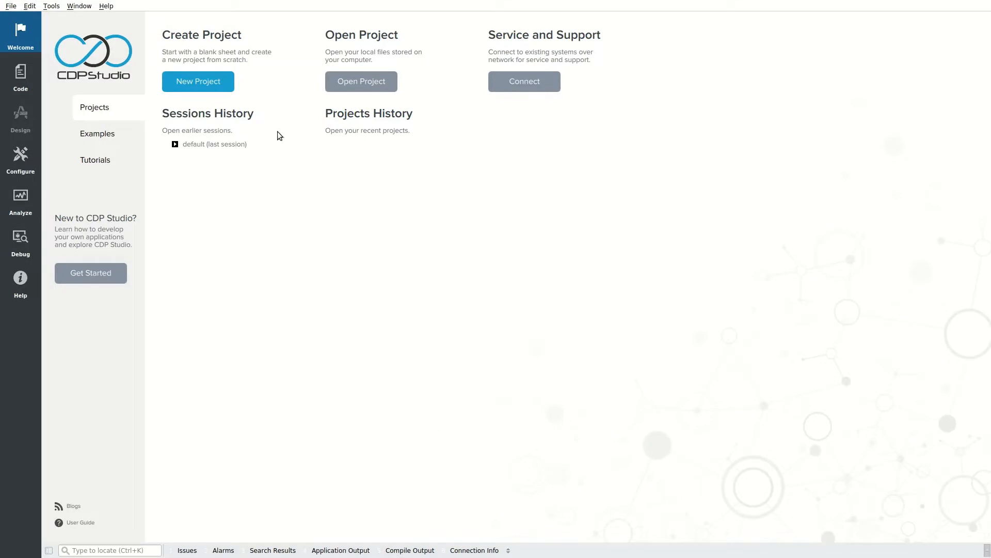
Step: Open the New Project dialog from CDP Studio's Welcome page
left_click(212, 80)
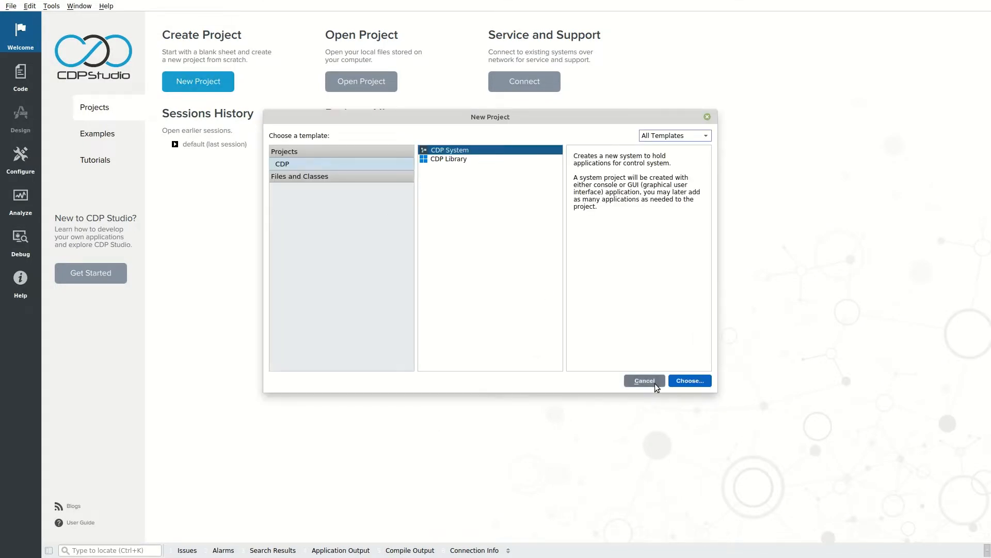
Step: Create CDP System project PWMDemo on CDP 4.8 with console application PWMDemoApp
left_click(686, 382)
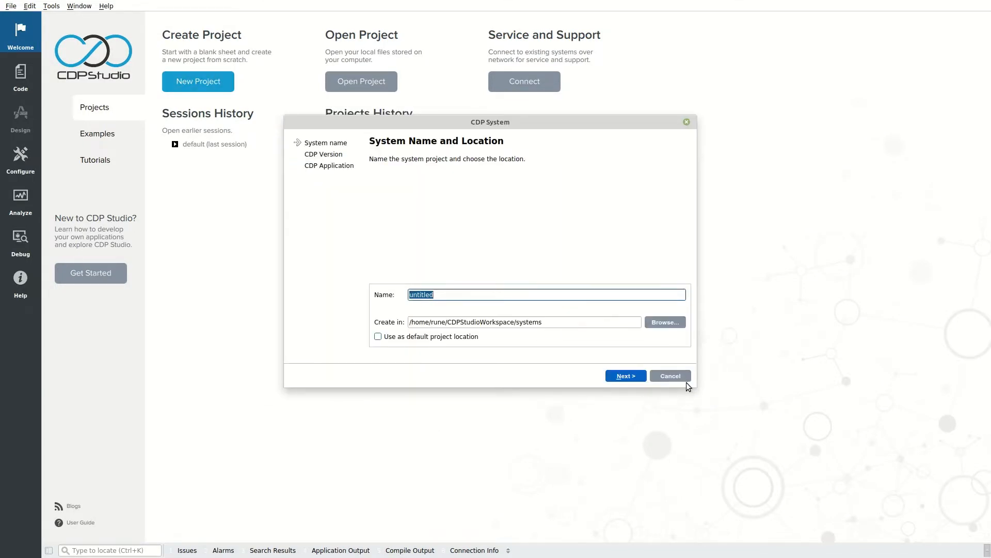
type("PWMDemo")
key("Return")
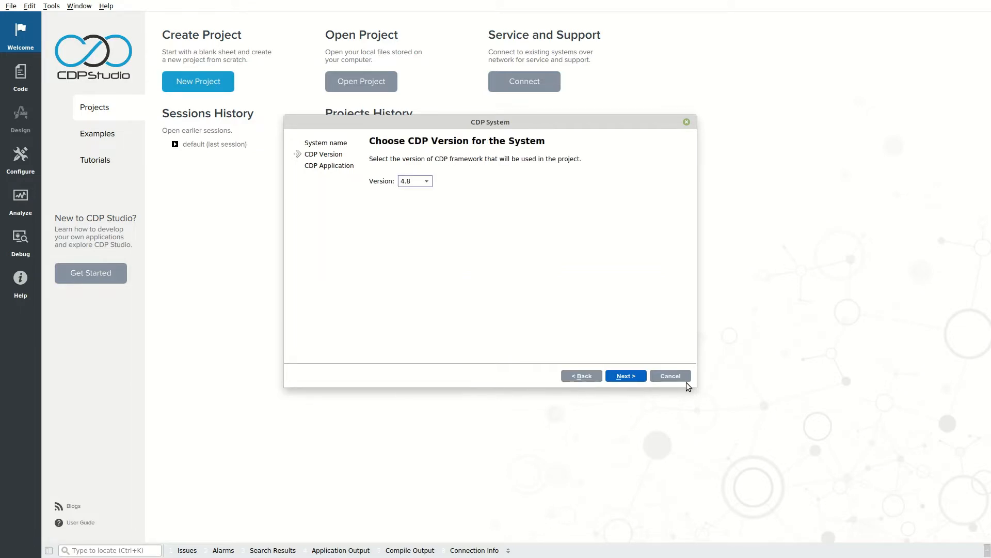
left_click(621, 376)
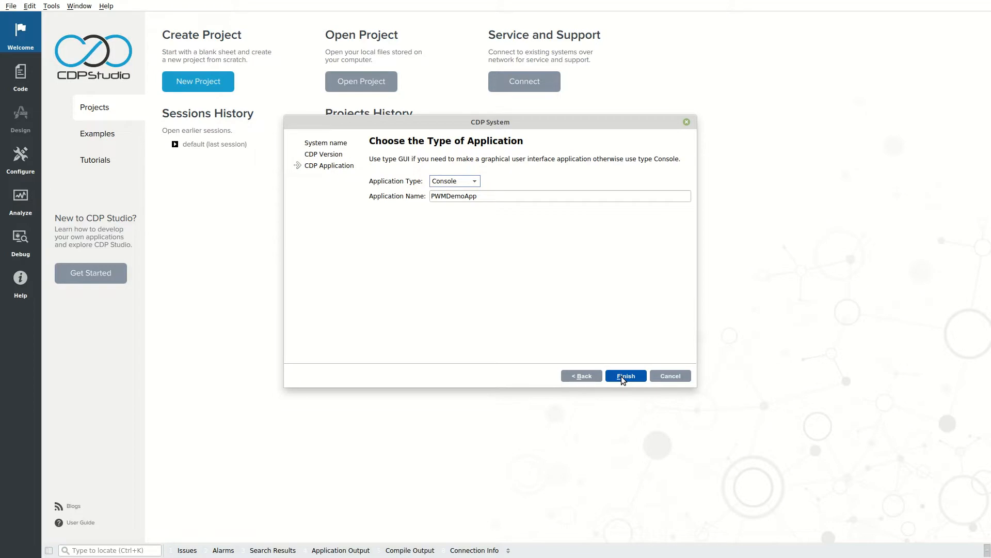
left_click(622, 376)
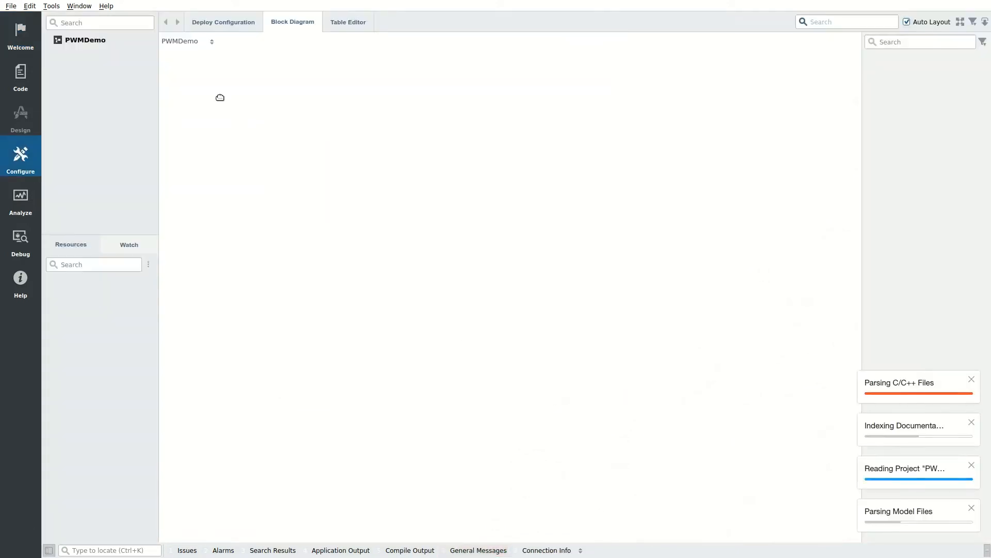
Step: Add a GPIOServer from GPIOPinIO resources to PWMDemoApp and select it
double_click(110, 53)
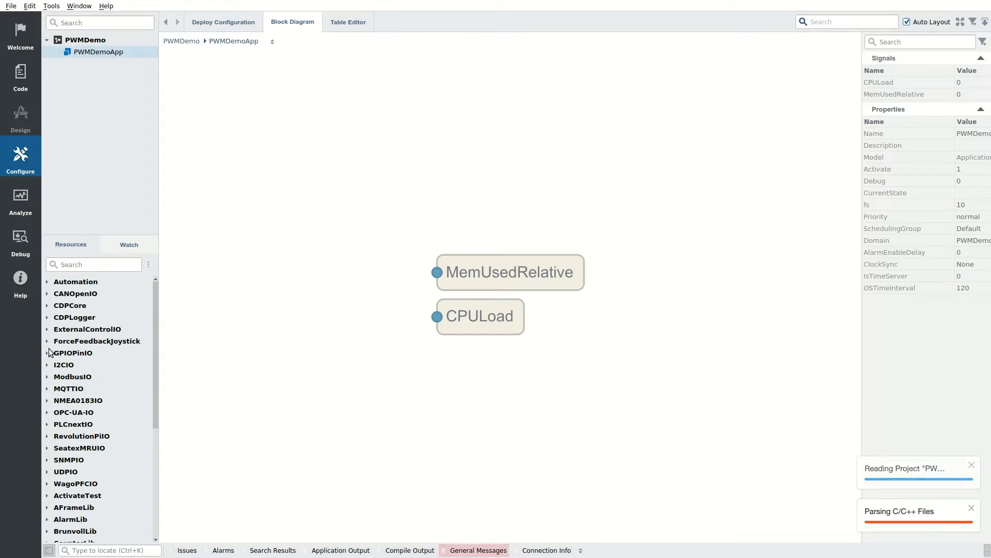
left_click(47, 353)
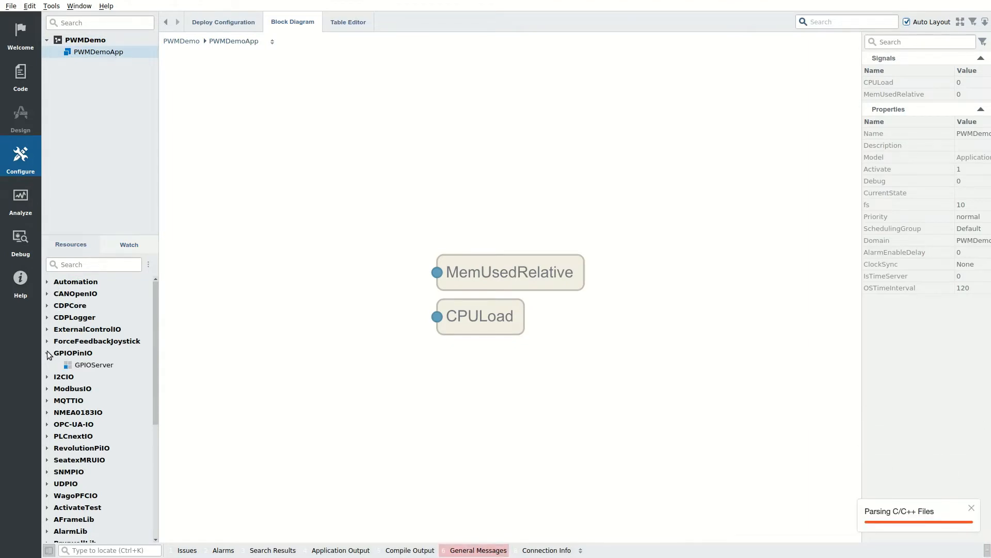
double_click(88, 367)
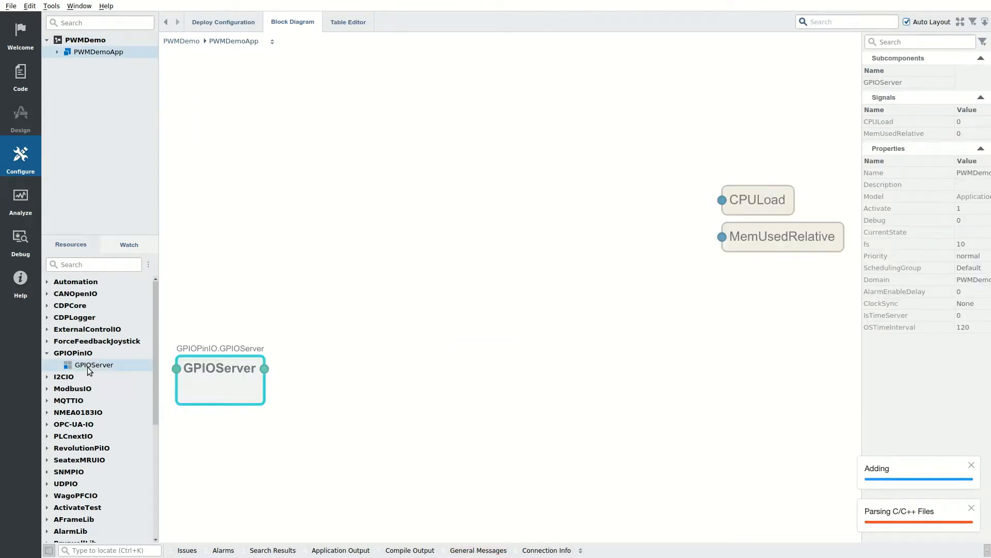
left_click(210, 376)
Step: Add GPIO pins to GPIOServer and name them RedPin, BluePin and WhitePin
double_click(86, 317)
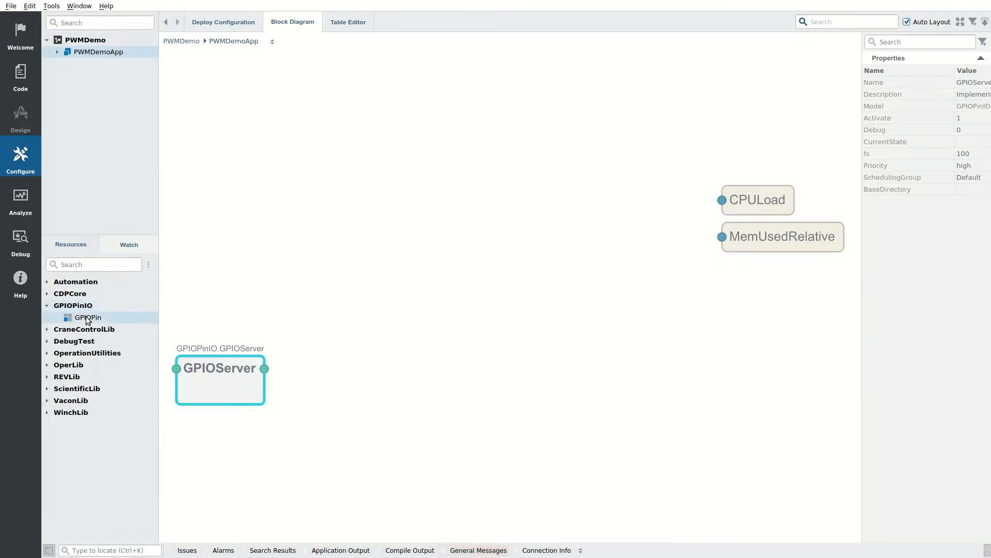
double_click(86, 317)
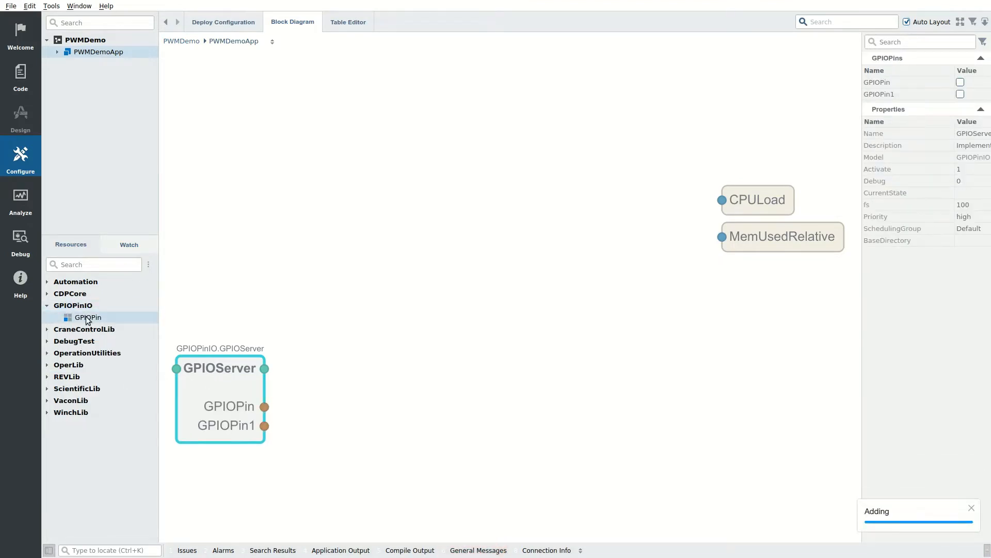
double_click(897, 83)
type("RedPin")
key("Return")
double_click(908, 94)
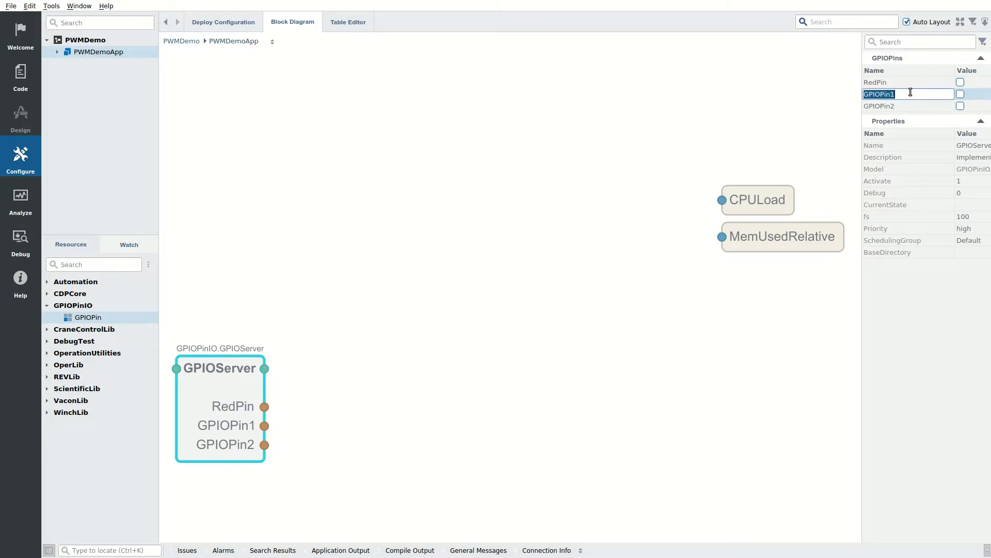
type("BluePin")
key("Return")
double_click(918, 106)
type("WhitePin")
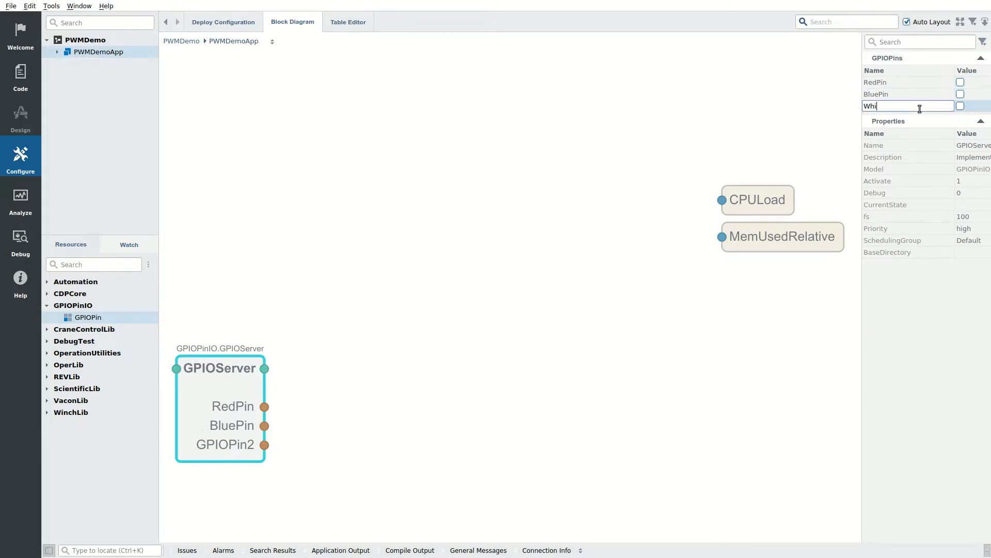
key("Return")
Step: Add CDPSignal<double> signals to GPIOServer from the CDPCore resources
left_click(47, 294)
left_click(57, 365)
double_click(133, 401)
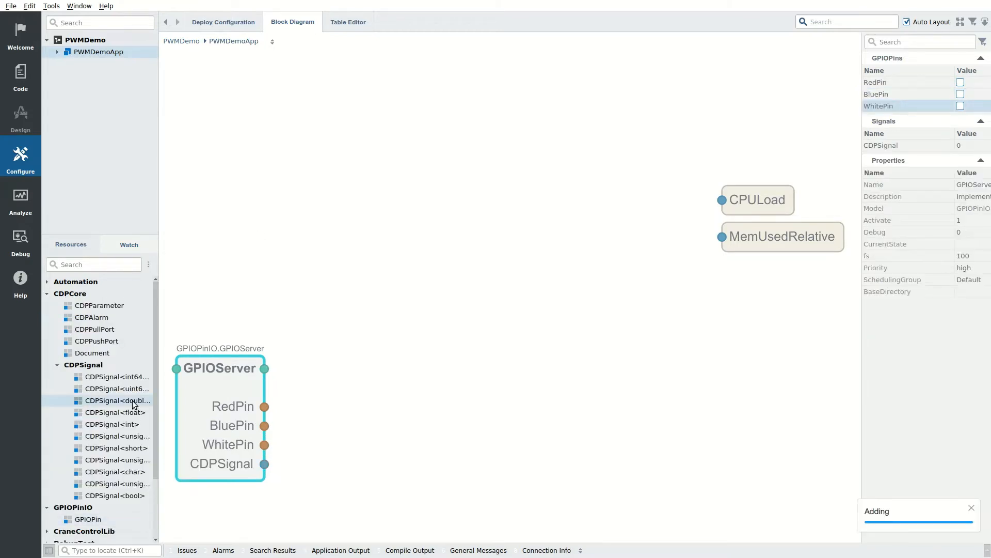
double_click(133, 401)
double_click(133, 402)
Step: Rename the three double signals RedInput, BlueInput and WhiteInput
left_click(915, 145)
double_click(915, 146)
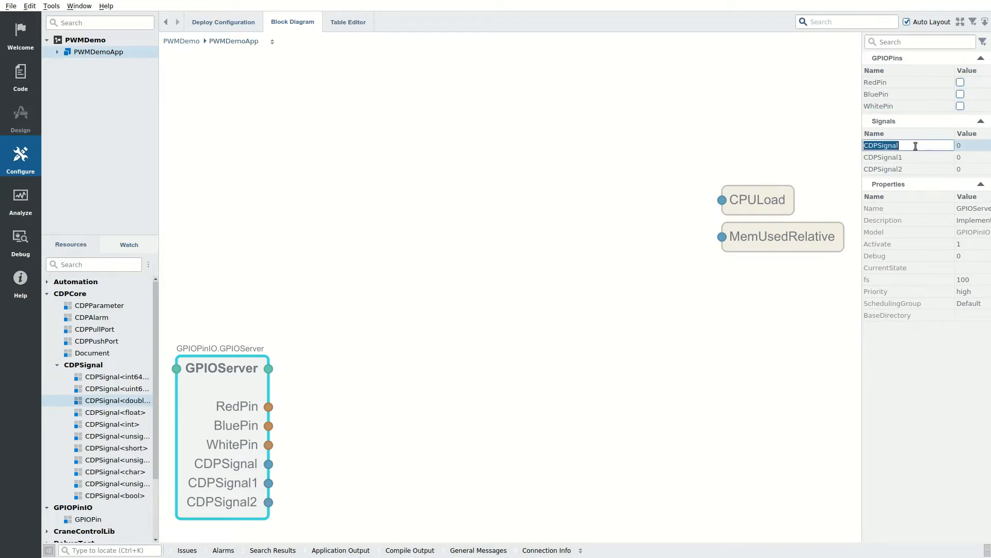
type("RedInput")
key("Return")
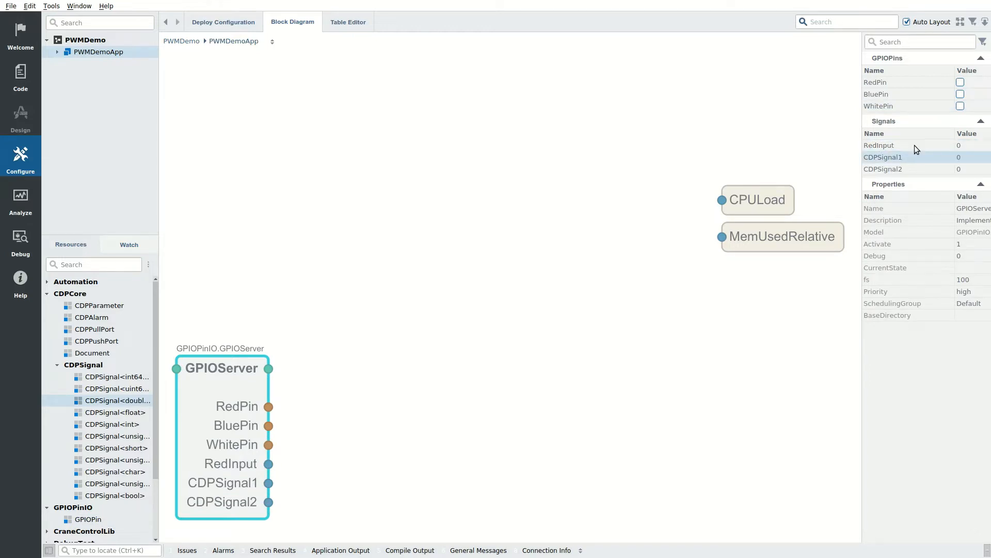
double_click(916, 157)
type("BlueInput")
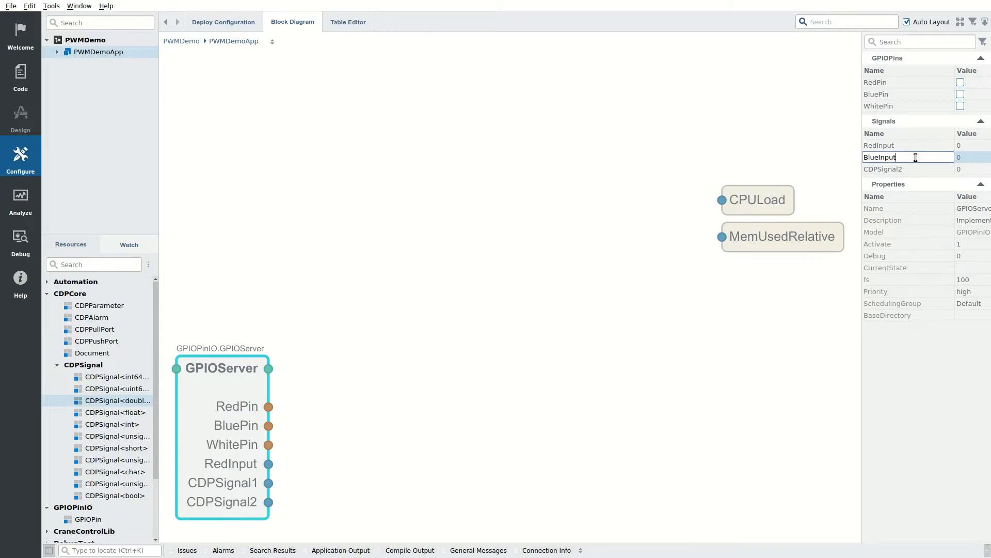
key("Return")
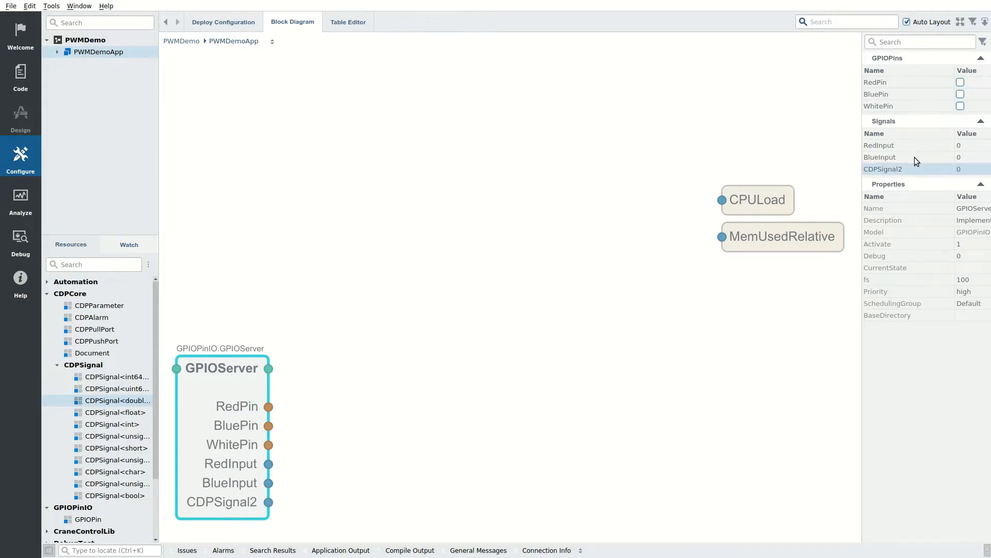
double_click(915, 169)
type("WhiteInput")
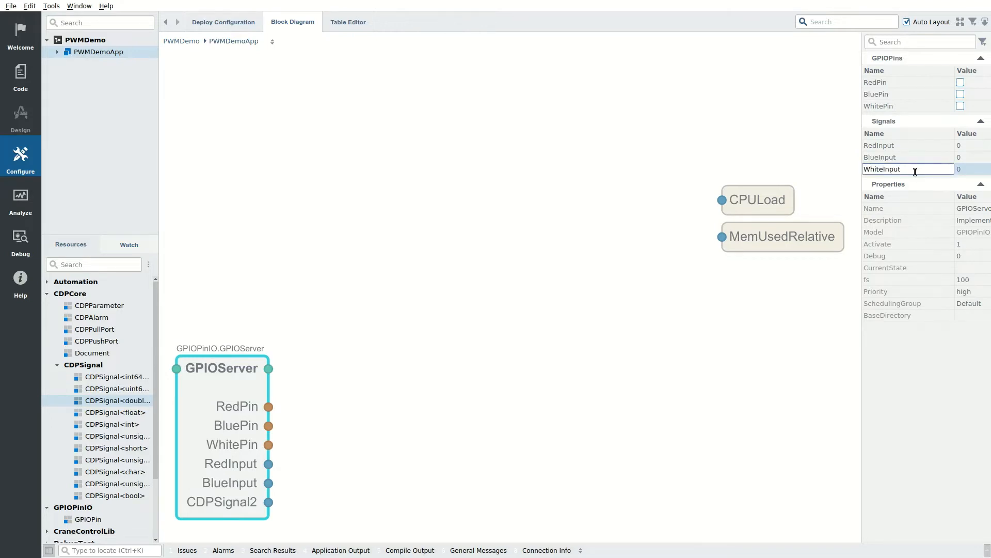
key("Return")
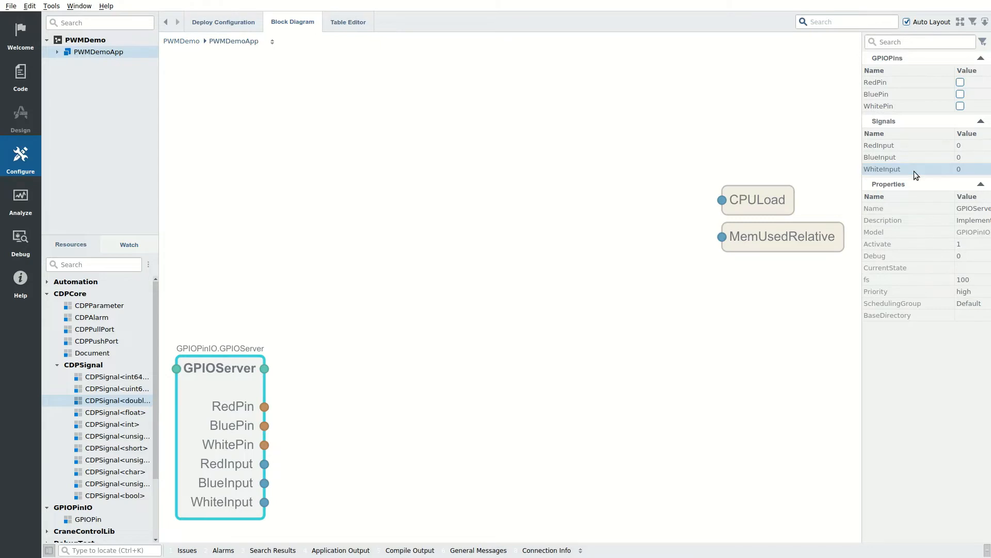
Step: Tick the Input checkbox for RedInput, BlueInput and WhiteInput
double_click(890, 147)
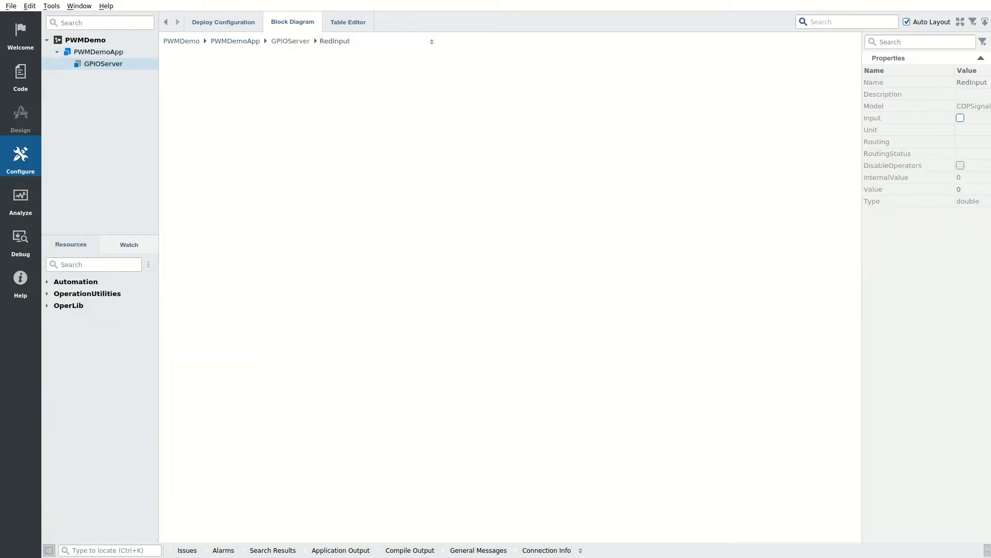
left_click(960, 118)
left_click(431, 41)
left_click(337, 90)
left_click(961, 117)
left_click(403, 44)
left_click(383, 102)
left_click(960, 118)
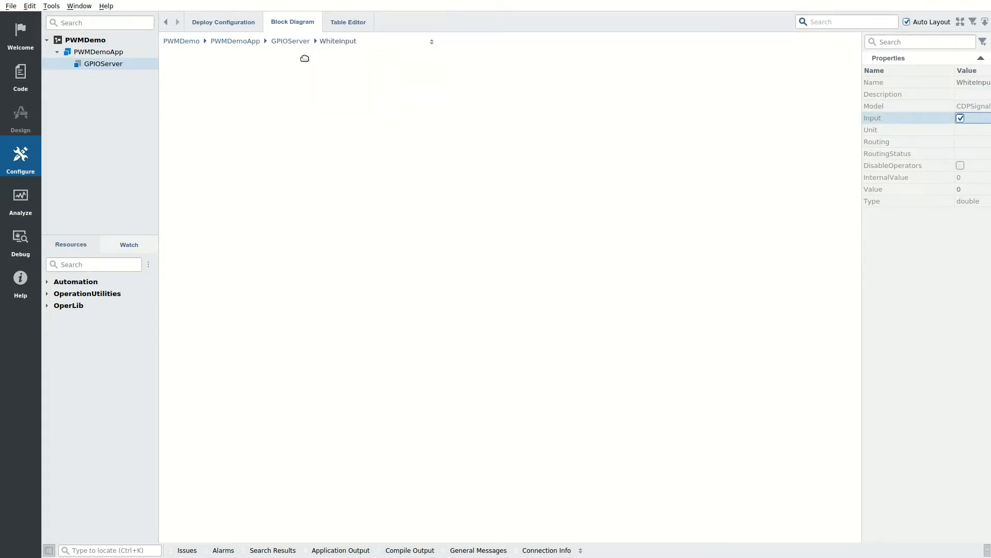
Step: Return to GPIOServer's block diagram and fit it into view
left_click(299, 39)
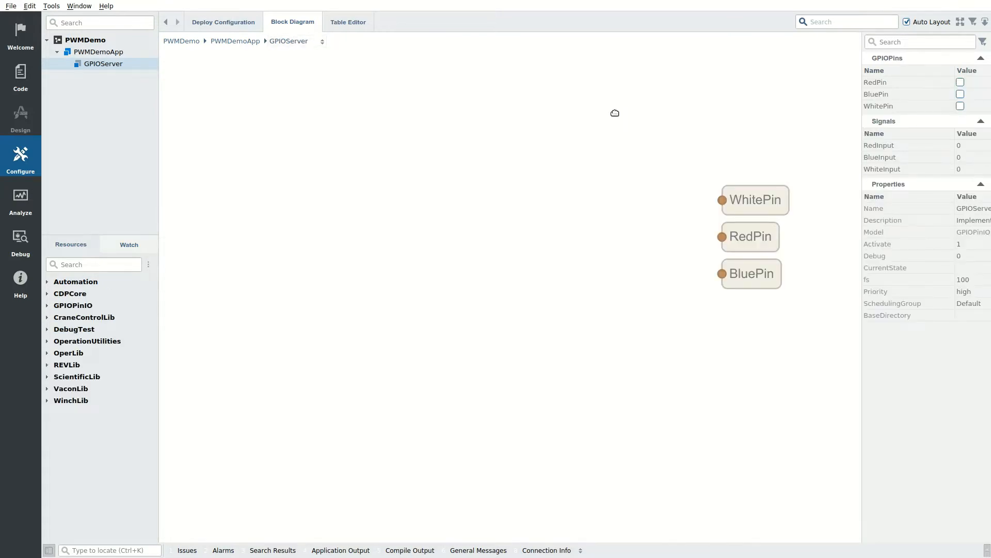
left_click(961, 23)
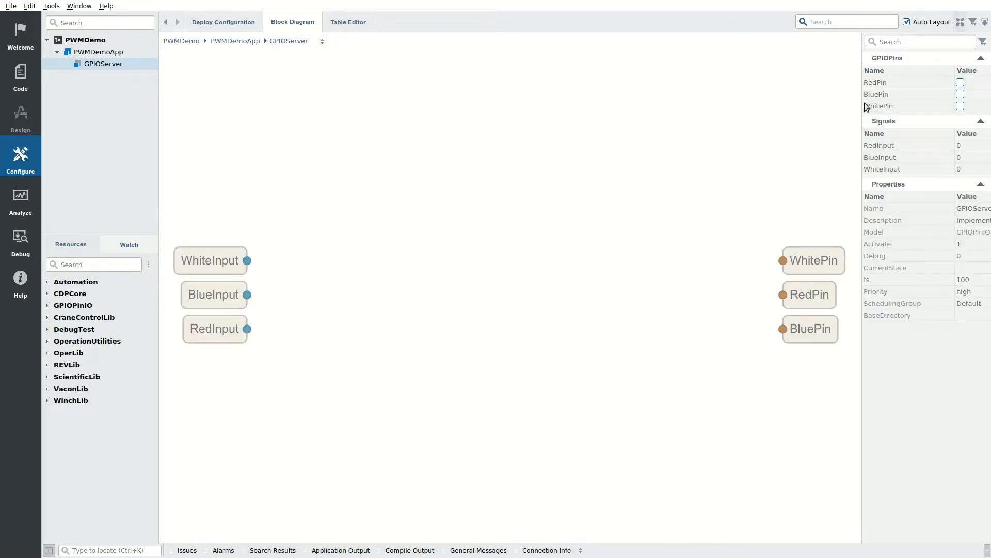
left_click(83, 264)
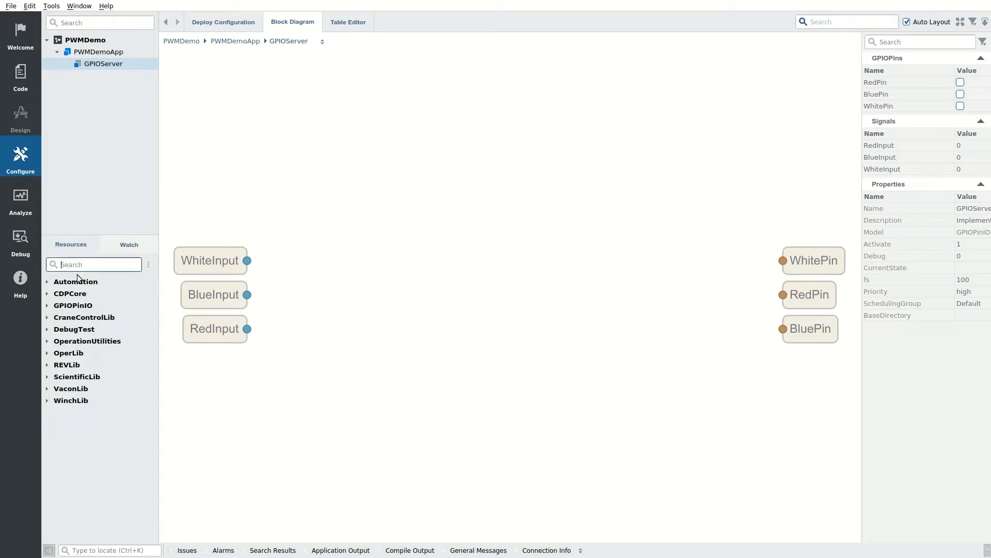
Step: Search for PW and add three PWMOperator blocks to GPIOServer
type("PWM")
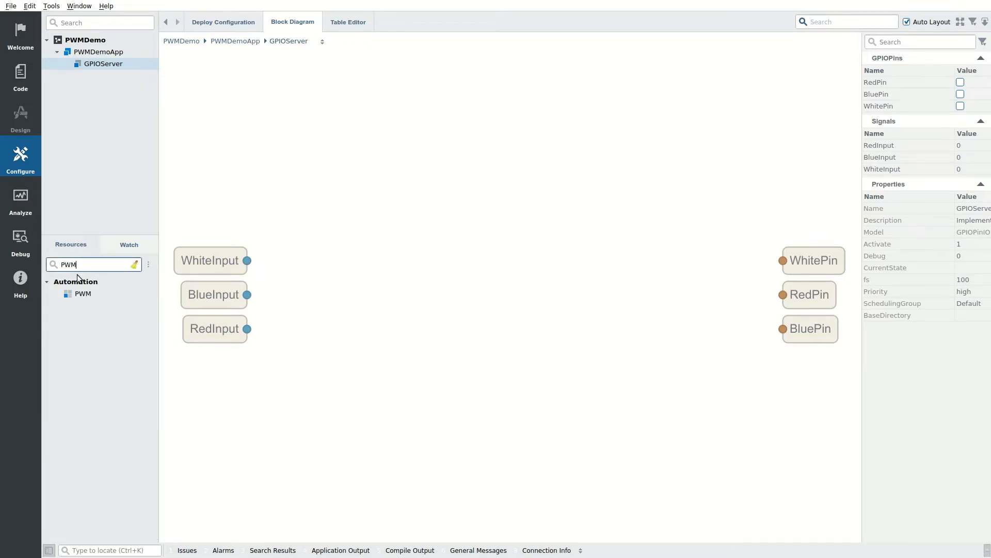
double_click(81, 294)
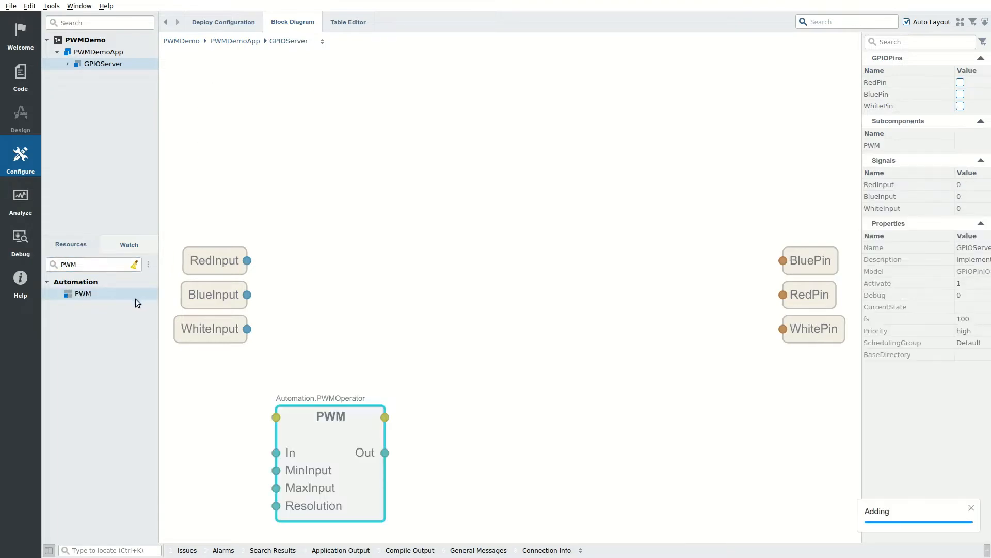
double_click(102, 298)
double_click(102, 296)
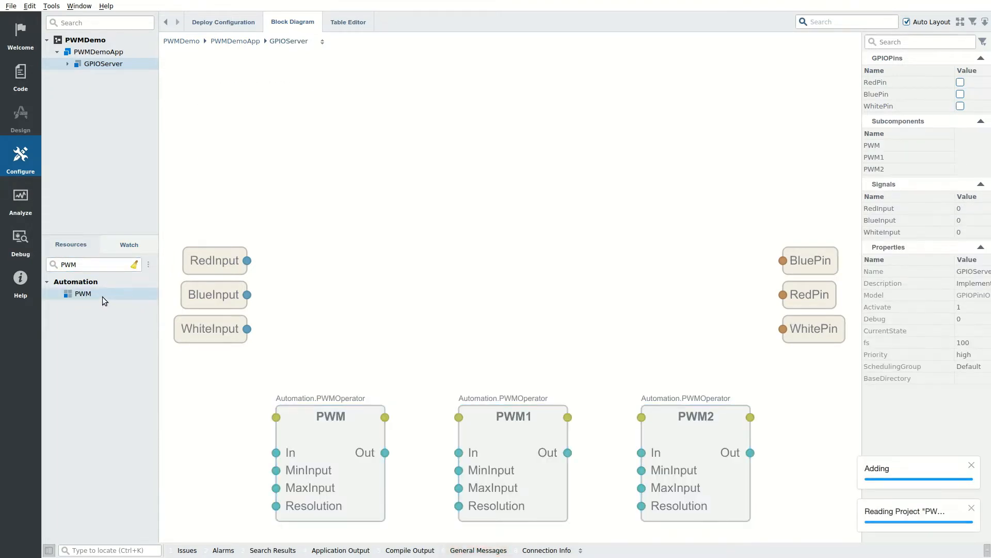
Step: Rename the PWM operators RedPWM, BluePWM and WhitePWM
left_click(887, 143)
left_click(890, 144)
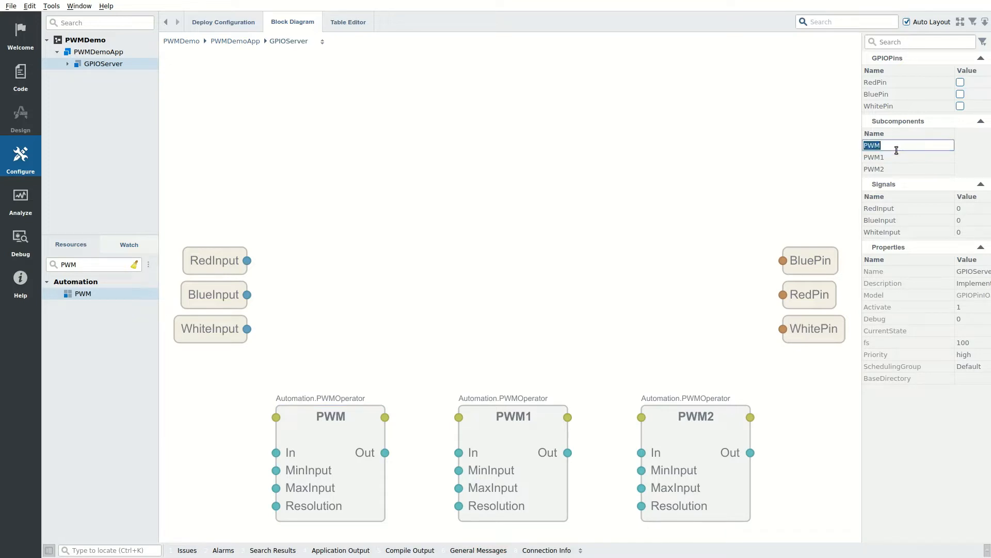
key("Home")
type("Red")
left_click(896, 152)
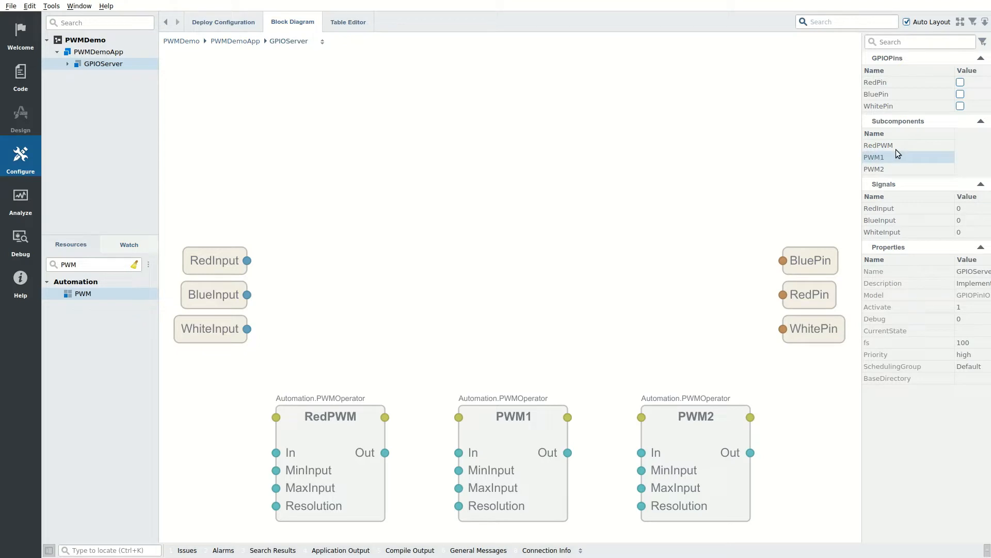
left_click(898, 157)
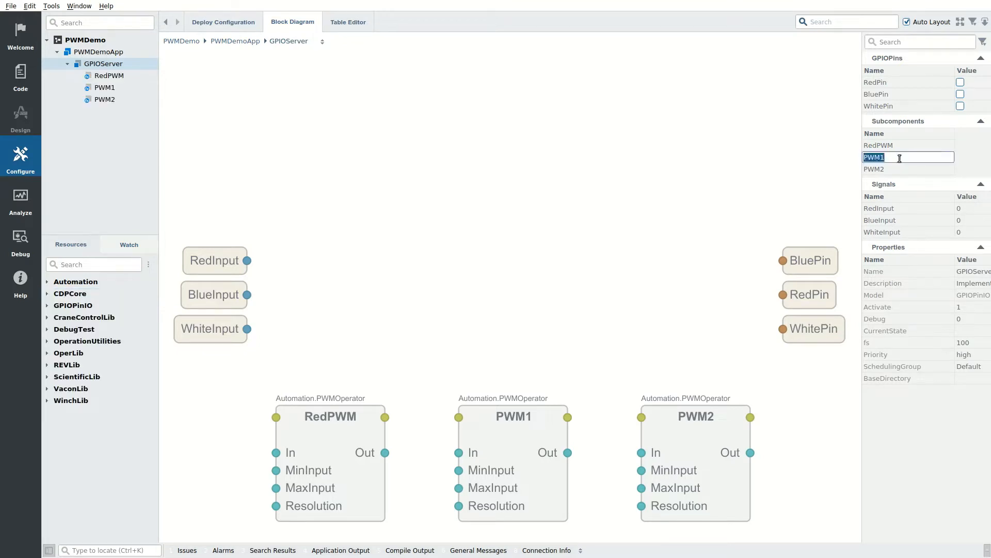
type("BluePWM")
key("Return")
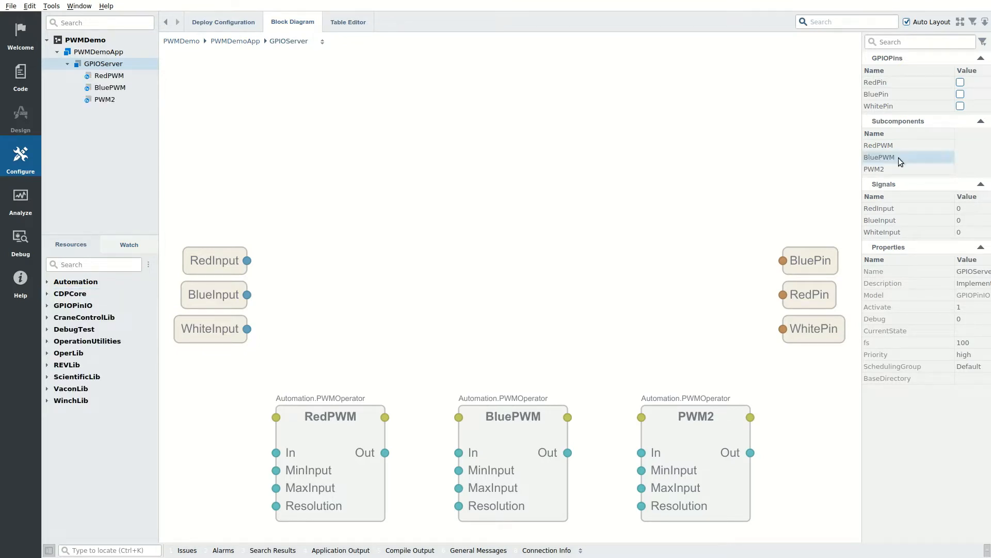
left_click(898, 170)
left_click(898, 171)
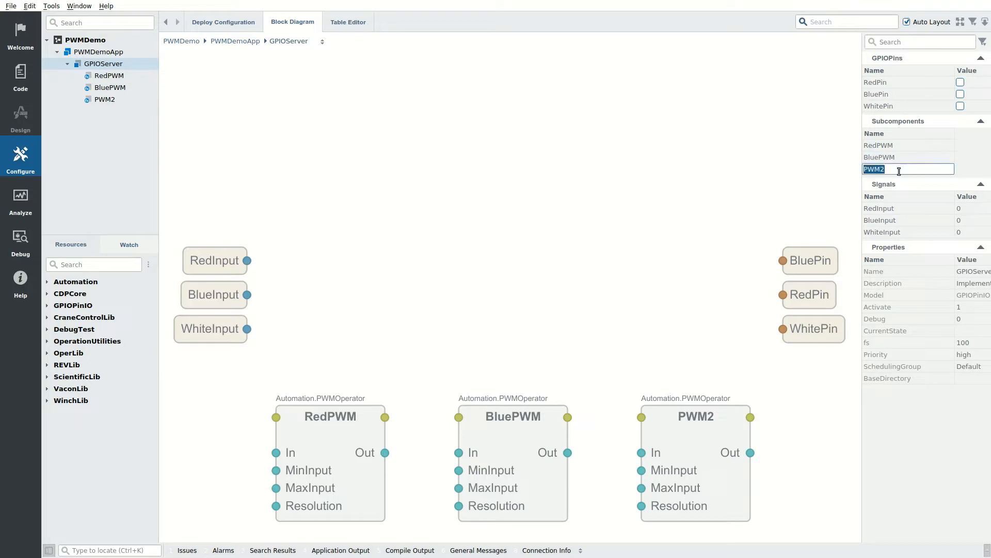
type("WhitePW")
key("Return")
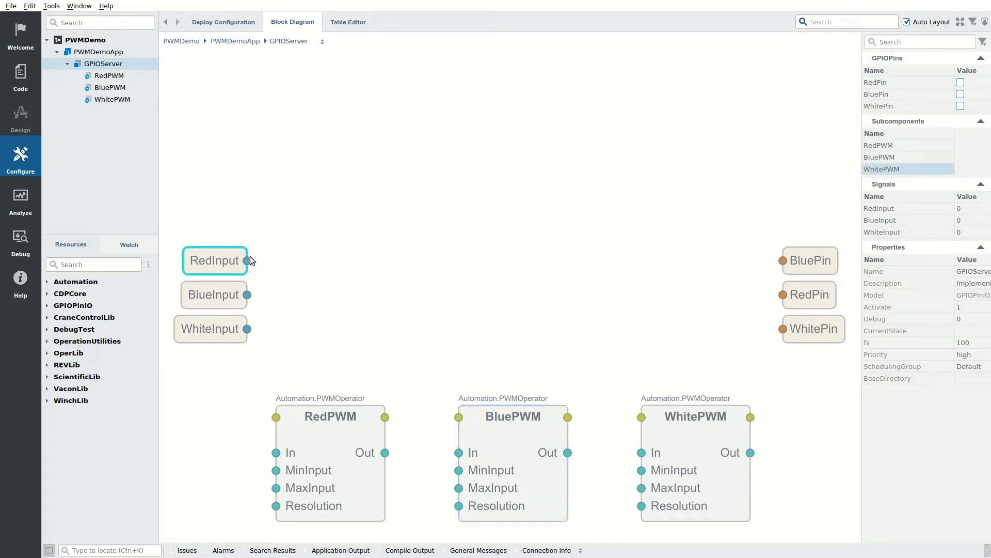
Step: Connect RedInput, BlueInput and WhiteInput to the In ports of their matching PWM operators
left_click_drag(247, 261, 276, 452)
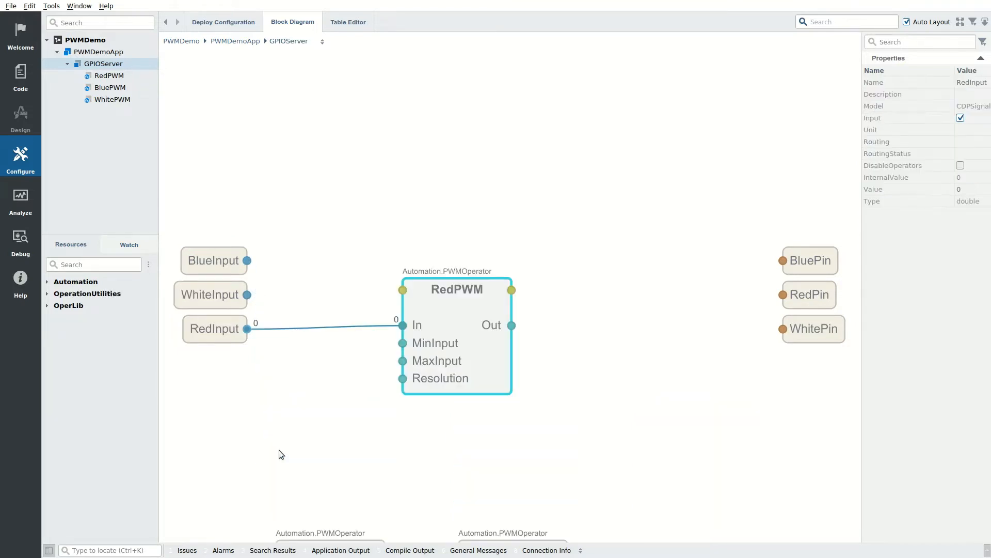
left_click(960, 22)
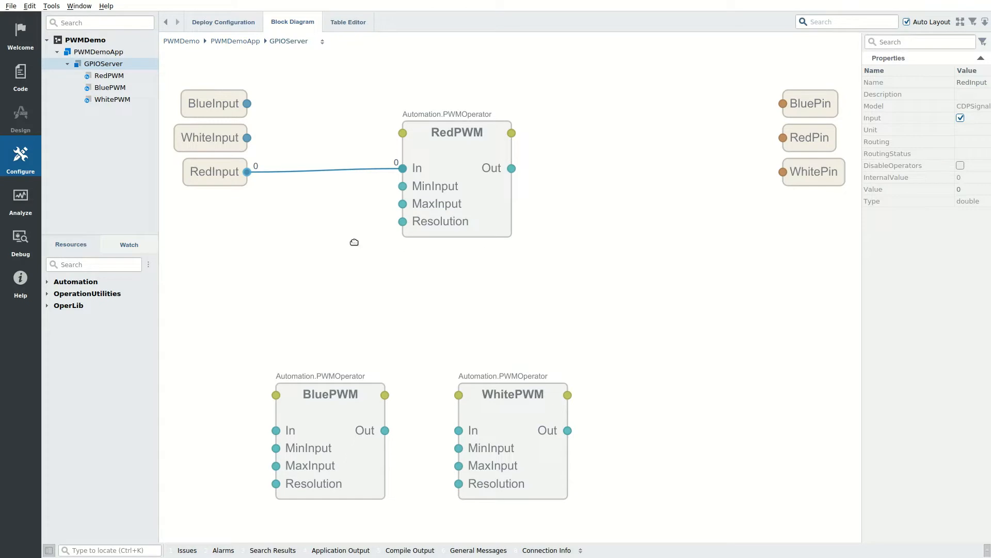
left_click_drag(248, 103, 276, 431)
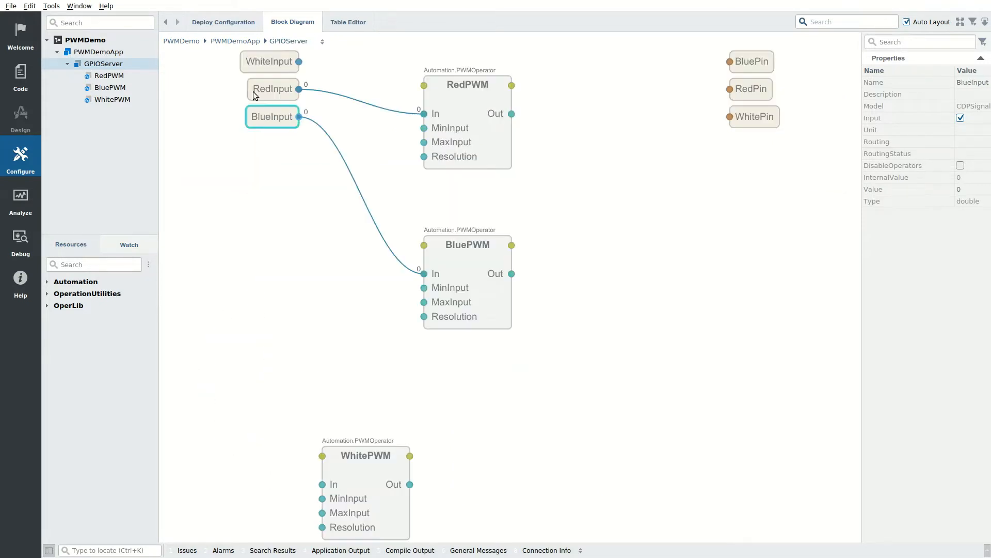
left_click_drag(351, 136, 323, 484)
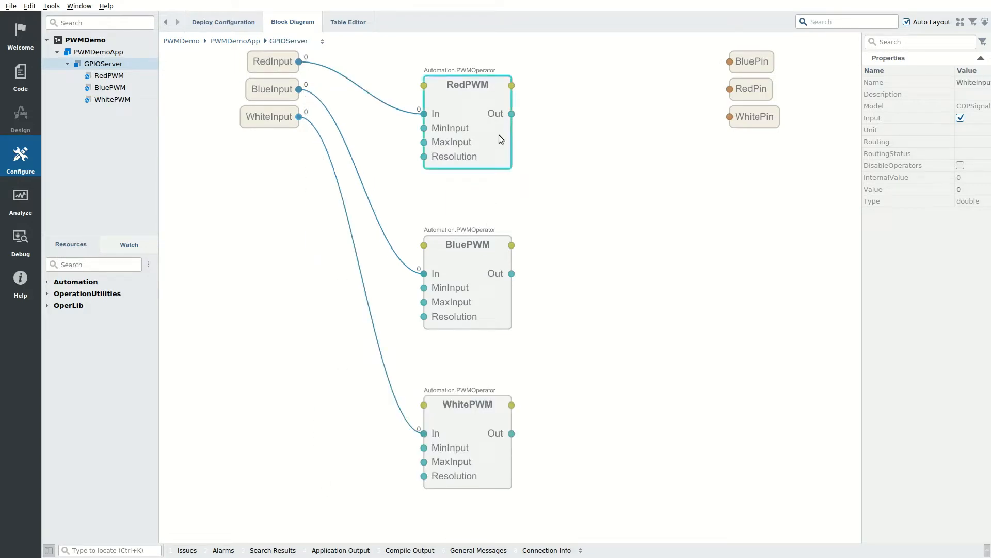
Step: Route RedPWM, BluePWM and WhitePWM outputs to RedPin, BluePin and WhitePin
left_click_drag(512, 114, 730, 93)
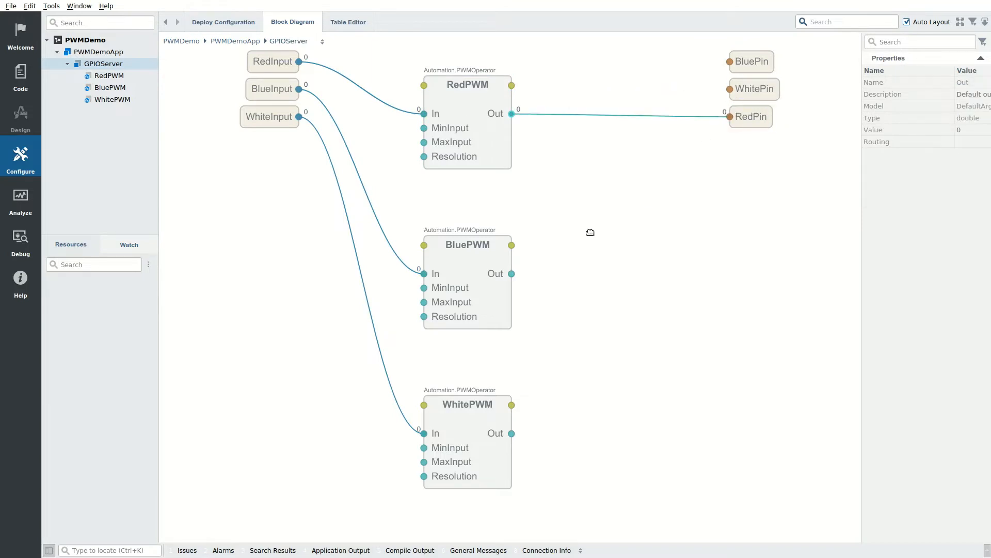
left_click_drag(513, 271, 730, 65)
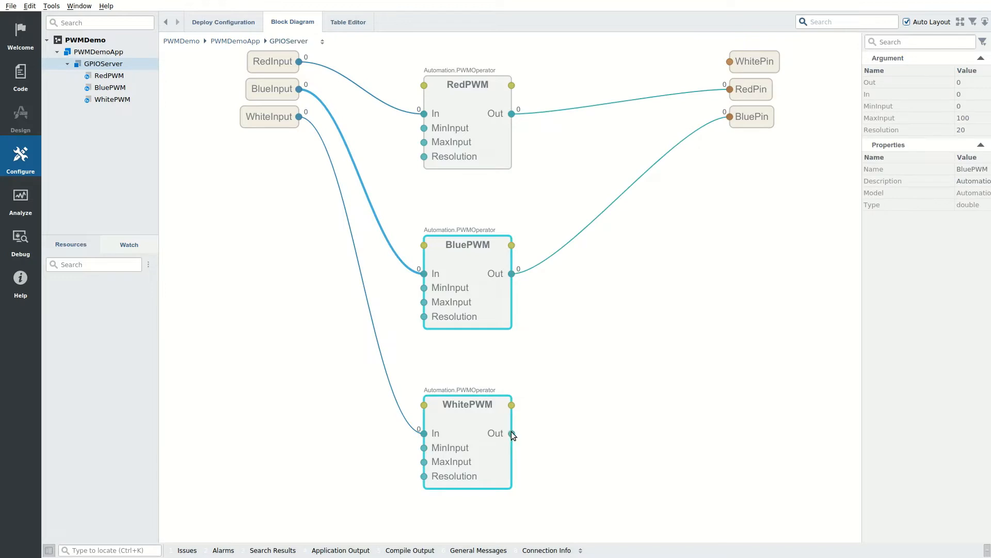
left_click_drag(512, 434, 730, 61)
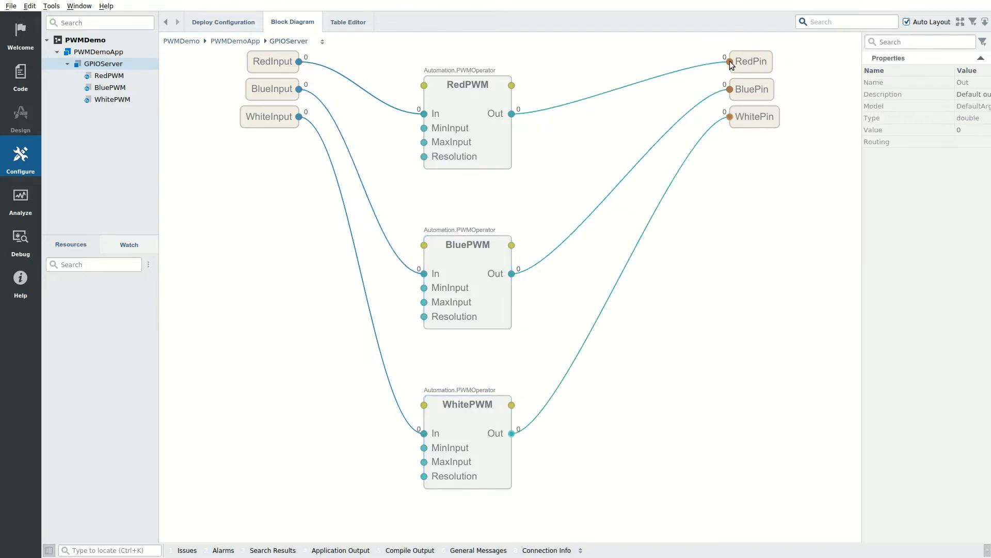
left_click(752, 61)
Step: Make RedPin an input with pin number 17
left_click(961, 118)
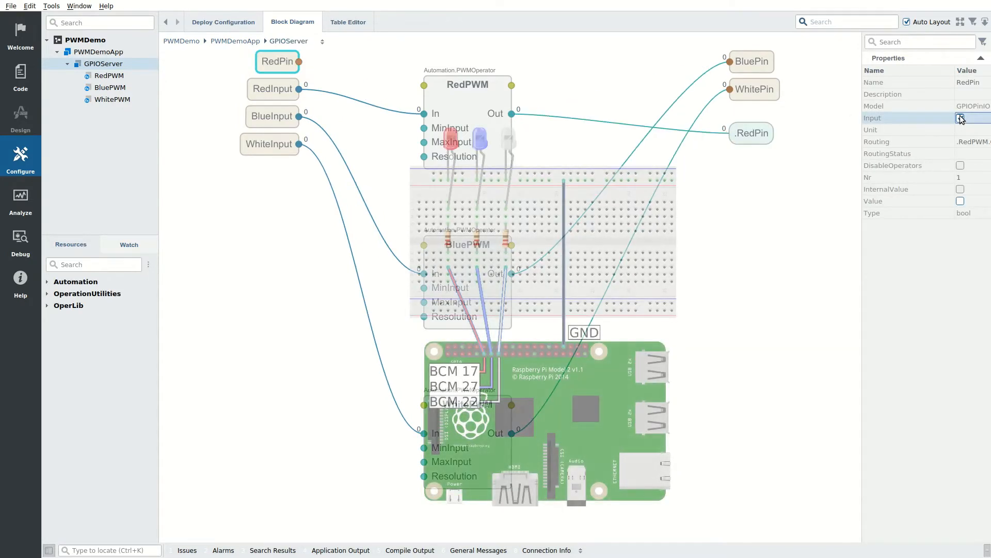
left_click(968, 178)
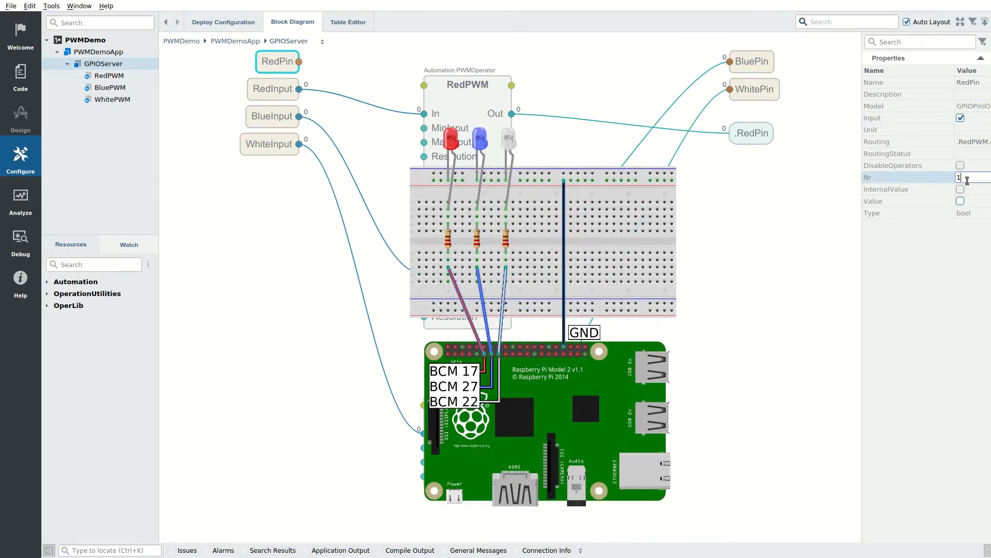
type("7")
key("Return")
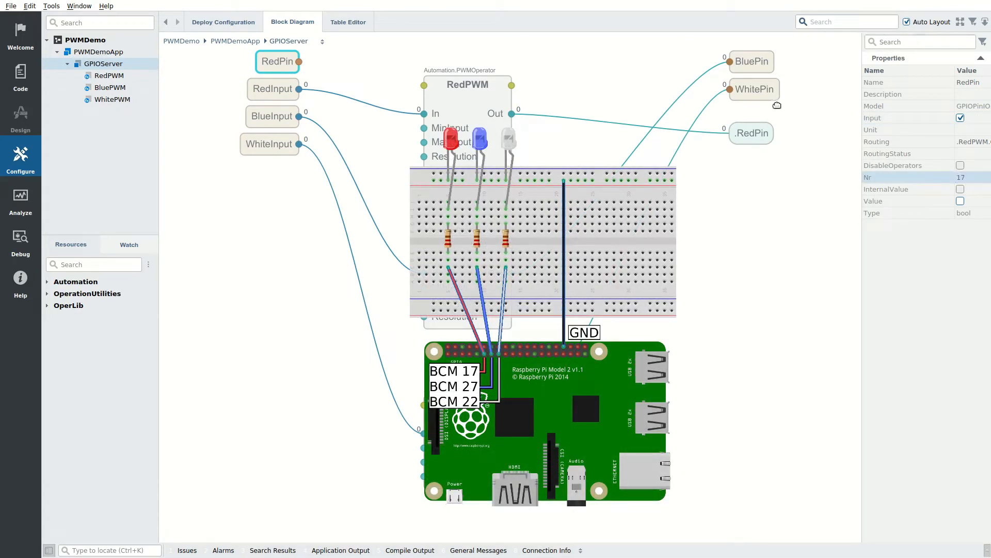
Step: Make BluePin an input with pin number 27
left_click(752, 60)
left_click(960, 118)
left_click(974, 177)
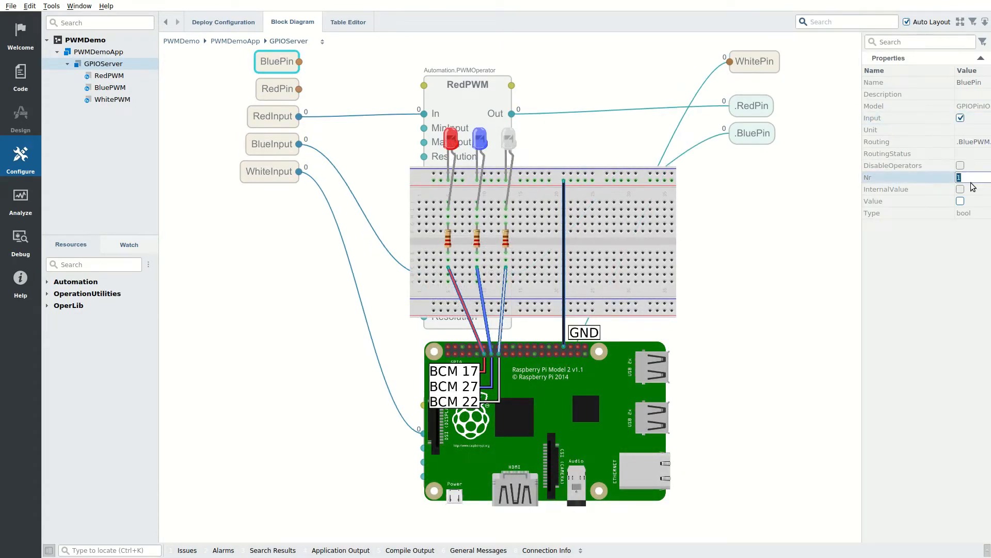
type("27")
key("Return")
Step: Make WhitePin an input with pin number 22
left_click(753, 64)
left_click(960, 117)
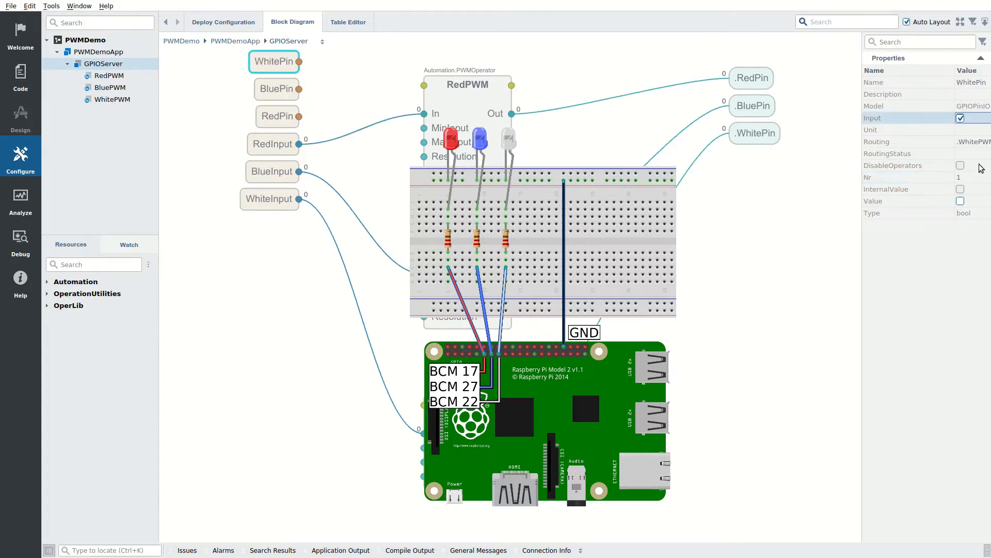
left_click(975, 178)
type("22")
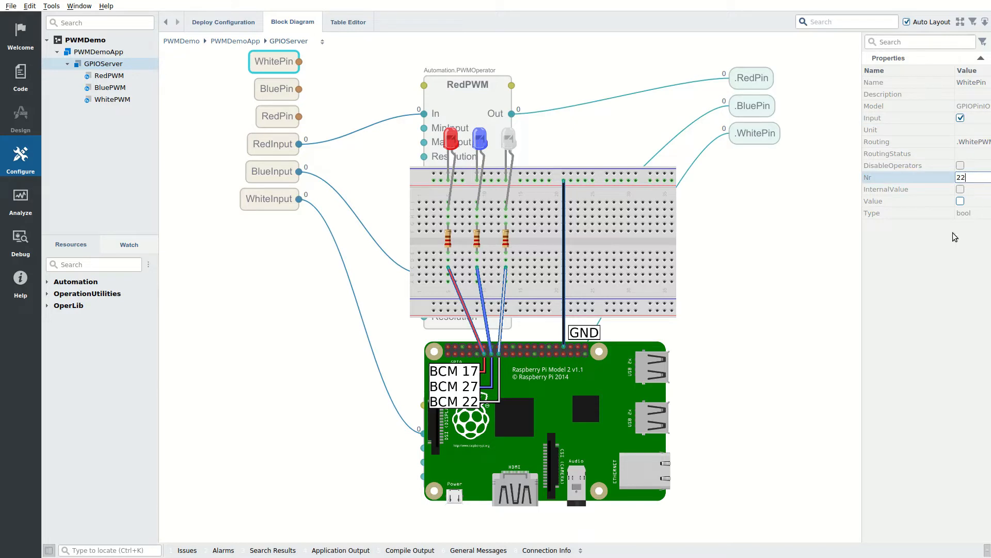
key("Return")
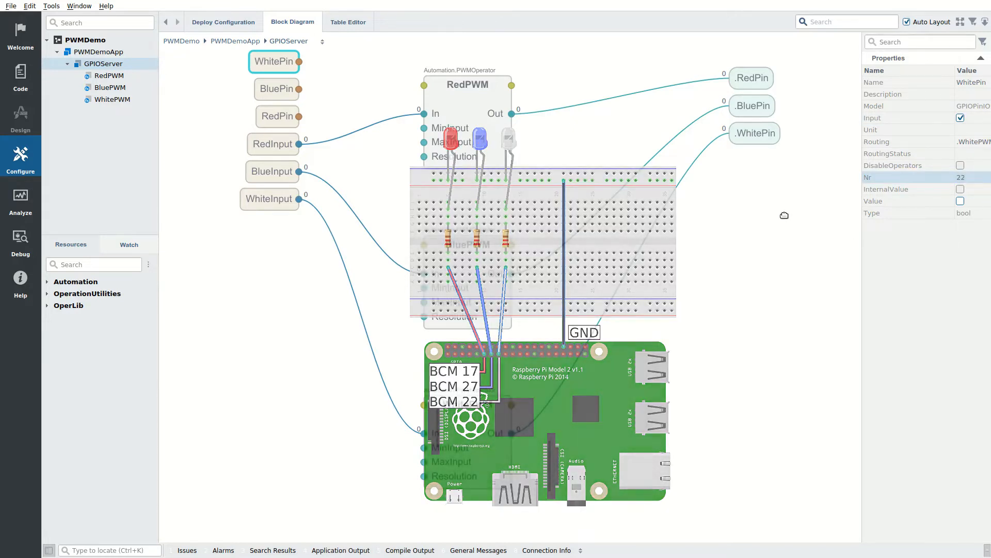
left_click(786, 215)
Step: Set GPIOServer's fs sample rate to 2000
left_click(965, 343)
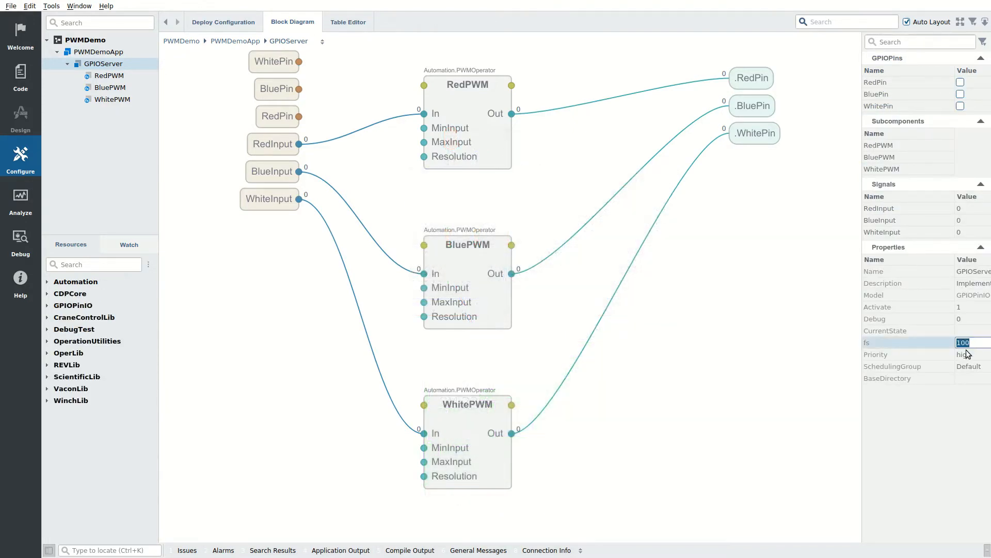
type("2000")
key("Return")
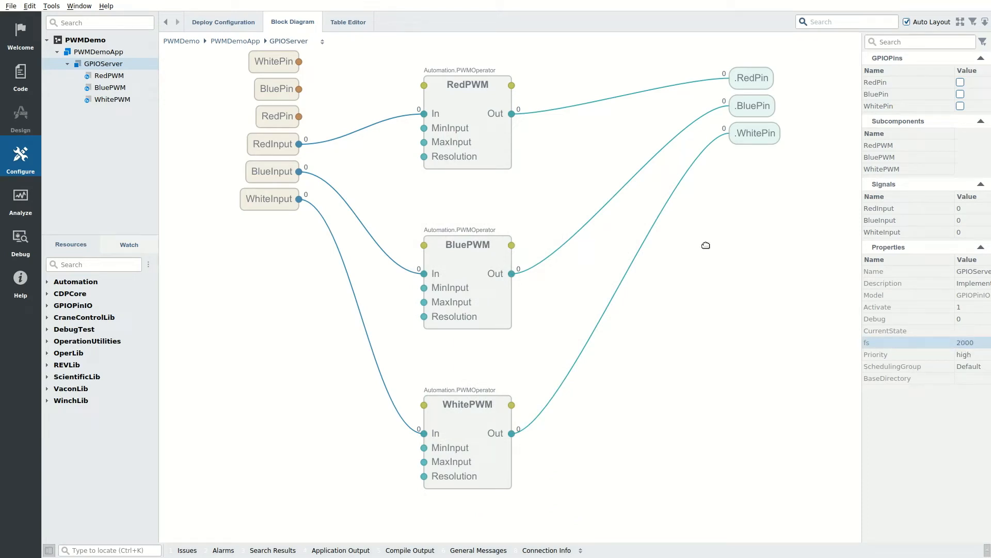
Step: Give RedPWM MaxInput 1 and Resolution 50
left_click(498, 118)
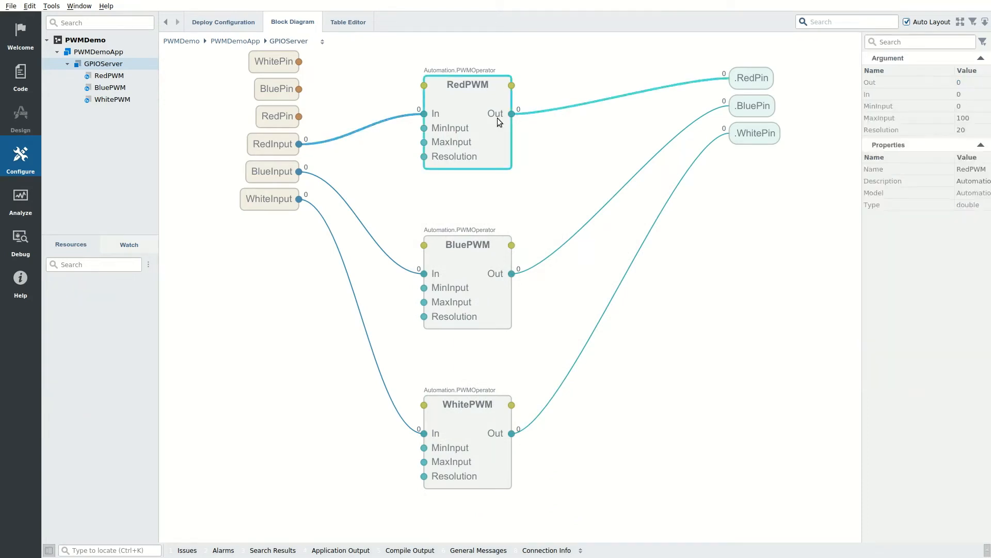
left_click(976, 120)
type("1")
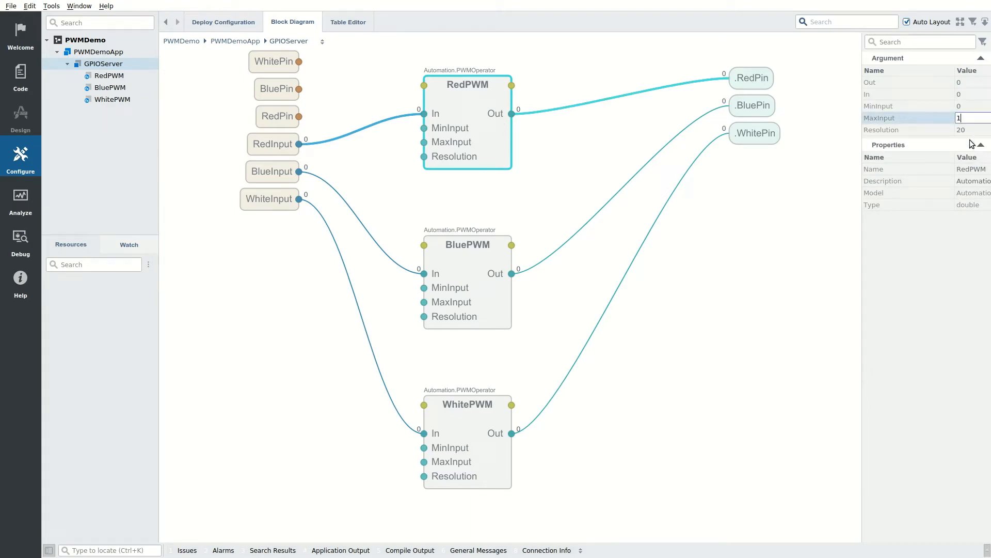
left_click(975, 129)
type("5")
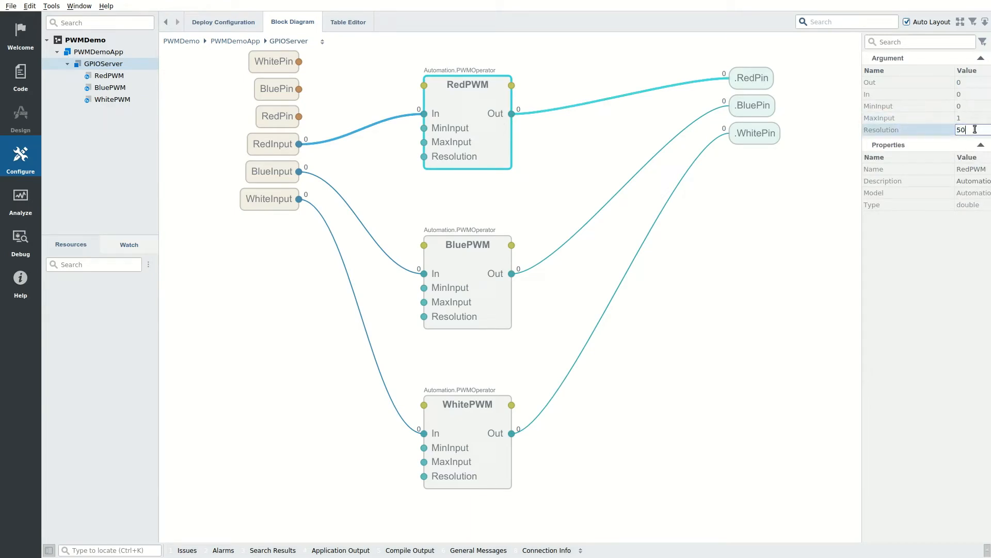
type("0")
Step: Give BluePWM MaxInput 1 and Resolution 50
left_click(500, 274)
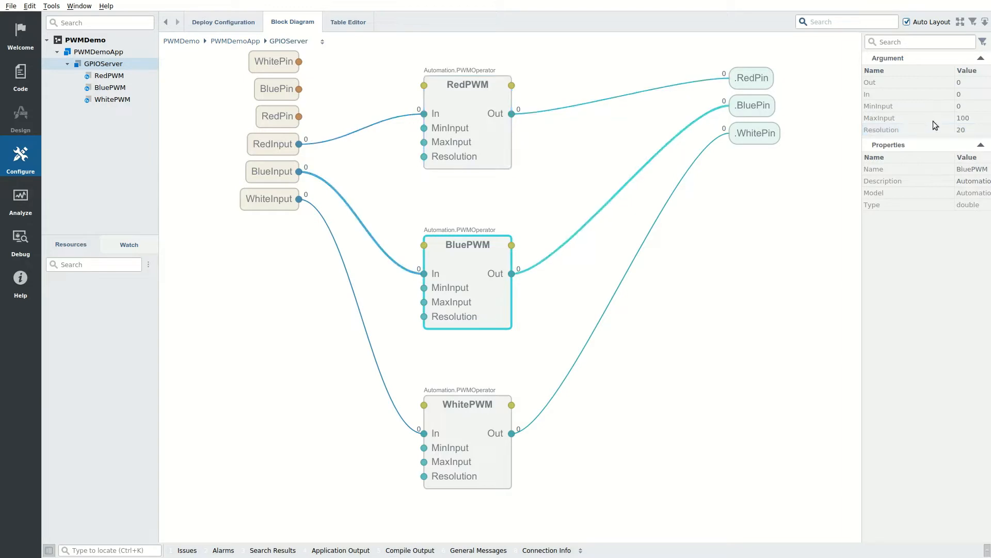
left_click(970, 118)
type("1")
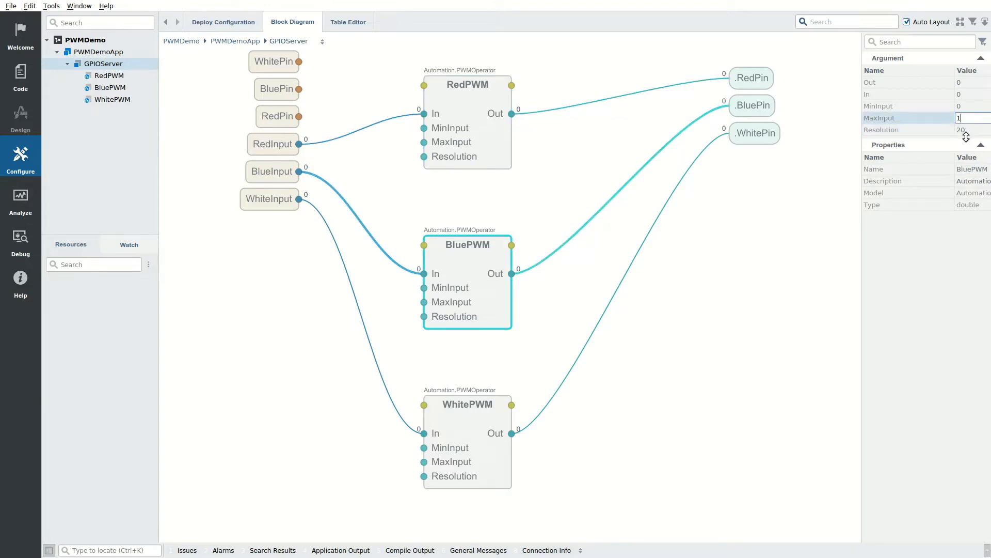
key("Tab")
type("50")
key("Return")
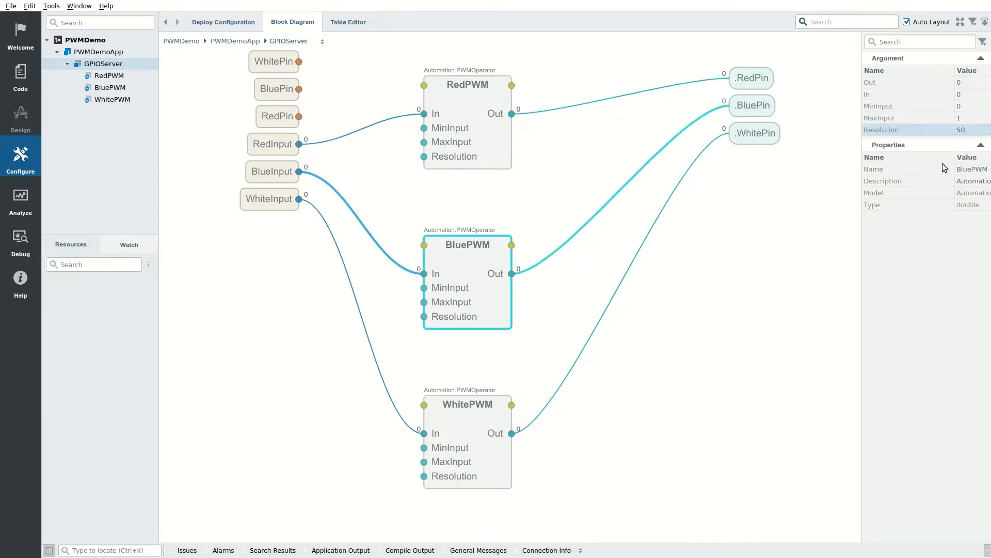
Step: Give WhitePWM MaxInput 1 and Resolution 50, then return to the PWMDemo level
left_click(471, 440)
left_click(971, 119)
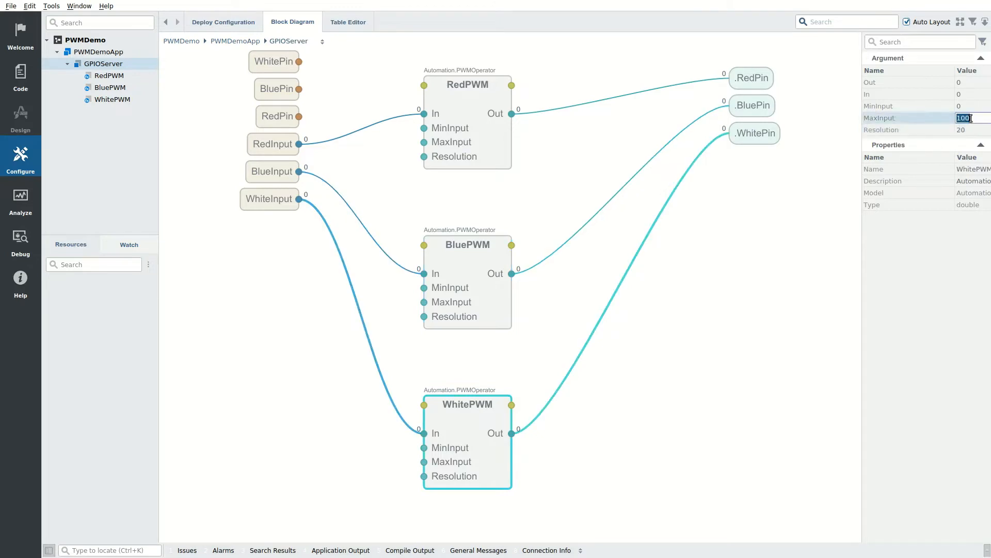
type("1")
key("Tab")
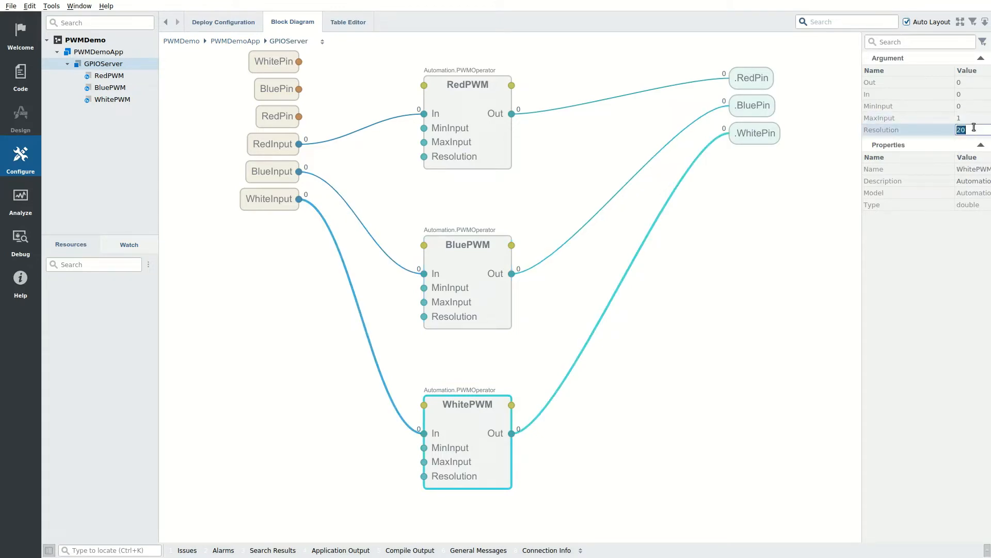
type("5")
key("Return")
left_click(102, 44)
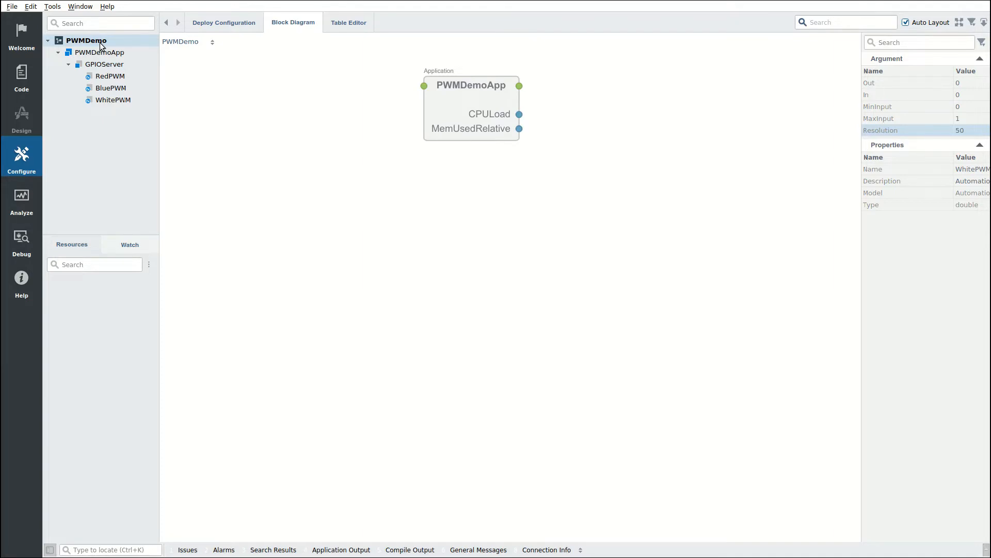
Step: Open PWMDemo's Deploy Configuration and scan for devices on the wlp110s0 network
left_click(97, 41)
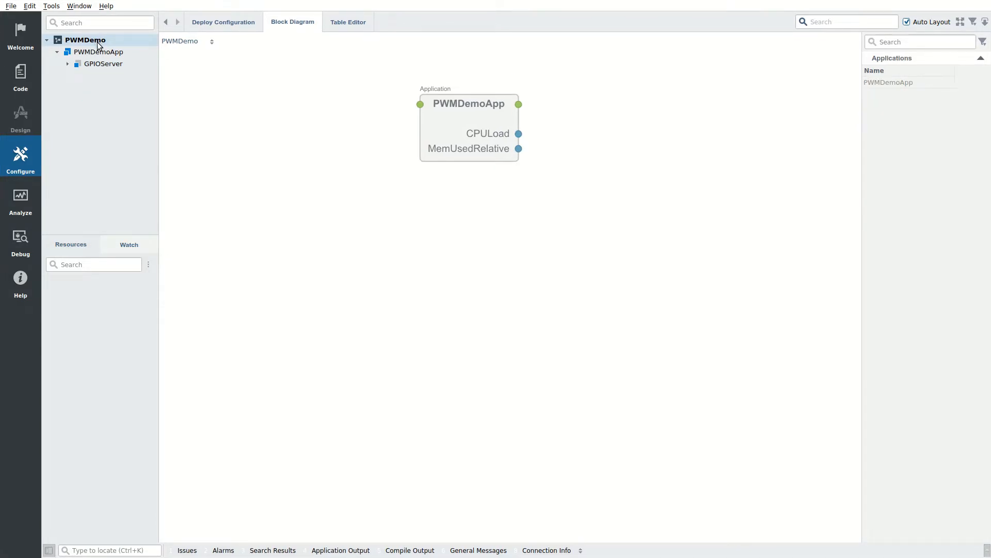
left_click(215, 30)
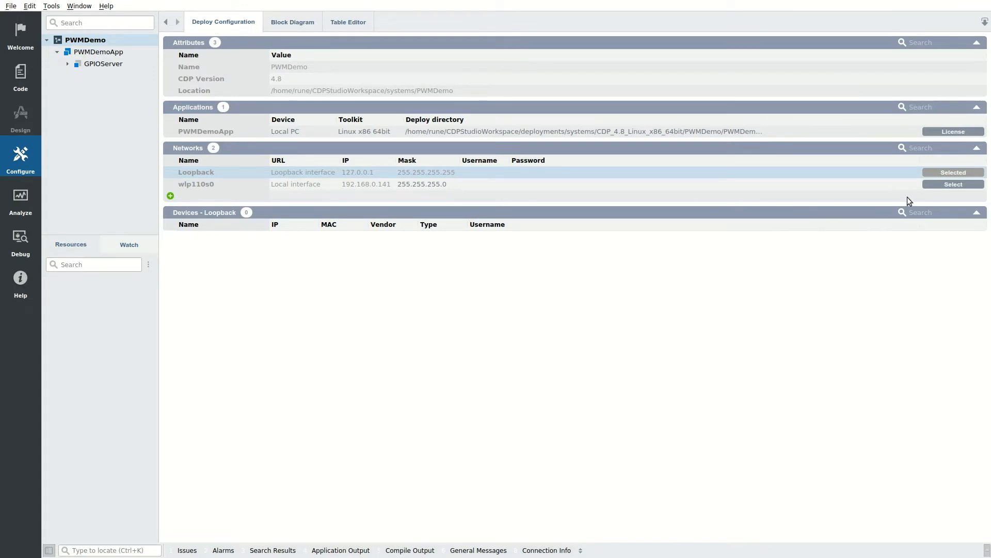
left_click(936, 186)
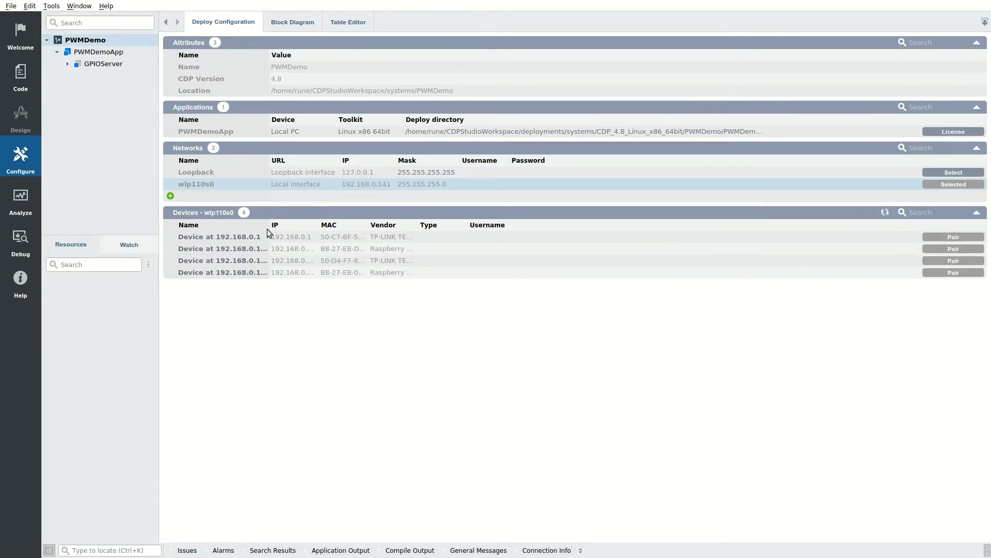
left_click_drag(268, 226, 290, 227)
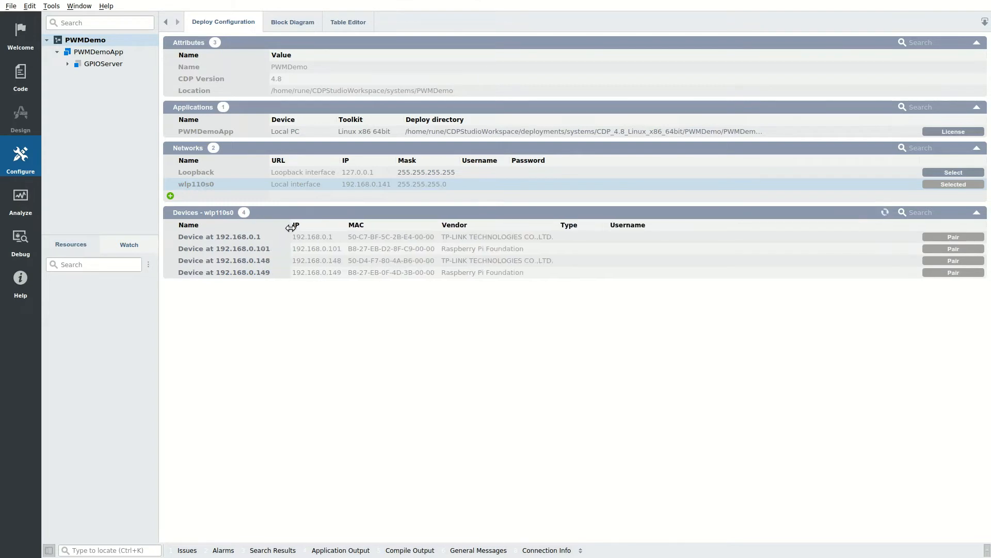
Step: Enter the login username for the 192.168.0.101 device and pair it with the account password
double_click(615, 249)
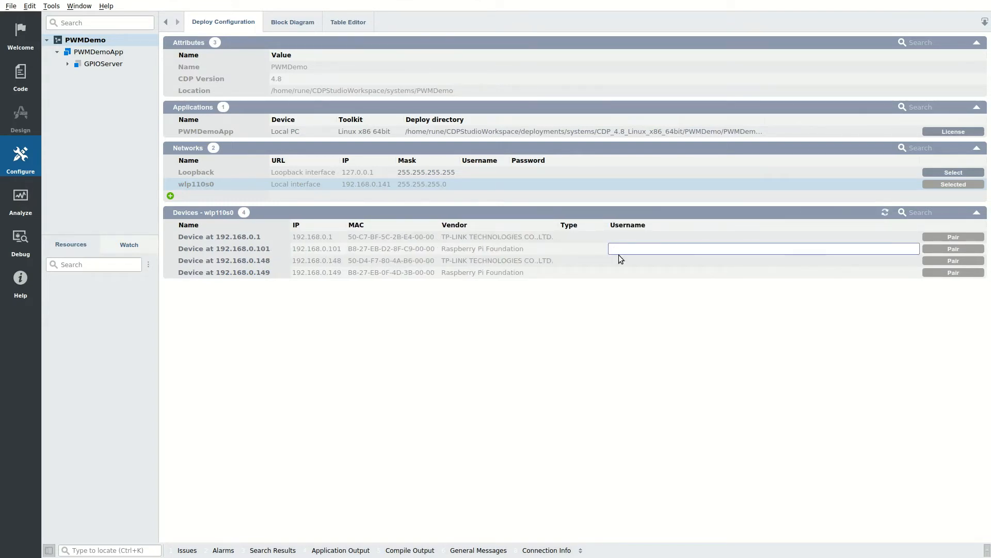
type("pi")
key("Return")
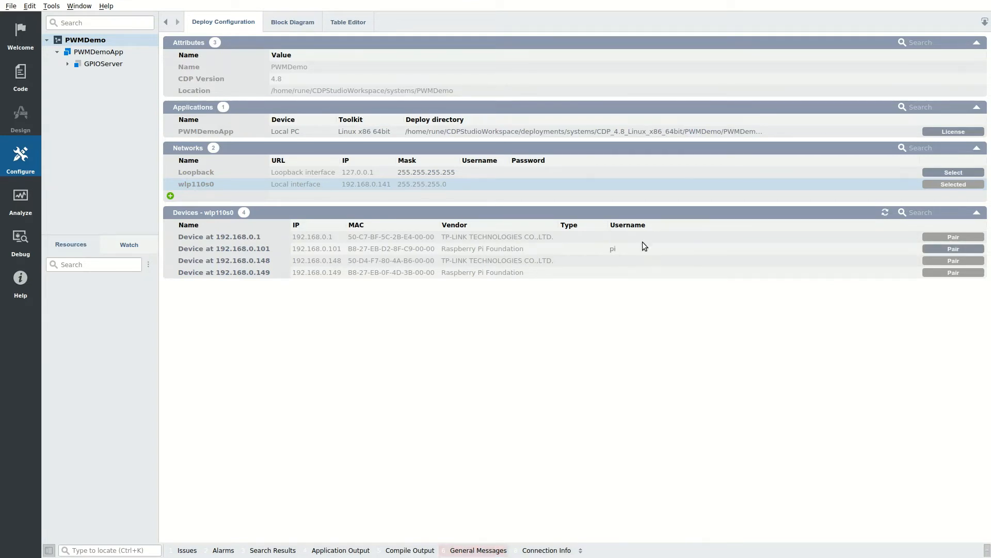
left_click(947, 250)
type("ra")
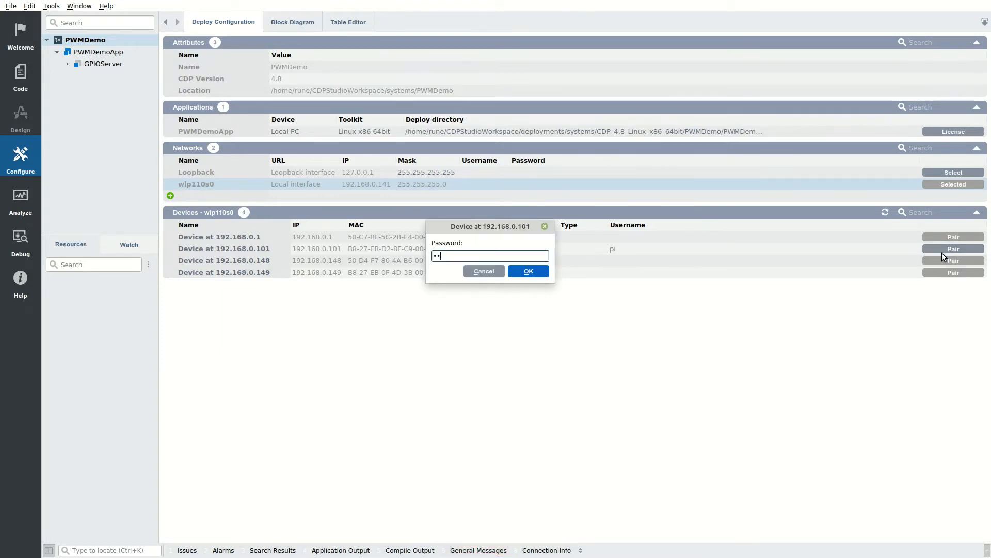
type("spberry")
key("Return")
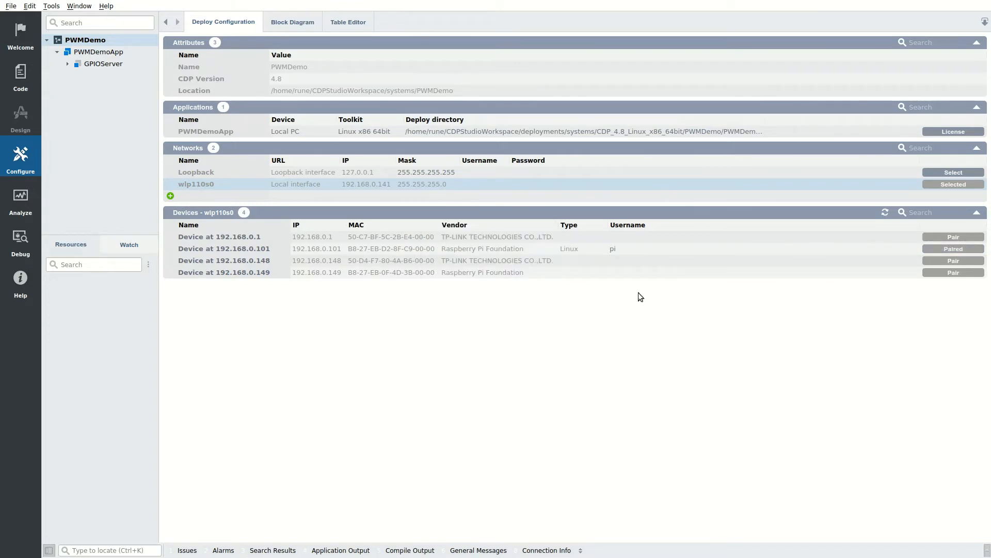
Step: Rename the paired 192.168.0.101 device to RaspberryPI
double_click(278, 250)
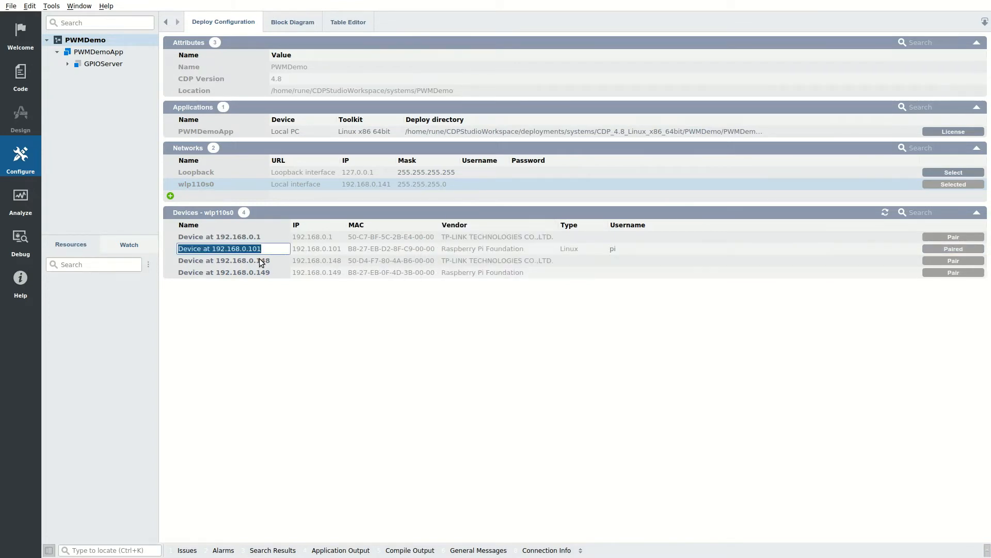
type("Raspb")
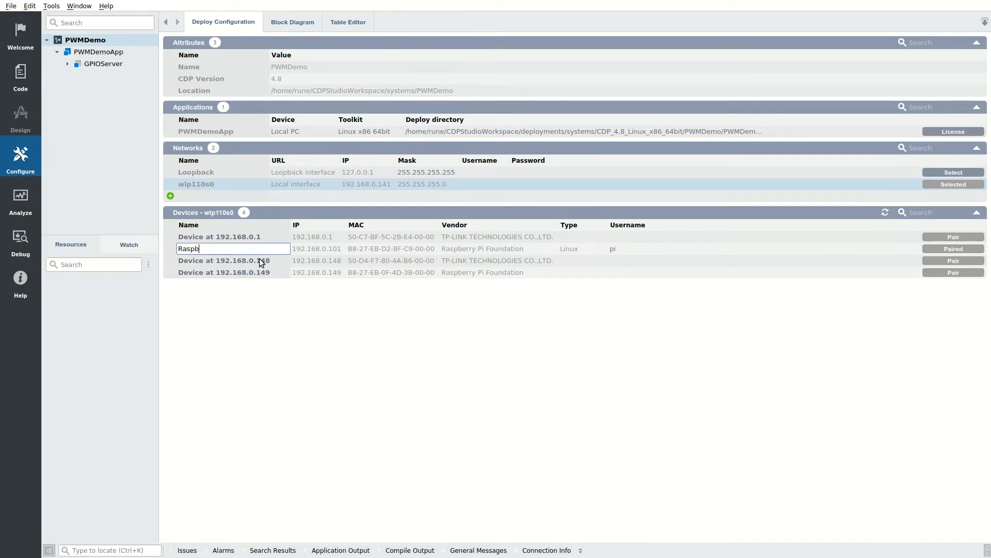
type("erryPi")
key("Return")
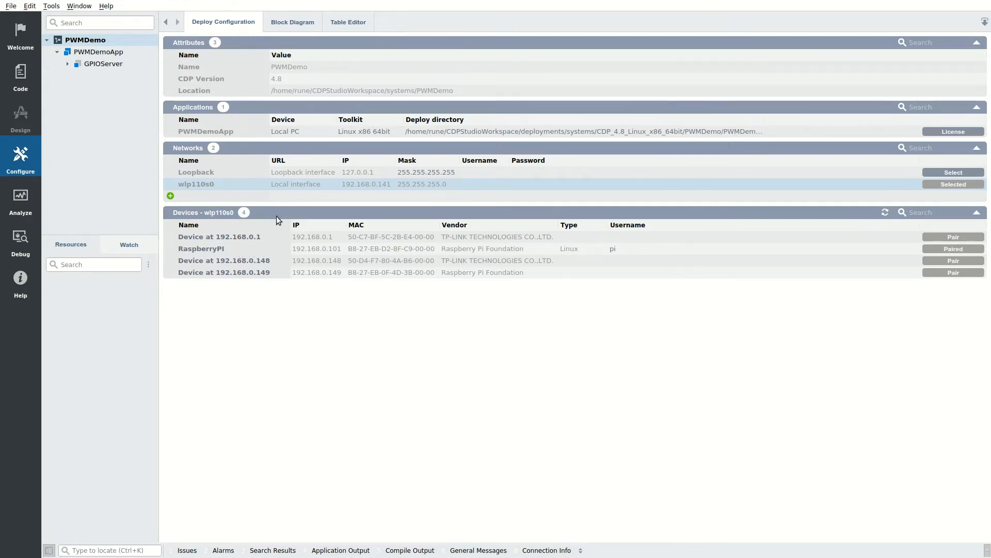
Step: Assign PWMDemoApp to the RaspberryPI device with the Raspbian ARMv6 32bit toolkit
double_click(293, 131)
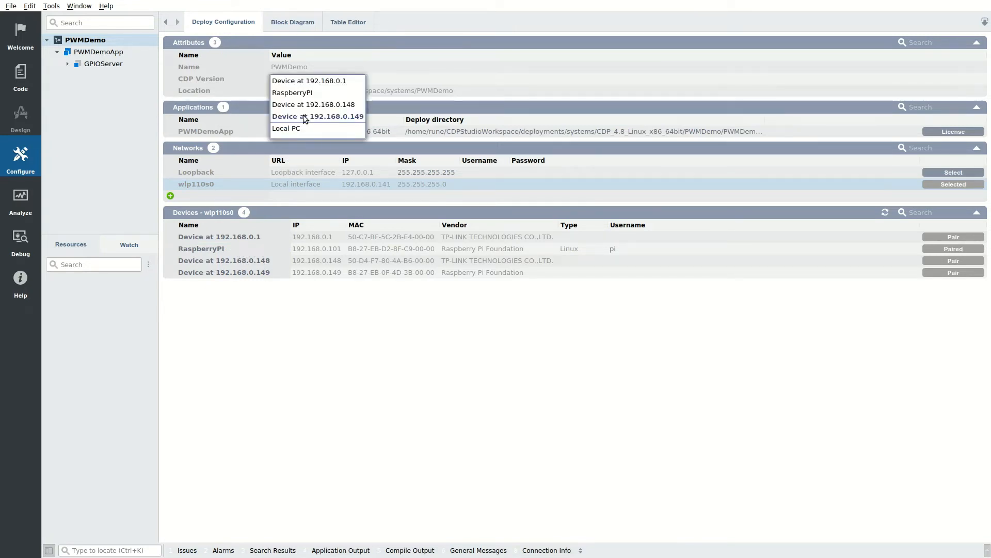
left_click(306, 96)
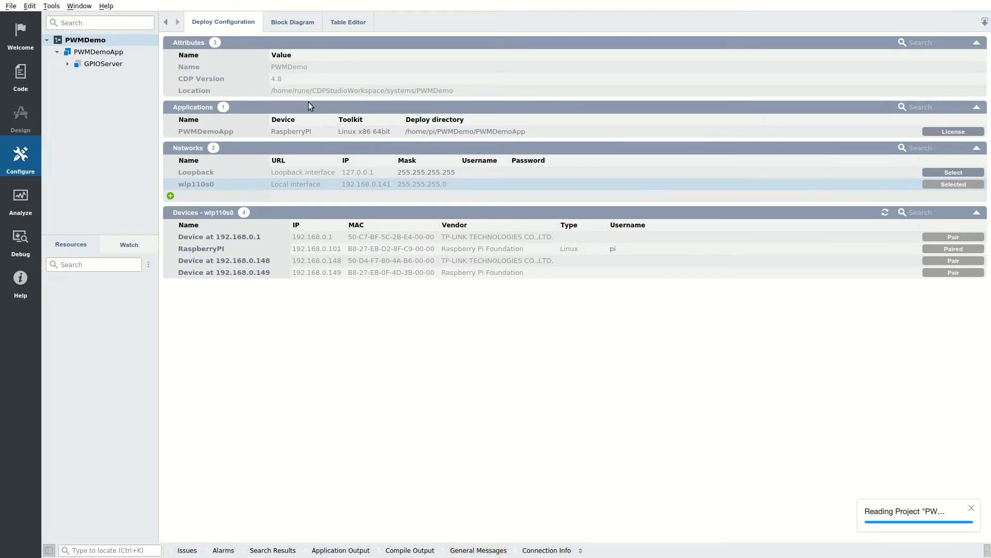
double_click(356, 132)
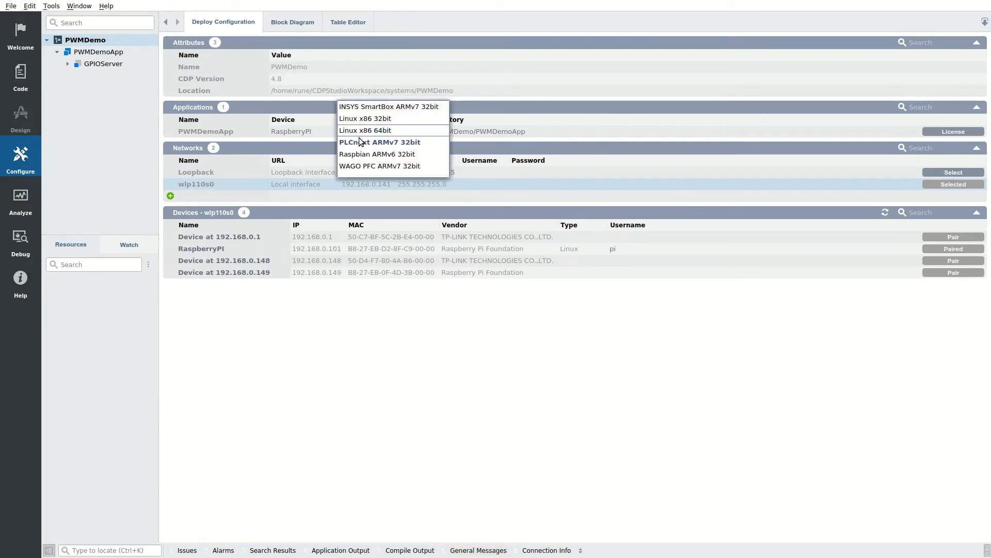
left_click(365, 154)
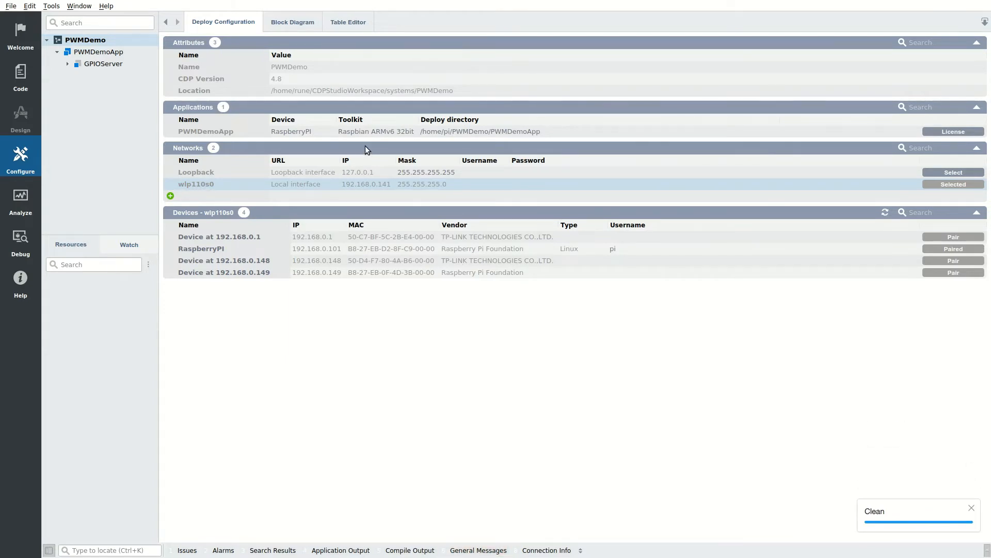
Step: Run & Connect the PWMDemo system and confirm deploying it to the Raspberry Pi
right_click(94, 44)
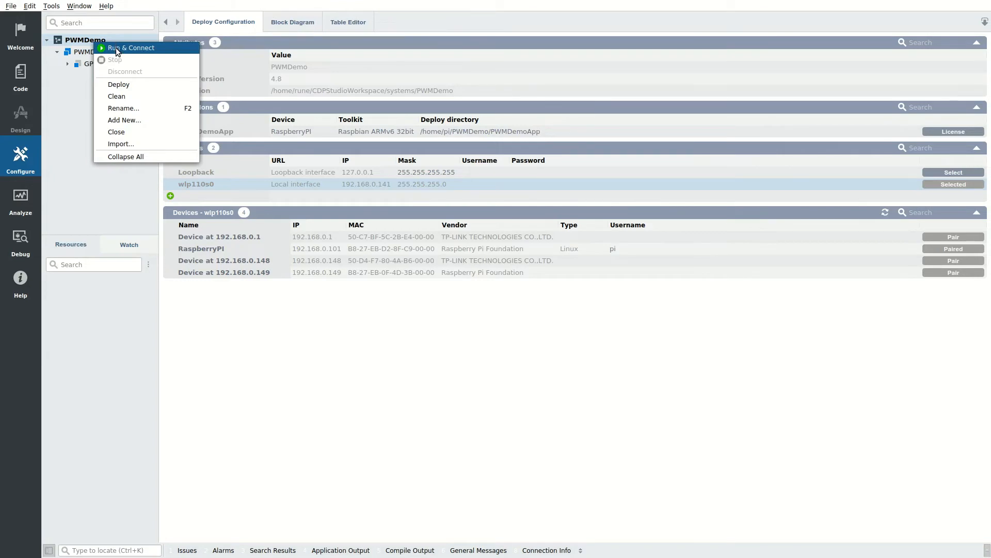
left_click(116, 48)
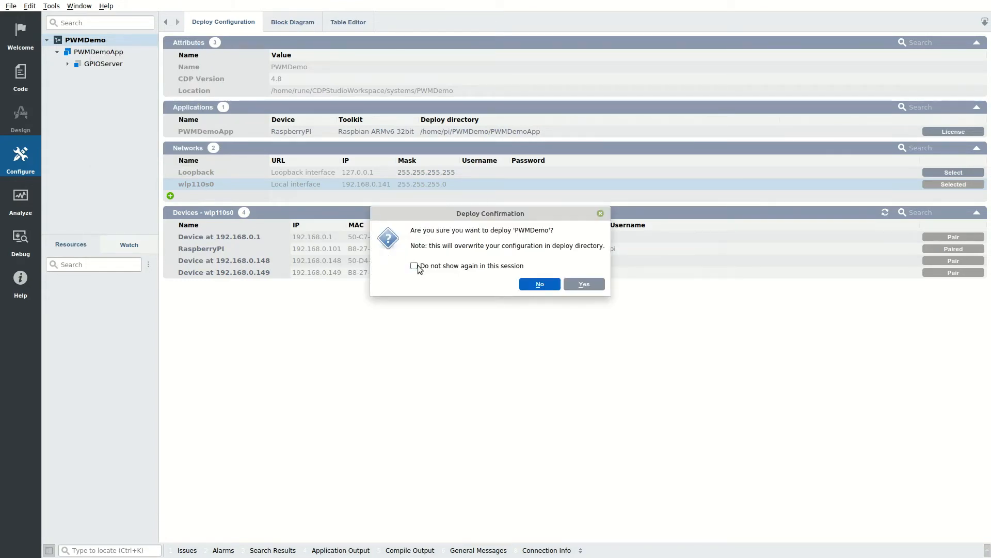
left_click(573, 284)
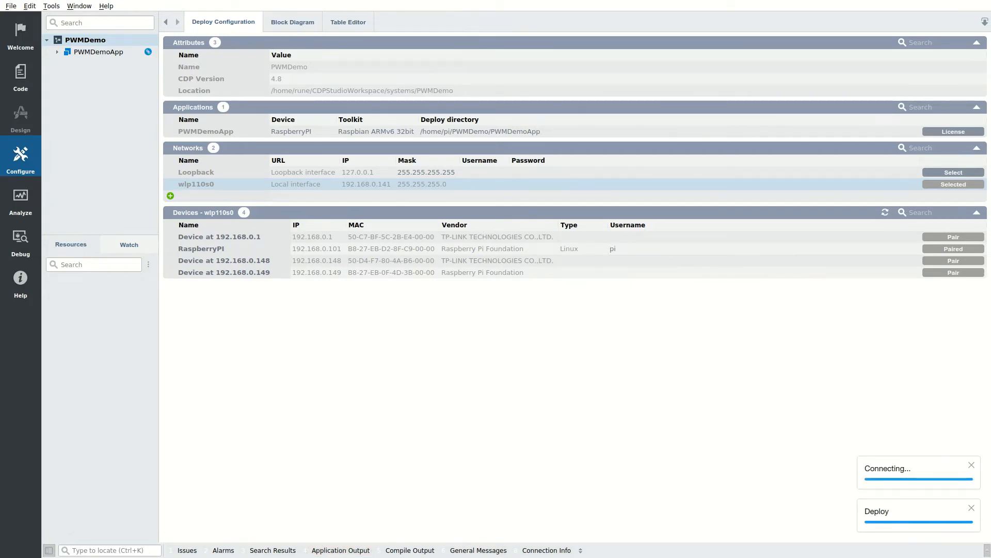
Step: Open GPIOServer under PWMDemoApp and set RedInput to 1, then 0.5, then back to 0
left_click(79, 48)
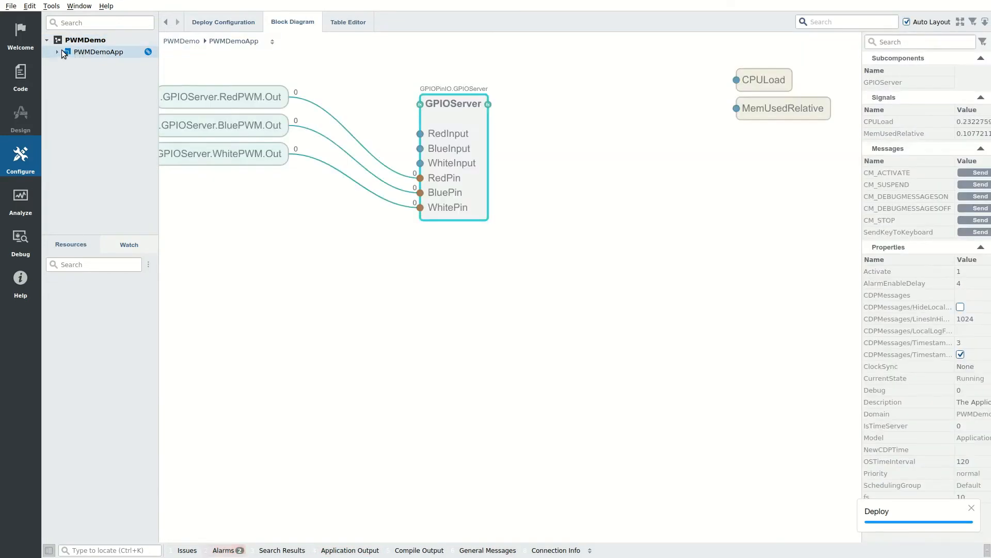
left_click(60, 48)
left_click(93, 64)
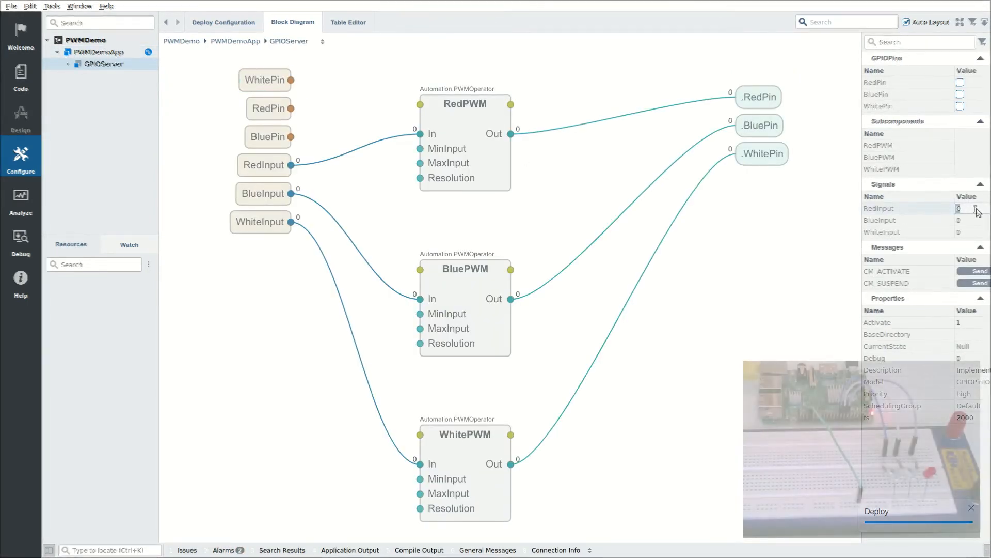
double_click(974, 209)
type("1")
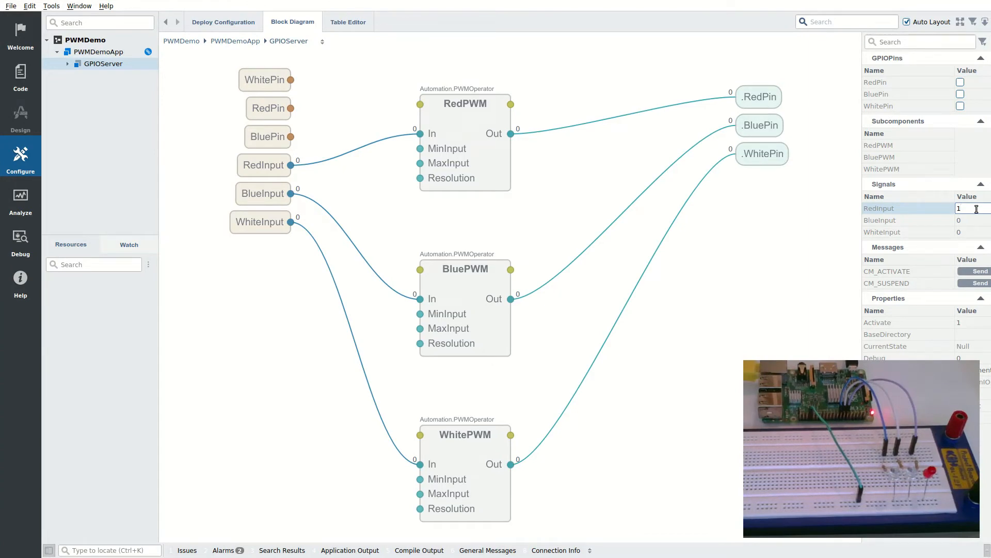
key("Return")
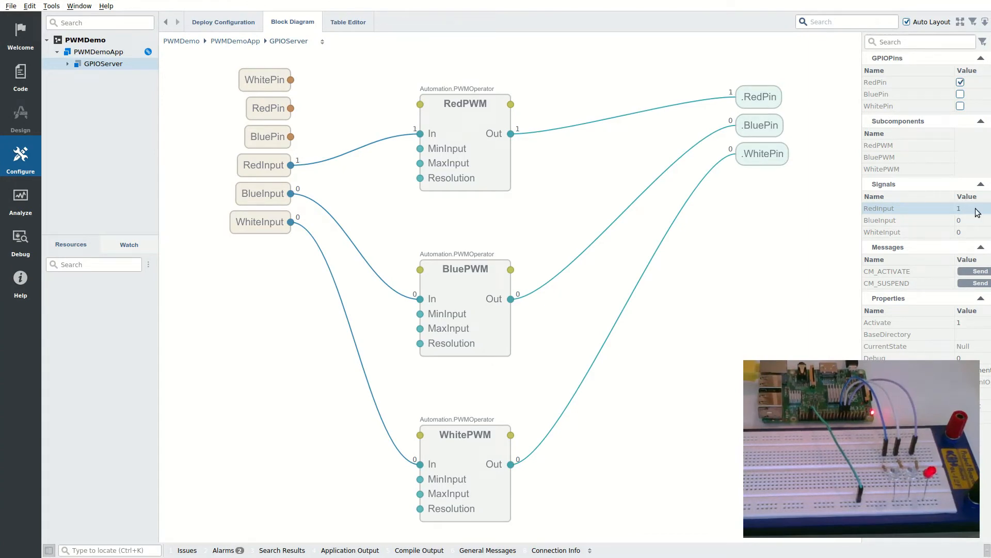
double_click(977, 209)
type("0.5")
key("Return")
double_click(977, 210)
type("0")
key("Return")
Step: Set BlueInput to 1, then 0.5, then back to 0
double_click(973, 219)
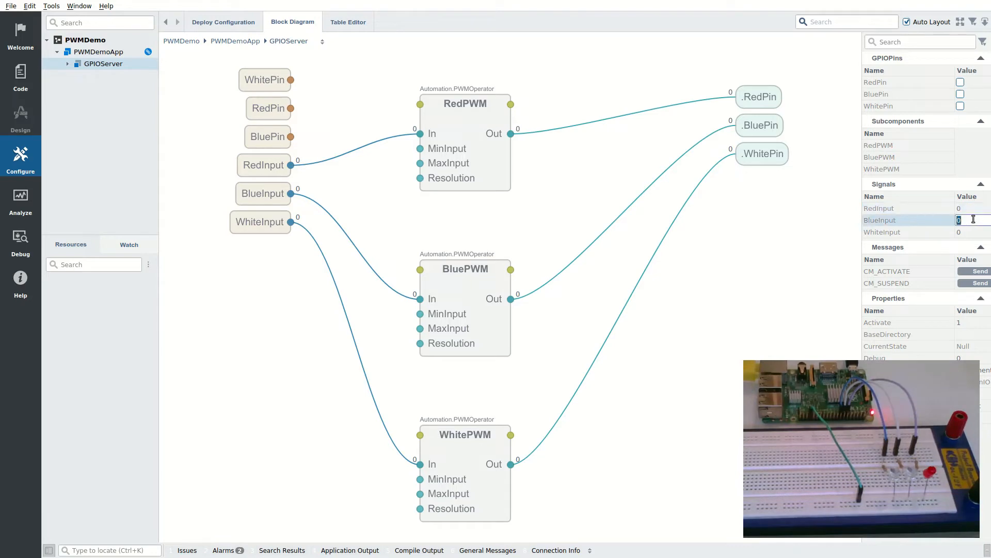
type("1")
key("Return")
double_click(974, 220)
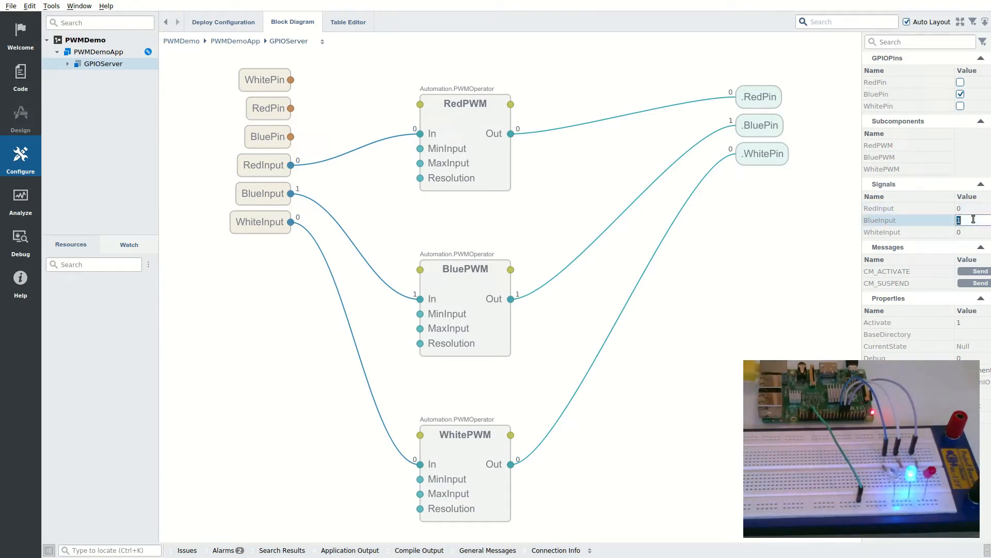
type("0.5")
key("Return")
double_click(974, 220)
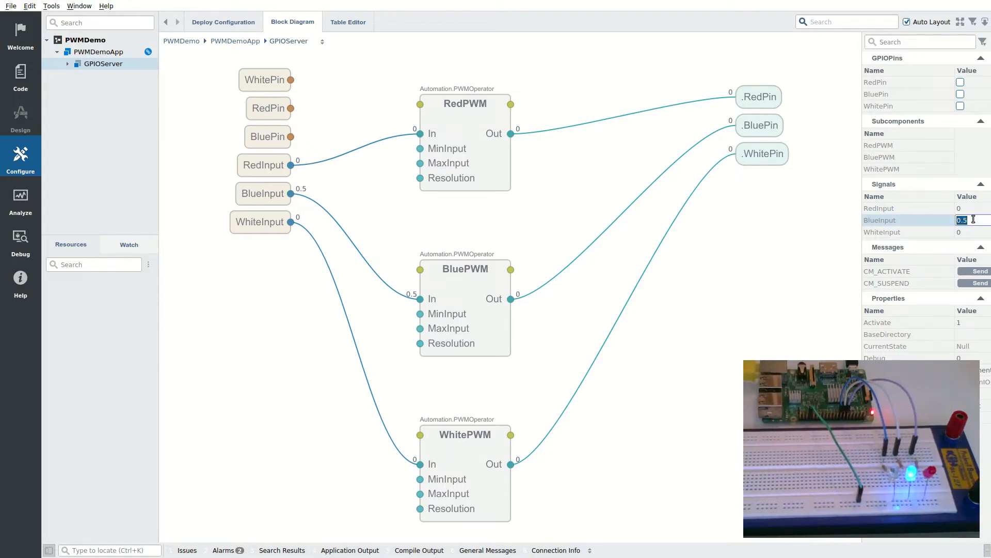
type("0")
key("Return")
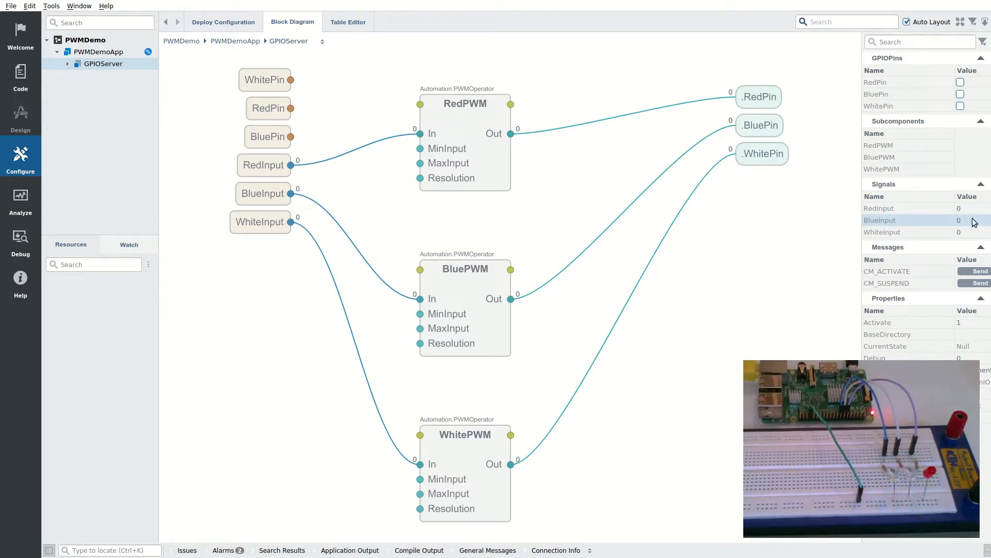
Step: Set WhiteInput to 1, then 0.5, then back to 0
double_click(972, 233)
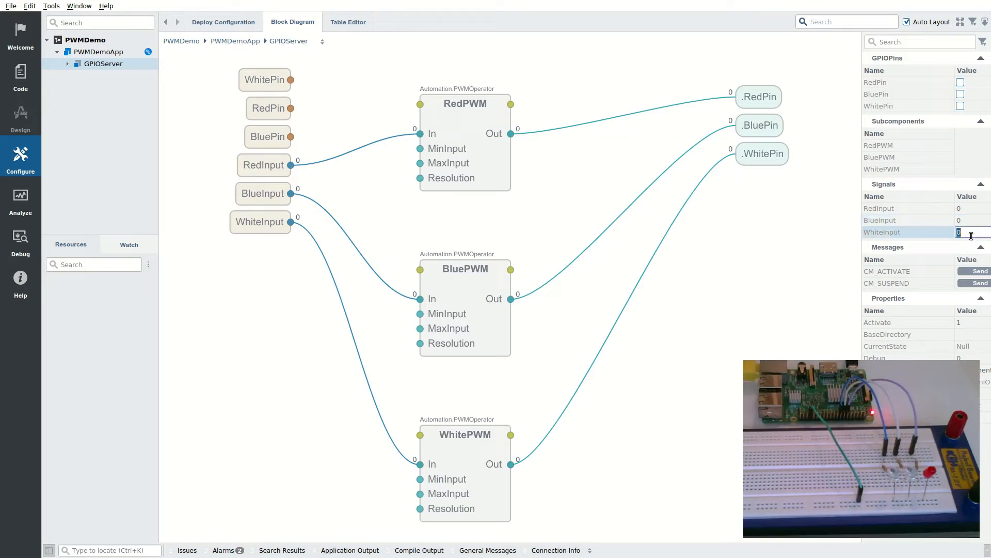
type("1")
key("Return")
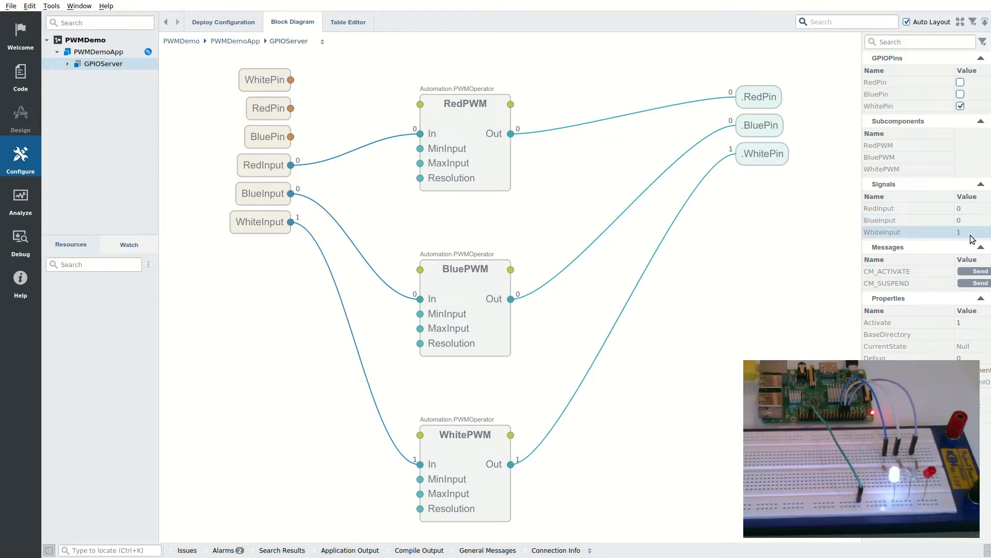
double_click(971, 233)
type("0.5")
key("Return")
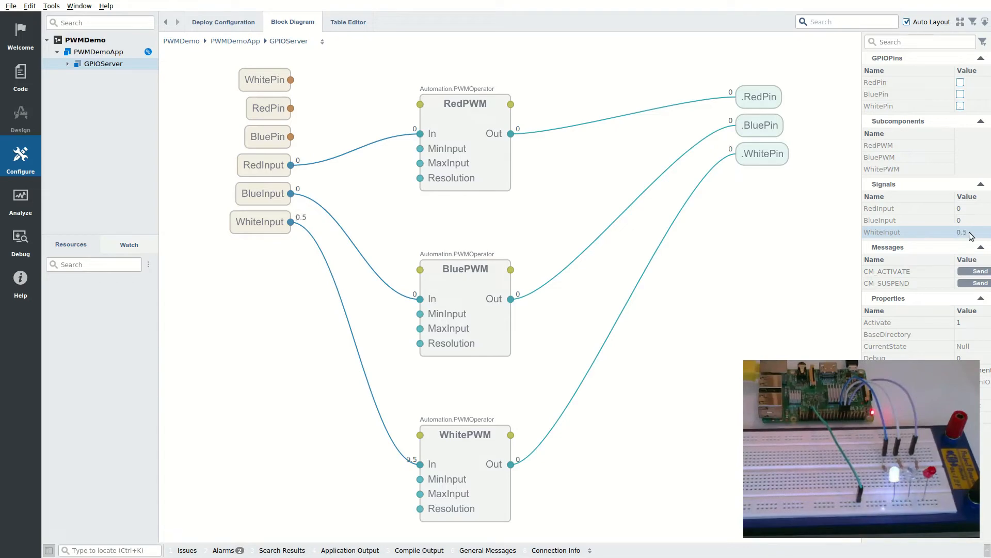
double_click(971, 233)
type("0")
key("Return")
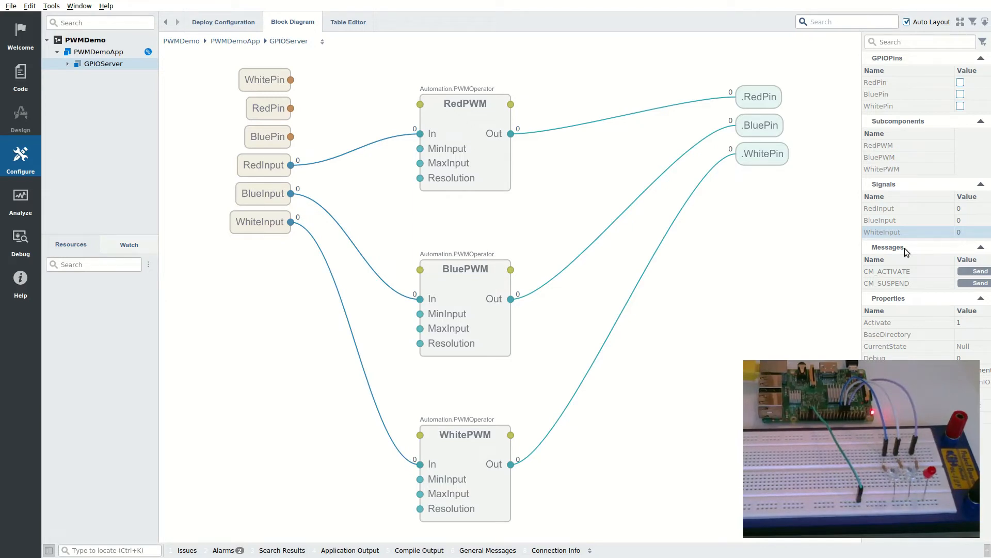
Step: Stop the running PWMDemoApp, then add a GUI-type CDP Application named GUIApp to PWMDemo
right_click(91, 41)
left_click(110, 58)
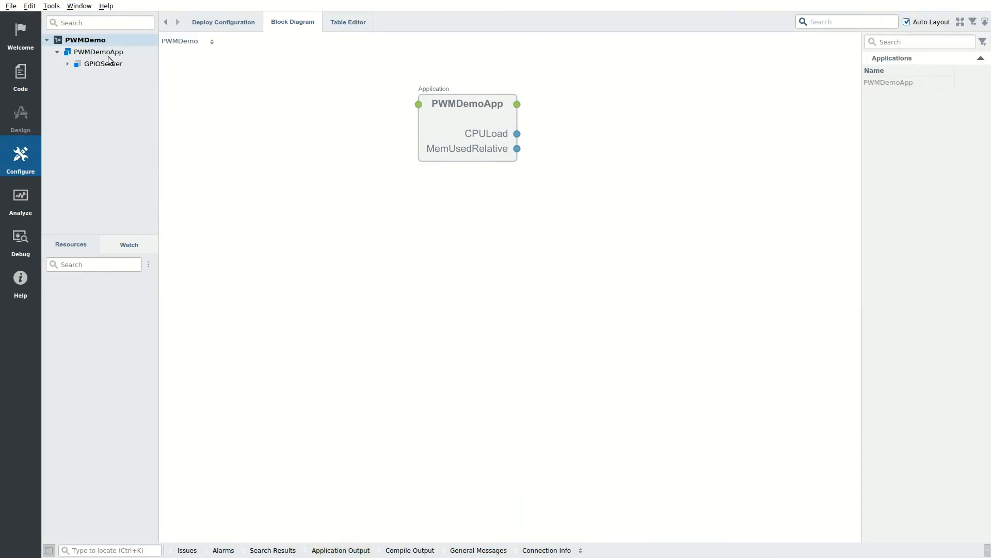
right_click(99, 40)
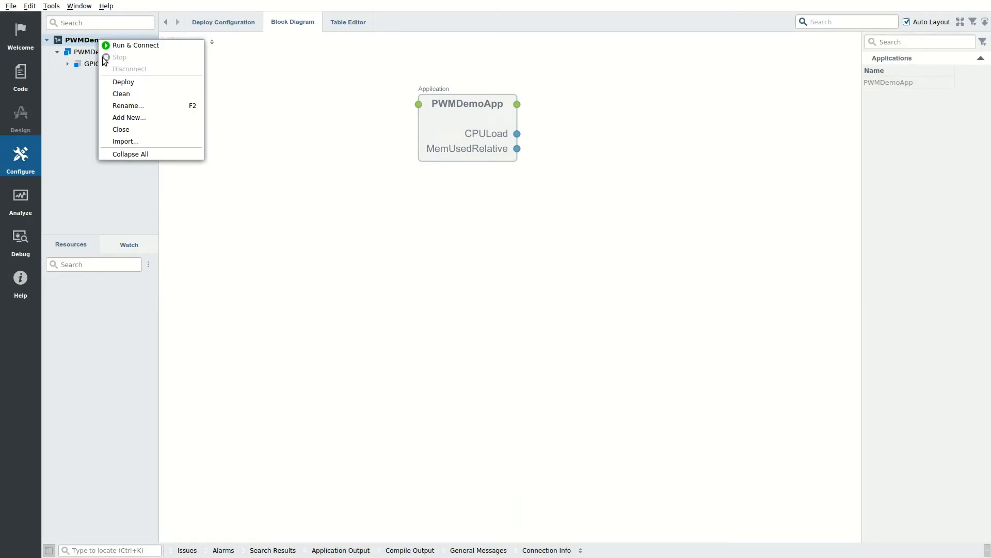
left_click(124, 117)
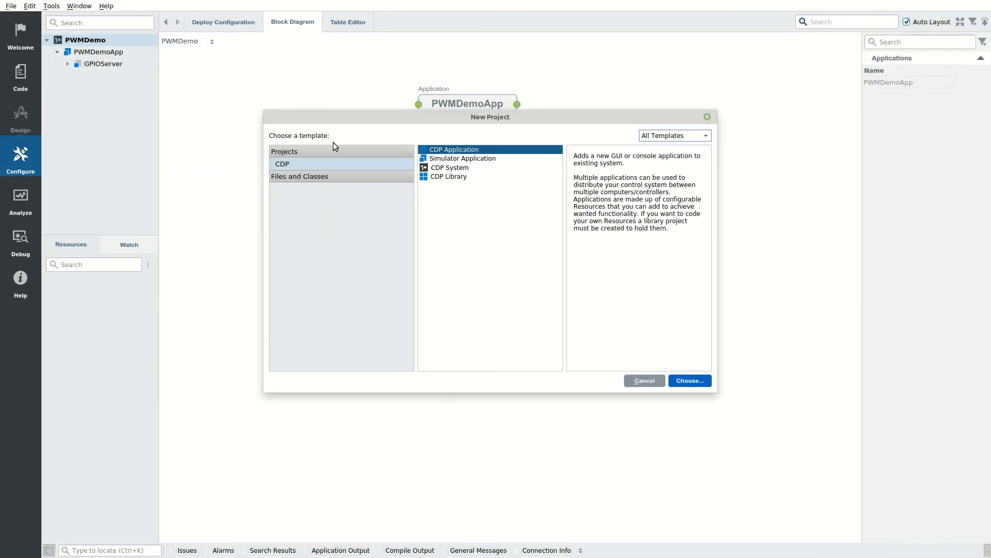
left_click(690, 385)
left_click(470, 189)
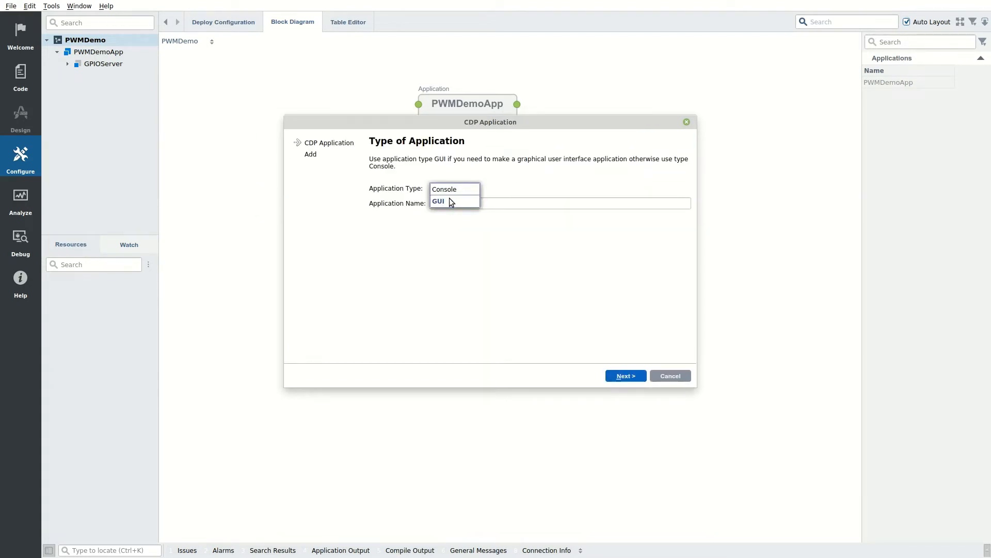
left_click(450, 201)
double_click(467, 202)
type("GUI")
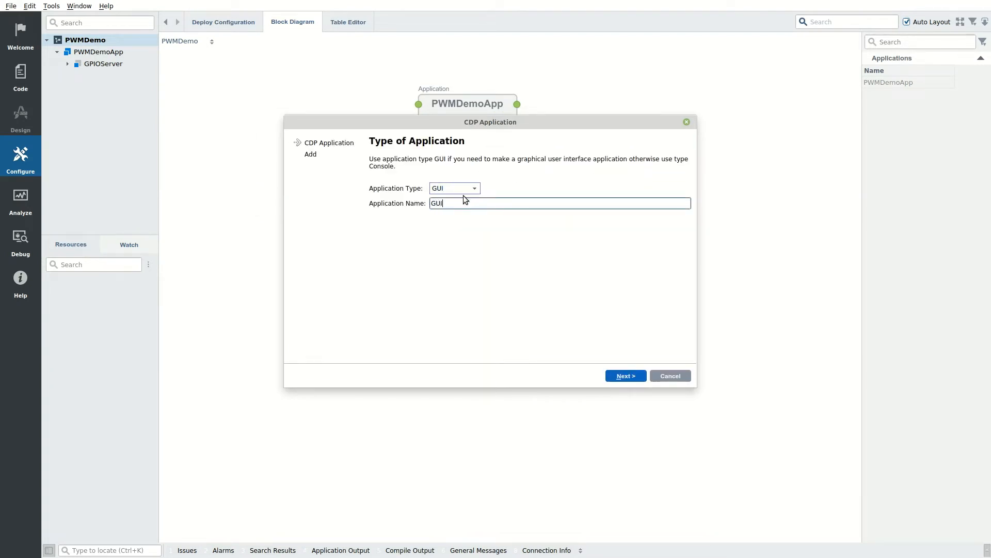
type("App")
left_click(626, 376)
left_click(626, 376)
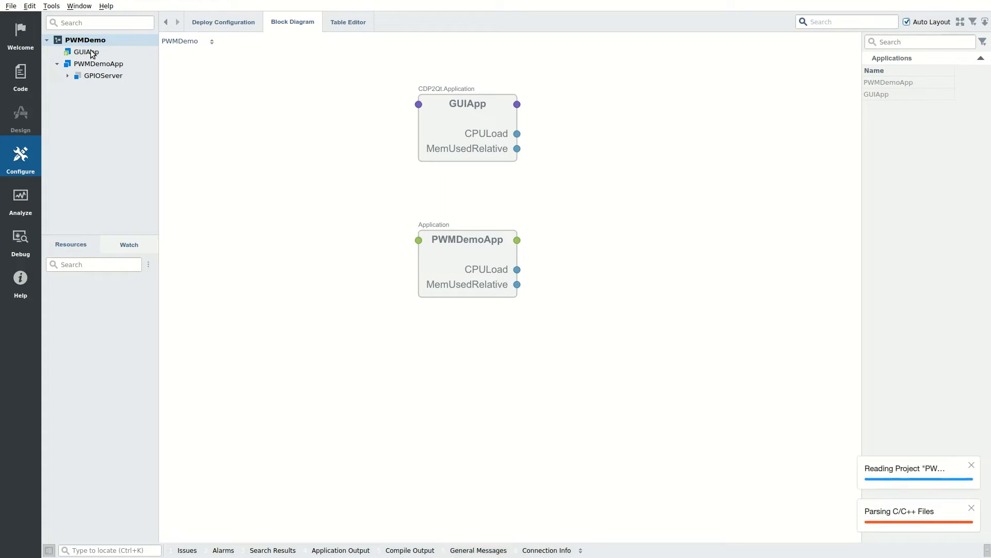
Step: Open GUIApp in Design mode, place a slider on the form and name it RedSlider
double_click(88, 52)
left_click(21, 126)
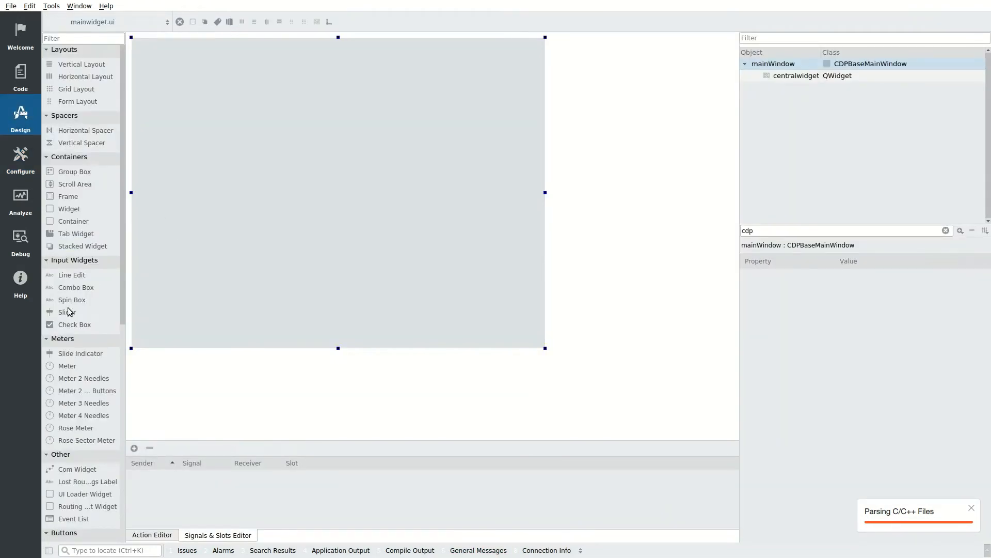
left_click_drag(68, 311, 234, 81)
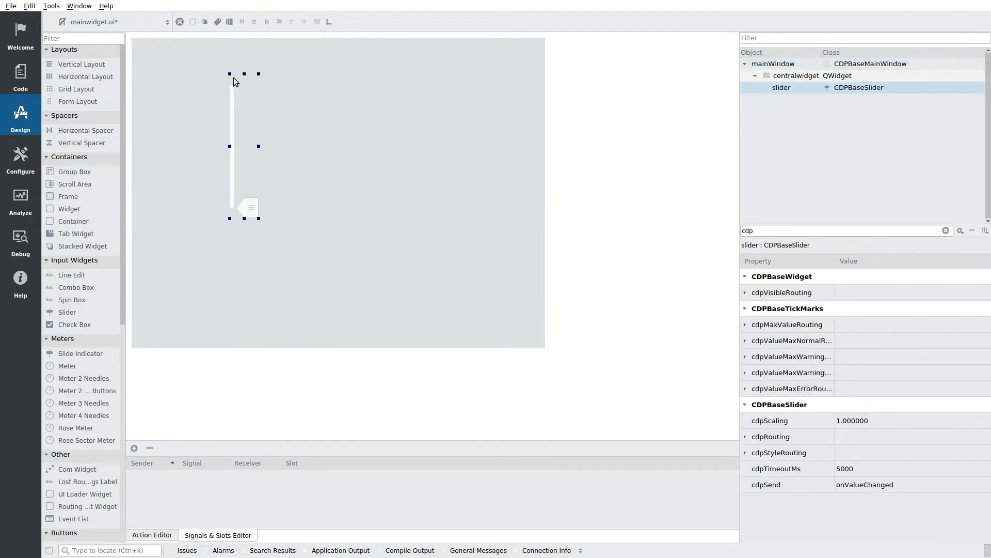
double_click(781, 88)
type("Red")
key("BackSpace")
type("Slider")
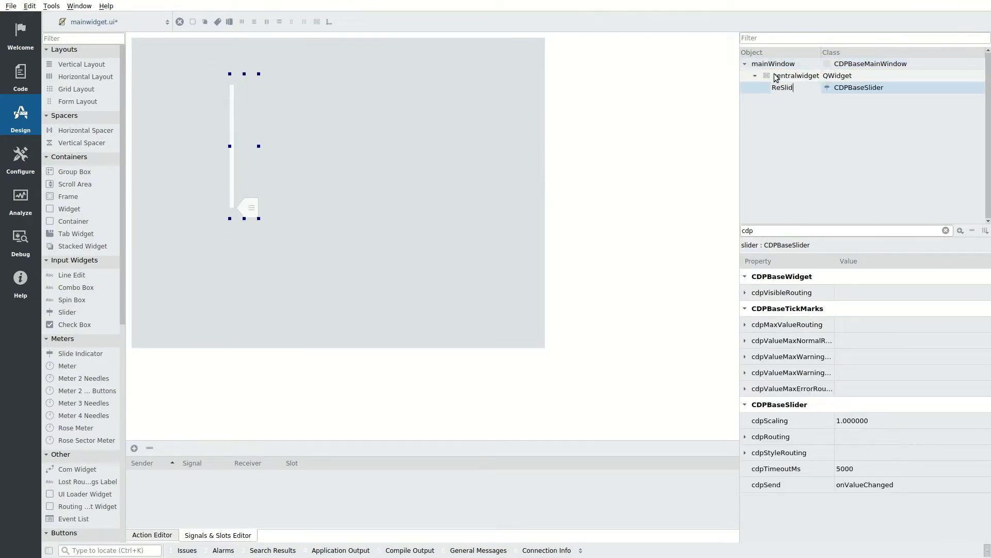
key("Left")
key("Left")
key("Left")
key("Left")
key("Left")
type("S")
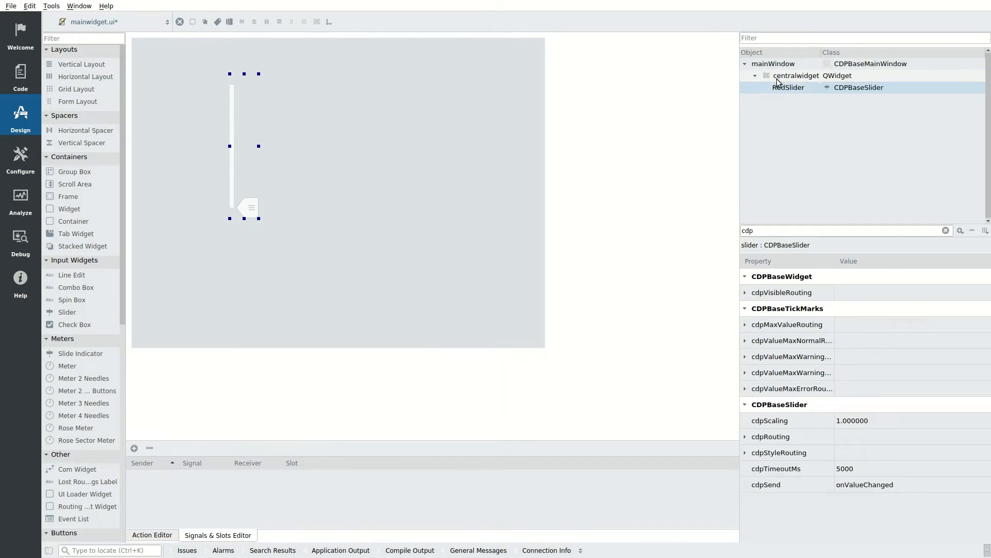
left_click(843, 229)
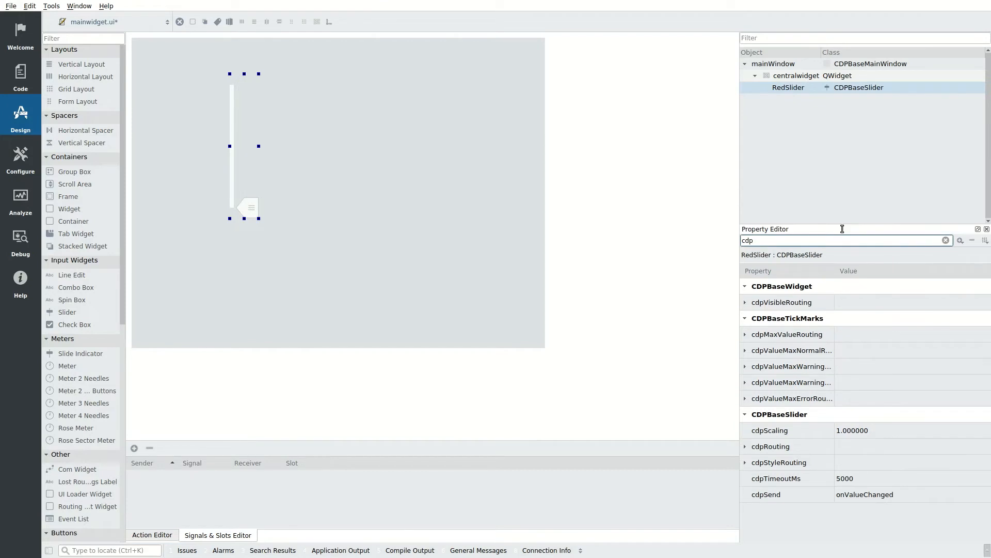
Step: Set RedSlider's maxValue to 1 and numPos to NumbersShow
key("ctrl+a")
type("va")
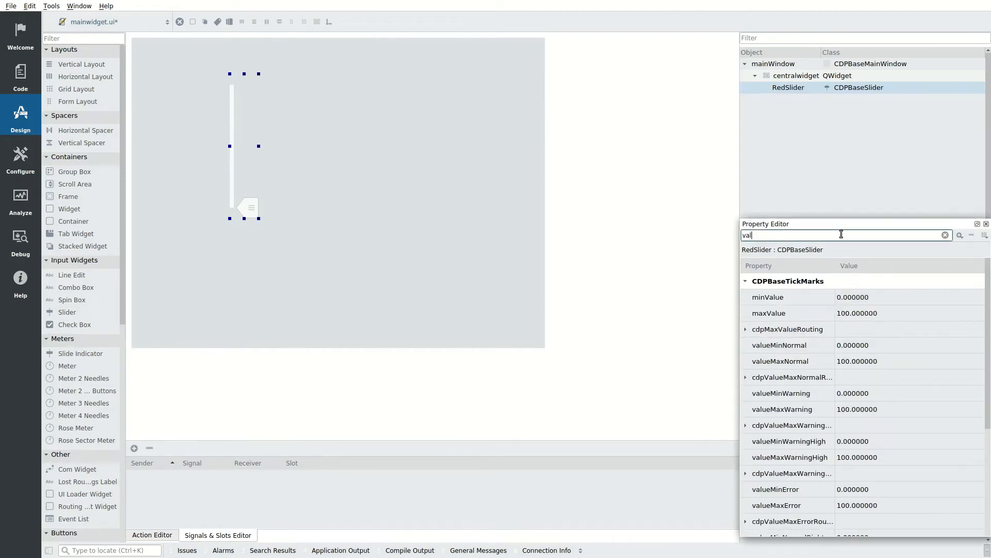
left_click(874, 313)
type("1")
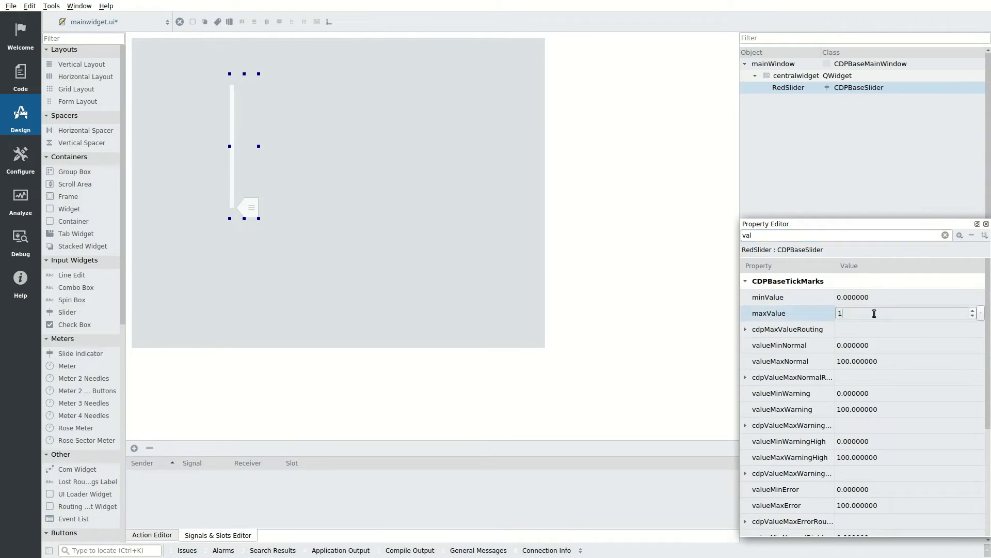
key("Return")
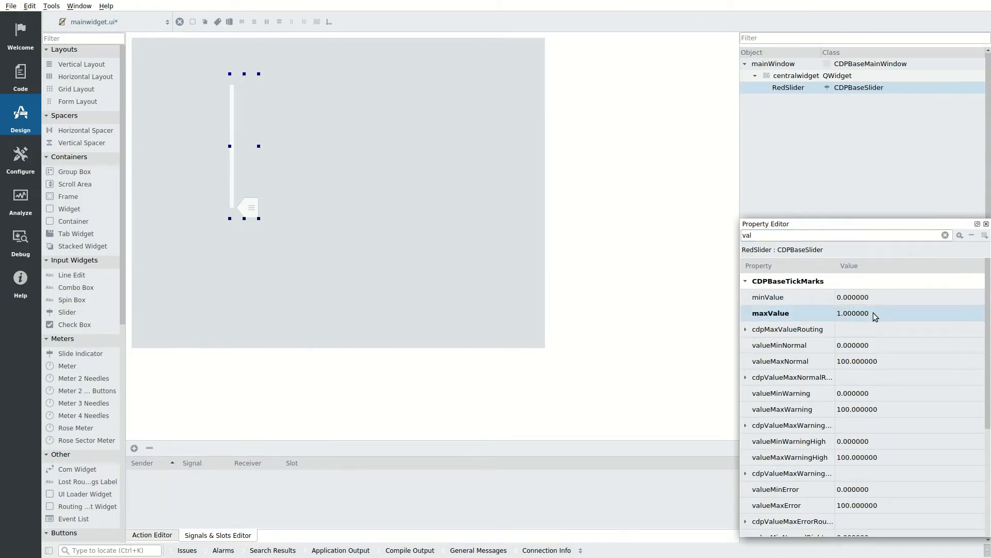
left_click(808, 239)
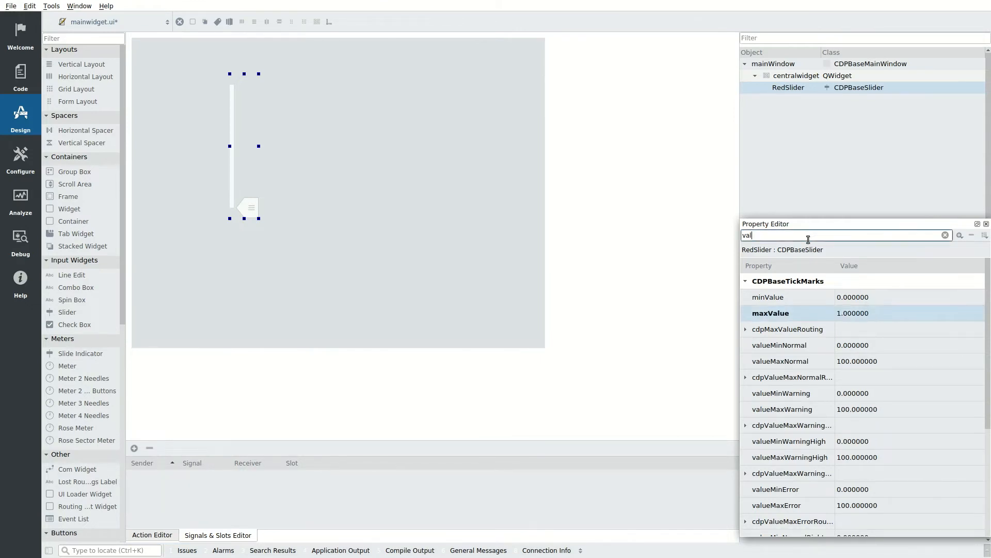
key("ctrl+a")
type("num")
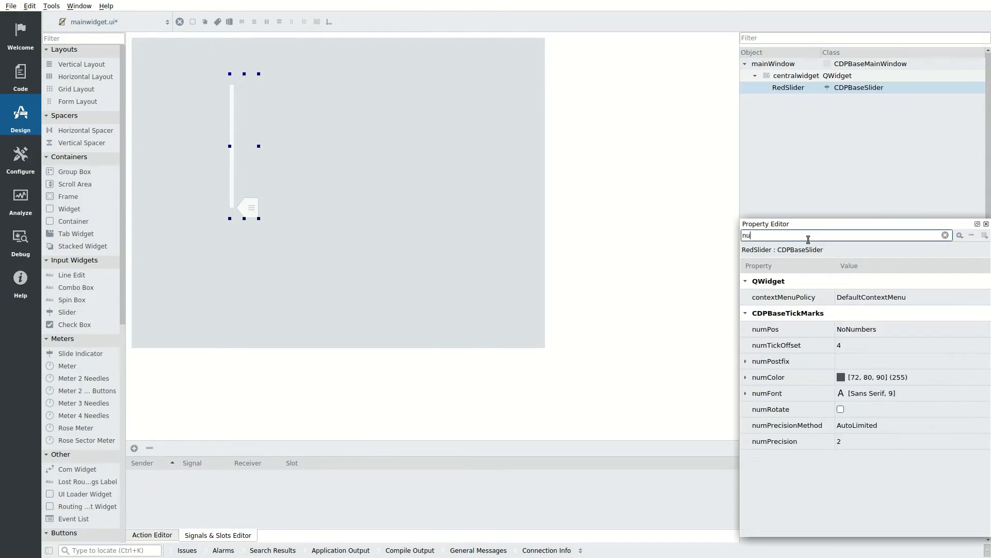
left_click(879, 297)
left_click(878, 312)
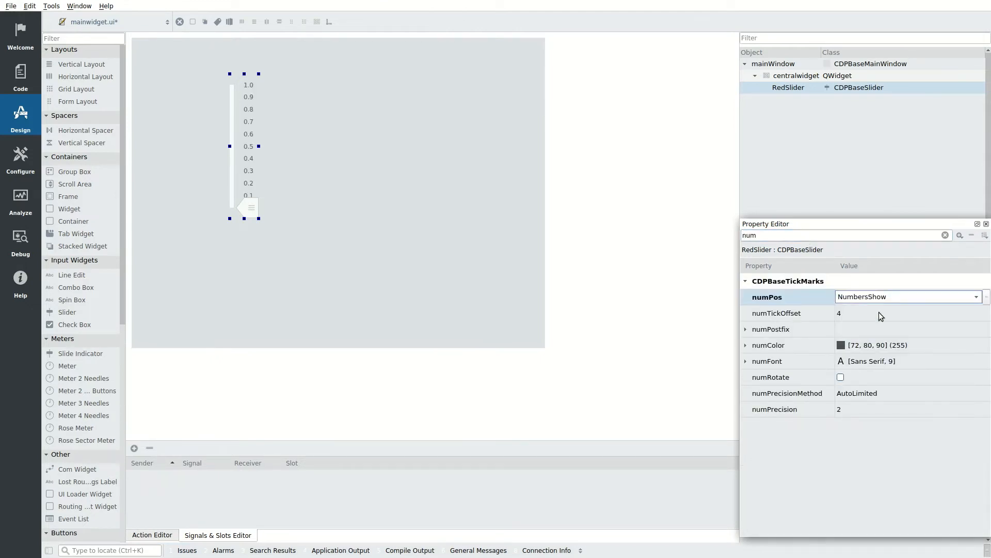
Step: Set RedSlider's tickPos to TicksAbove and orientation to Horizontal
left_click(791, 235)
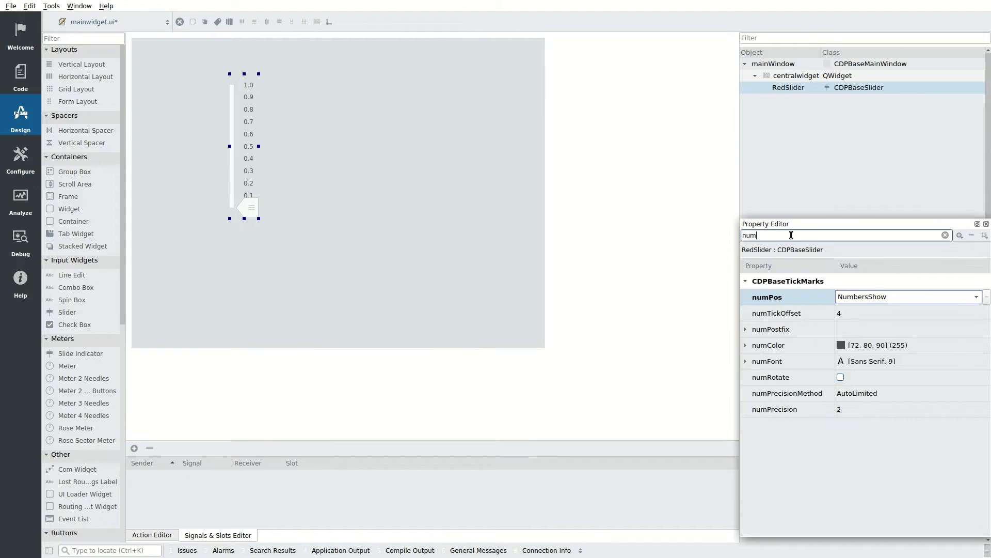
key("ctrl+a")
type("tic")
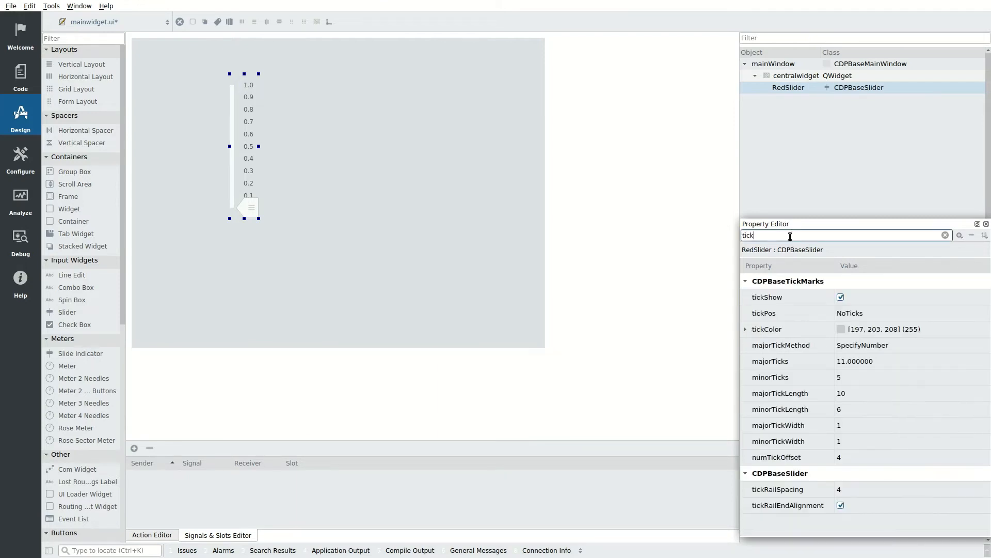
left_click(869, 317)
left_click(868, 314)
left_click(870, 325)
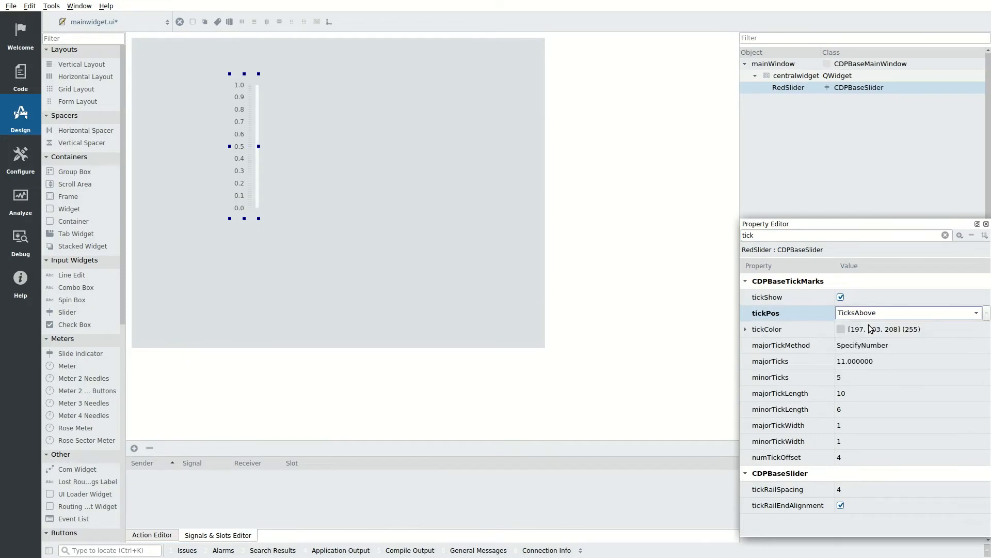
double_click(814, 235)
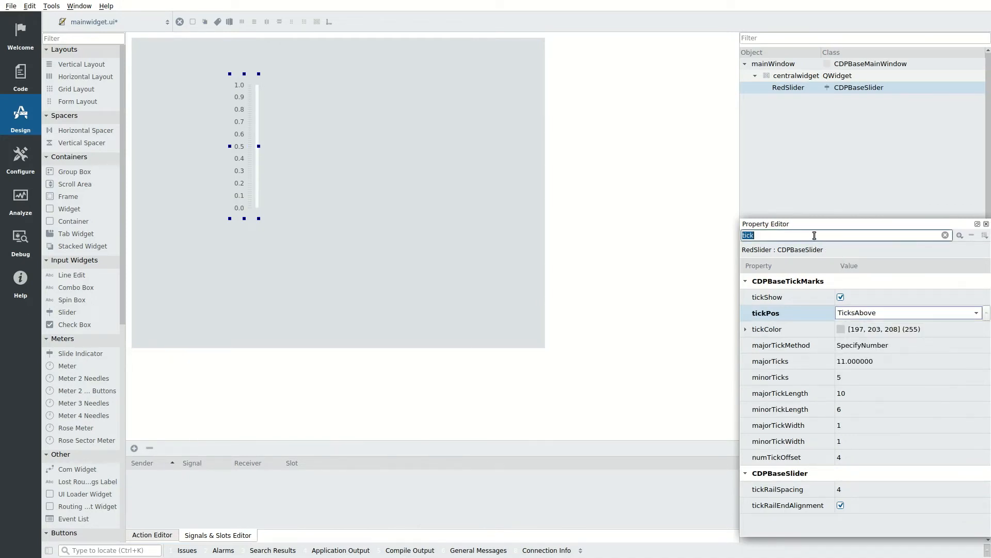
type("orien")
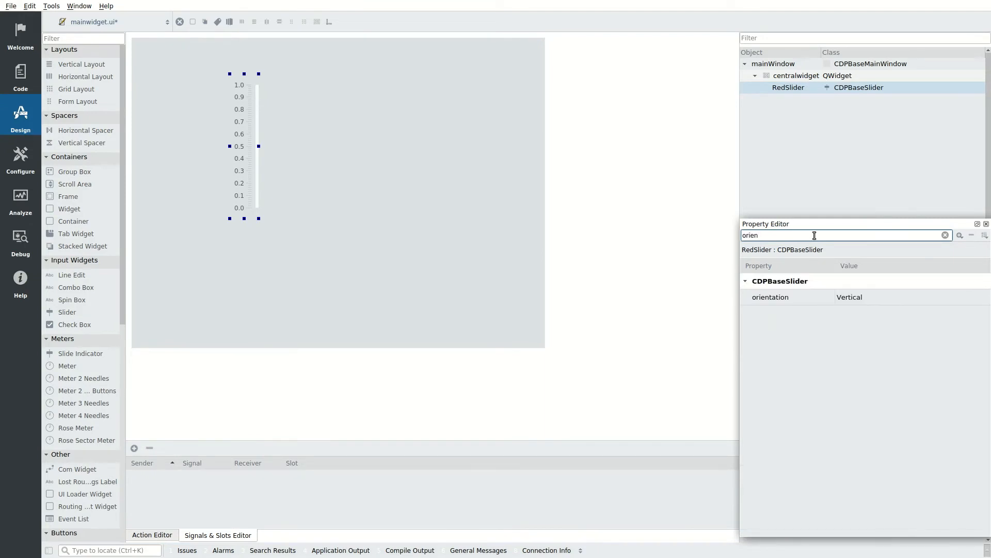
left_click(890, 296)
left_click(890, 296)
left_click(879, 286)
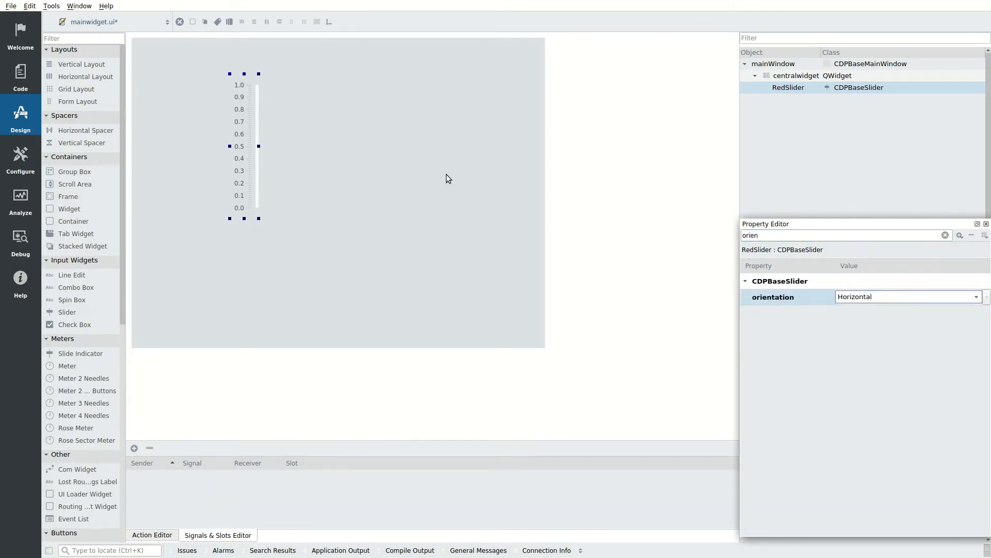
Step: Resize the slider, then add a group box titled 'Red LED' with object name RedLED
left_click_drag(258, 145, 351, 143)
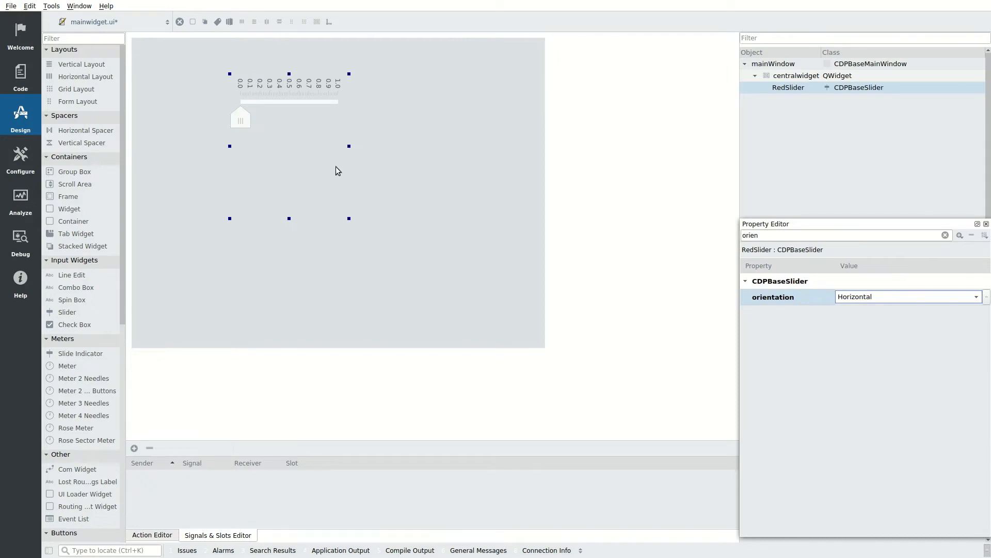
left_click_drag(289, 218, 290, 132)
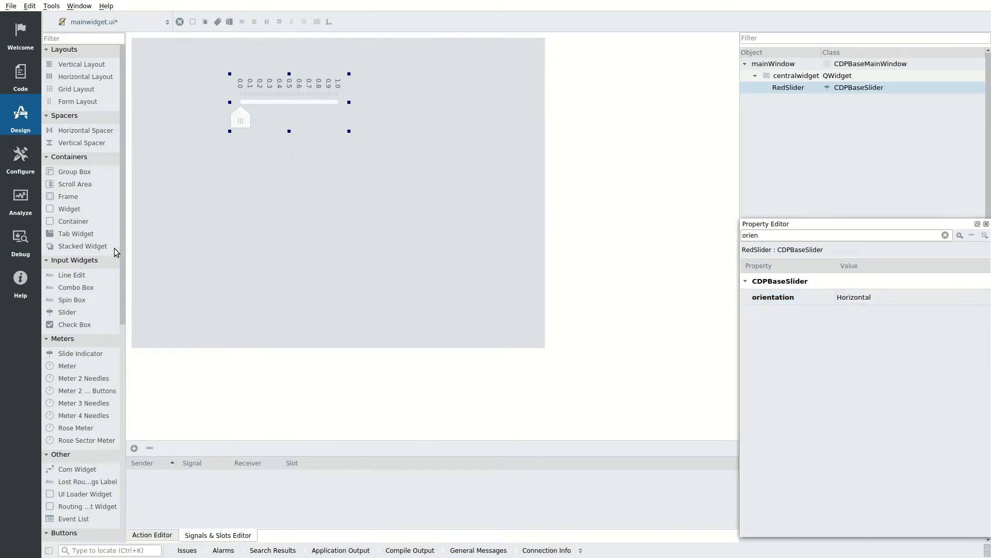
left_click_drag(61, 172, 195, 166)
double_click(206, 164)
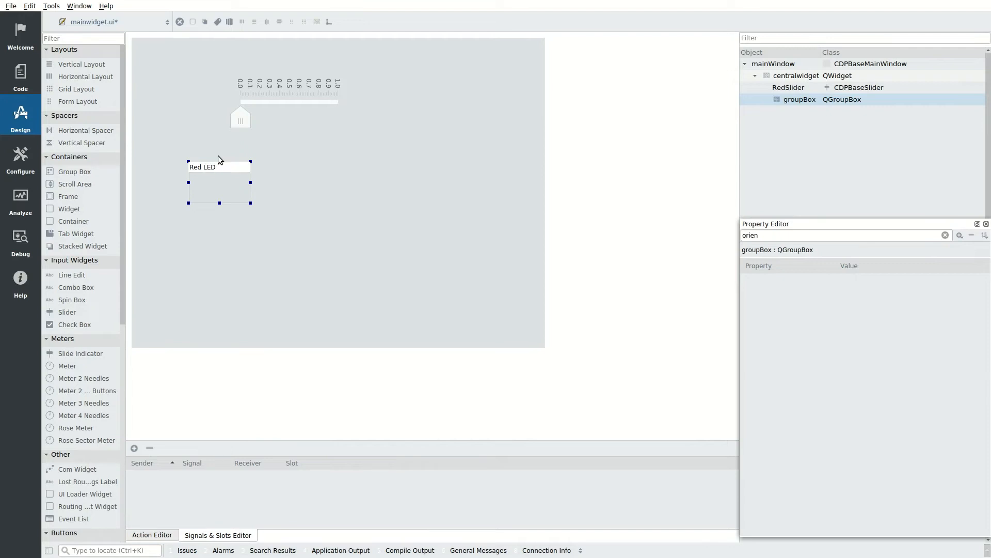
key("Return")
double_click(793, 101)
type("RedLED")
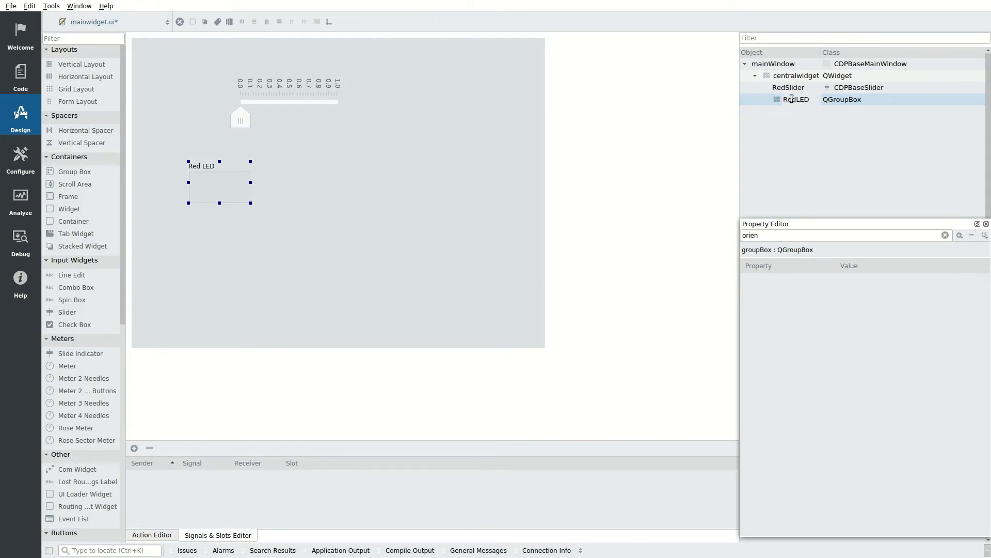
key("Return")
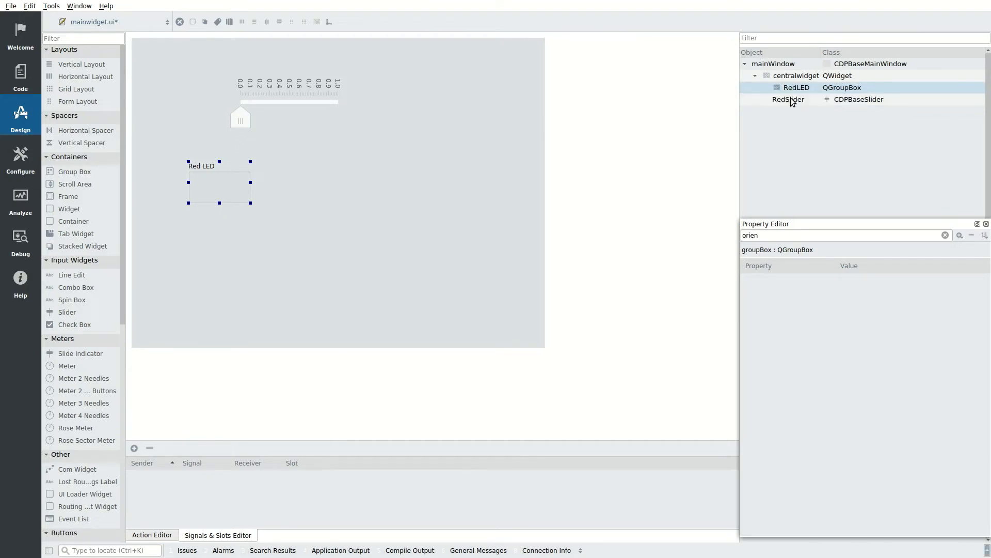
Step: Move RedSlider into the RedLED box, lay it out vertically, and enlarge the box to about 711×160
left_click_drag(264, 103, 248, 188)
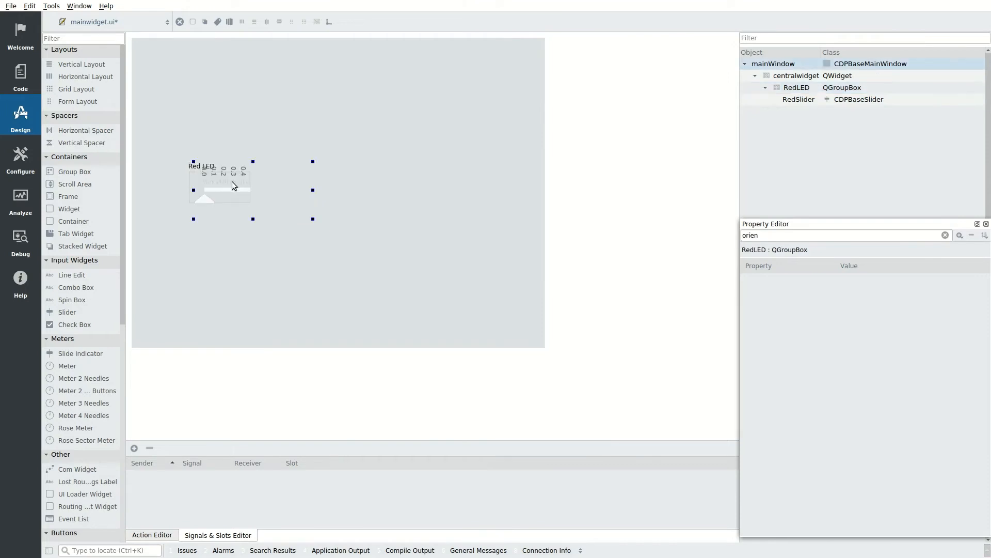
left_click(184, 178)
left_click(191, 168)
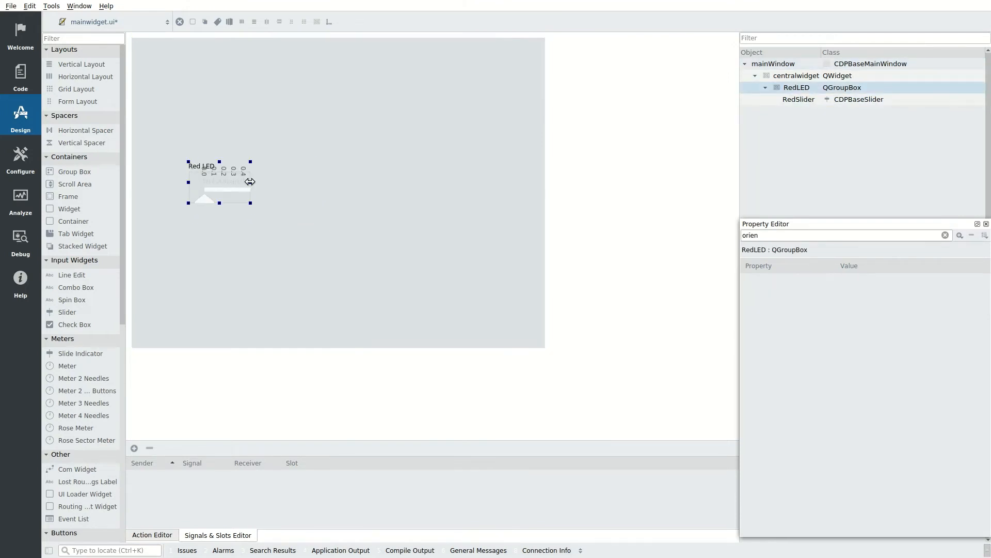
left_click_drag(250, 182, 434, 206)
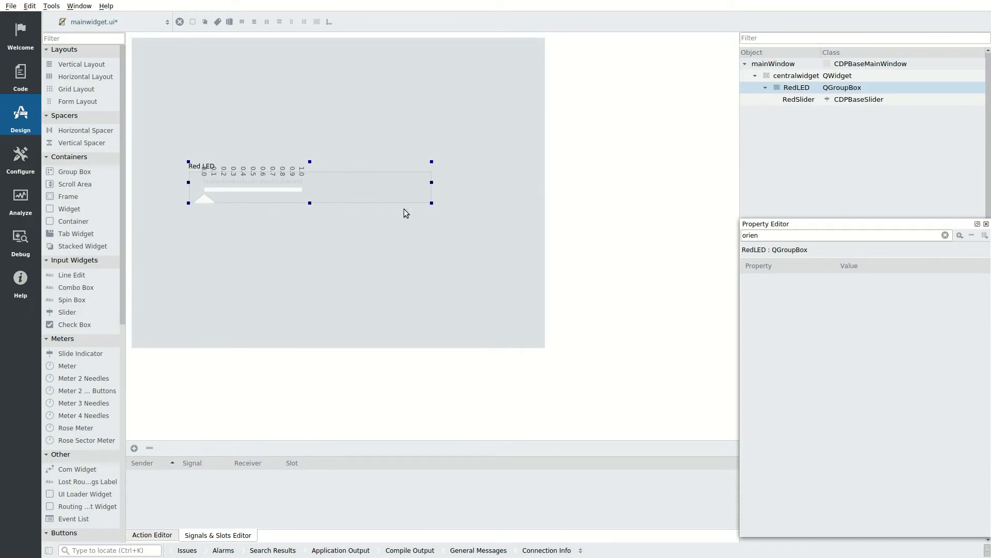
left_click(254, 22)
left_click_drag(188, 162, 144, 57)
left_click_drag(345, 238, 511, 140)
left_click_drag(323, 66, 331, 62)
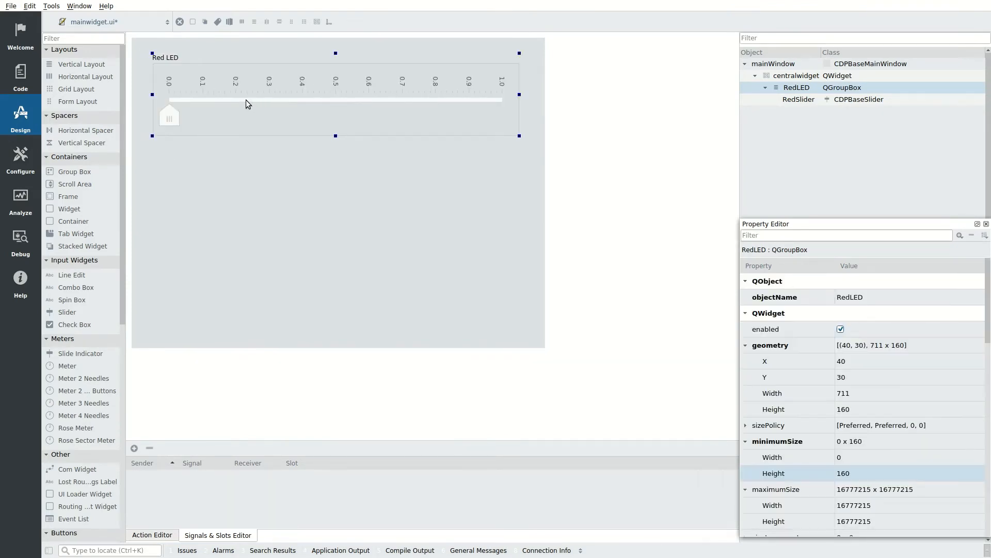
Step: Copy and paste the RedLED group box below it and retitle the copy 'Blue LED'
right_click(155, 139)
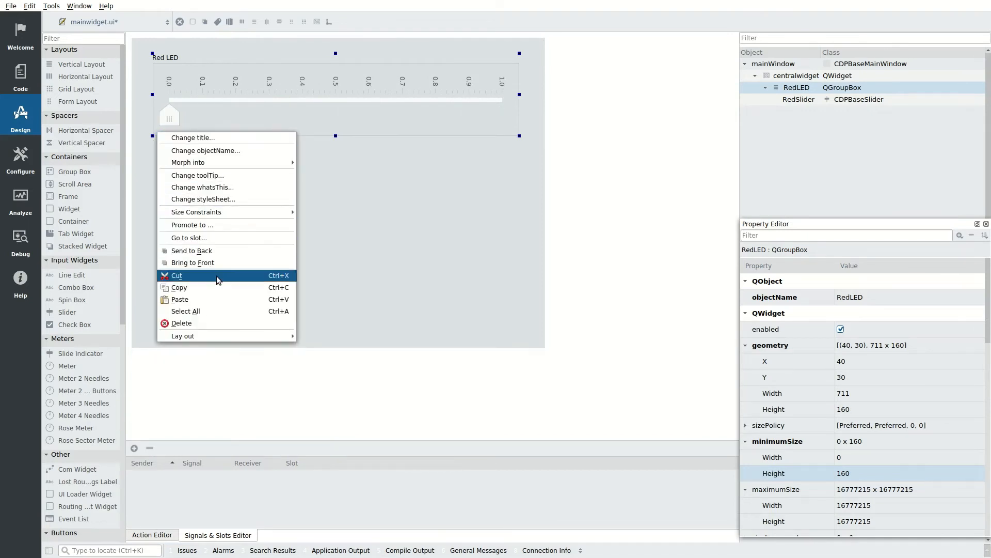
left_click(223, 287)
left_click(188, 201)
right_click(190, 178)
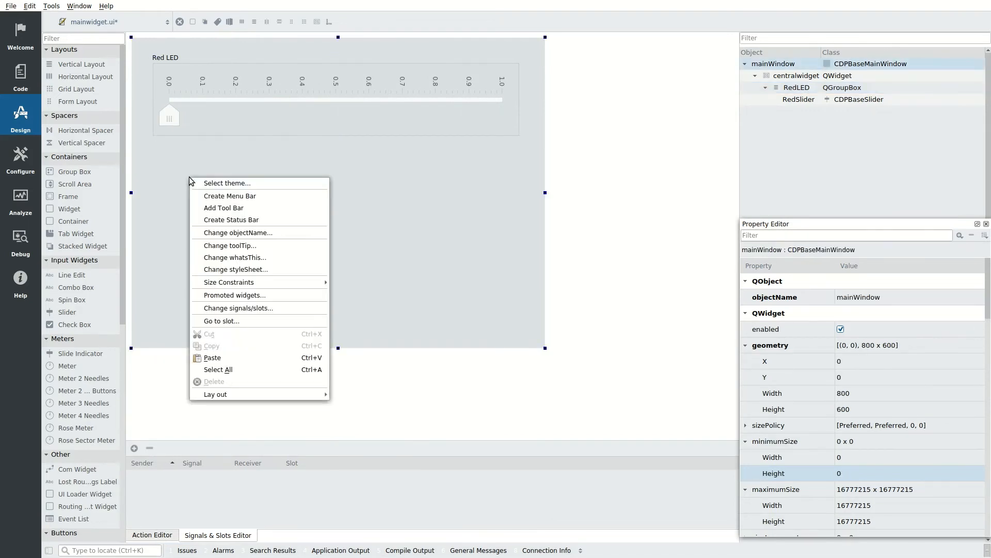
left_click(257, 364)
left_click_drag(389, 209, 351, 182)
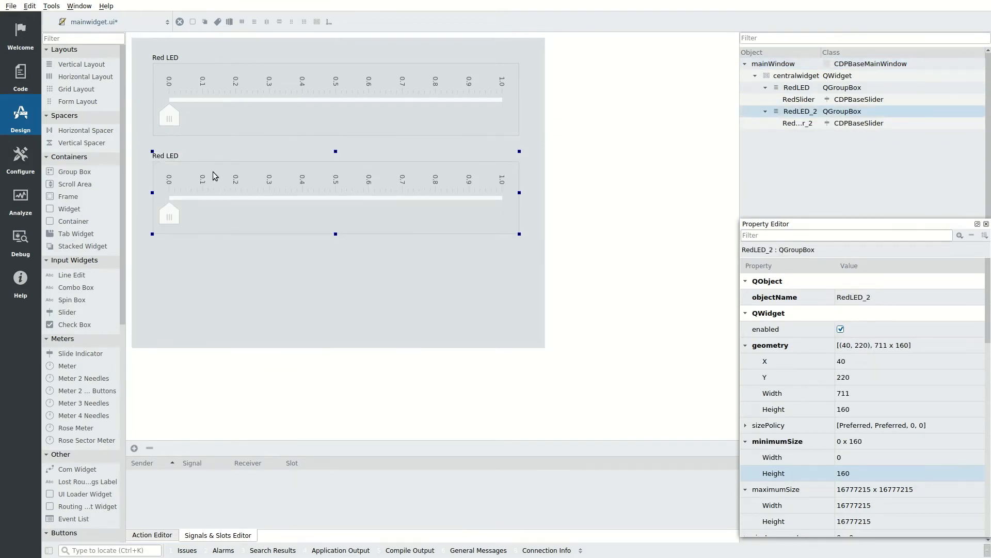
double_click(183, 157)
type("Blue LED")
key("Return")
Step: Name the copied group box BlueLED and its slider BlueSlider
double_click(808, 112)
type("BlueLED")
key("Return")
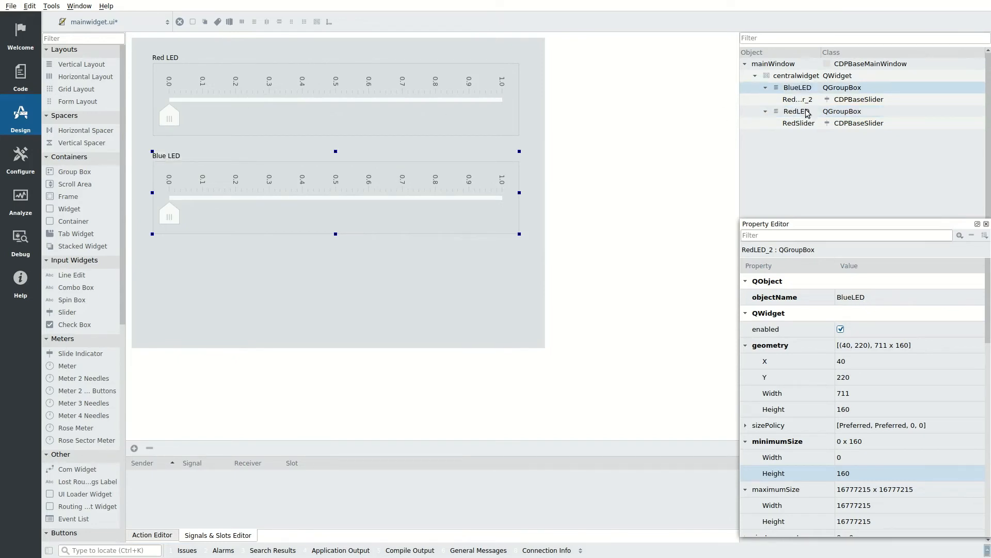
left_click(229, 196)
double_click(797, 99)
key("BackSpace")
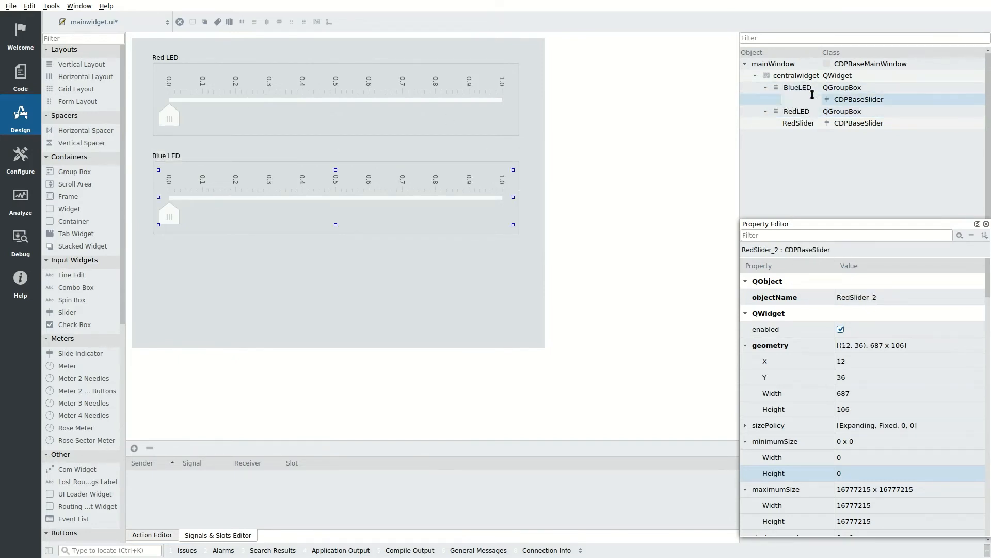
type("BlueSlider")
key("Return")
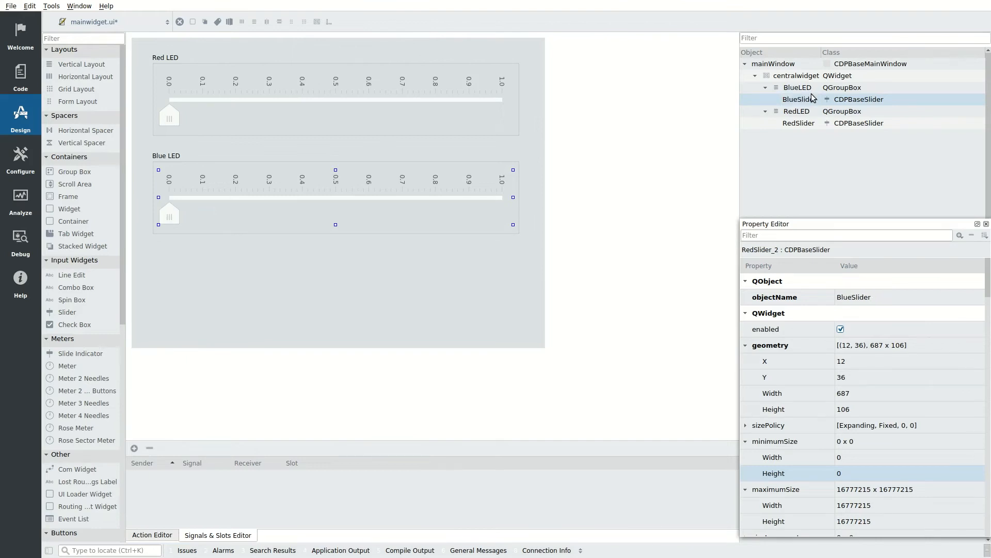
Step: Paste another copy of the LED group and retitle it 'White LED'
left_click(252, 164)
left_click(180, 270)
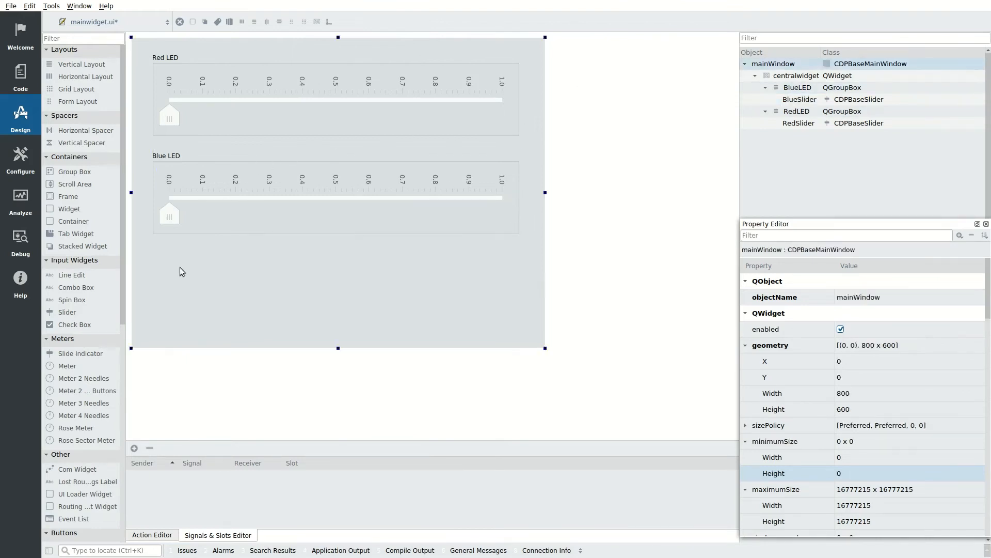
key("ctrl+v")
double_click(187, 250)
type("White")
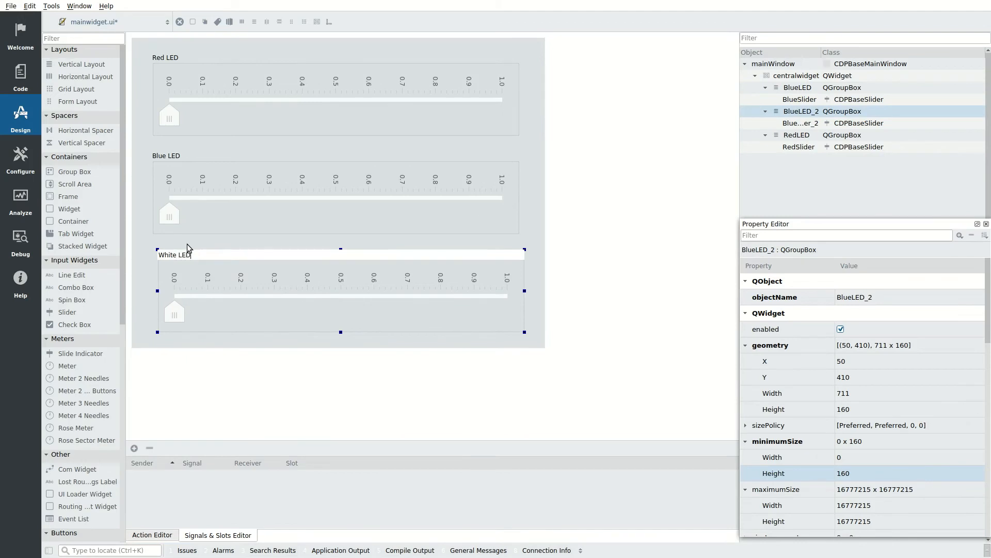
key("Return")
Step: Name the new group box WhiteLED and its slider WhiteSlider
double_click(806, 111)
type("Wh")
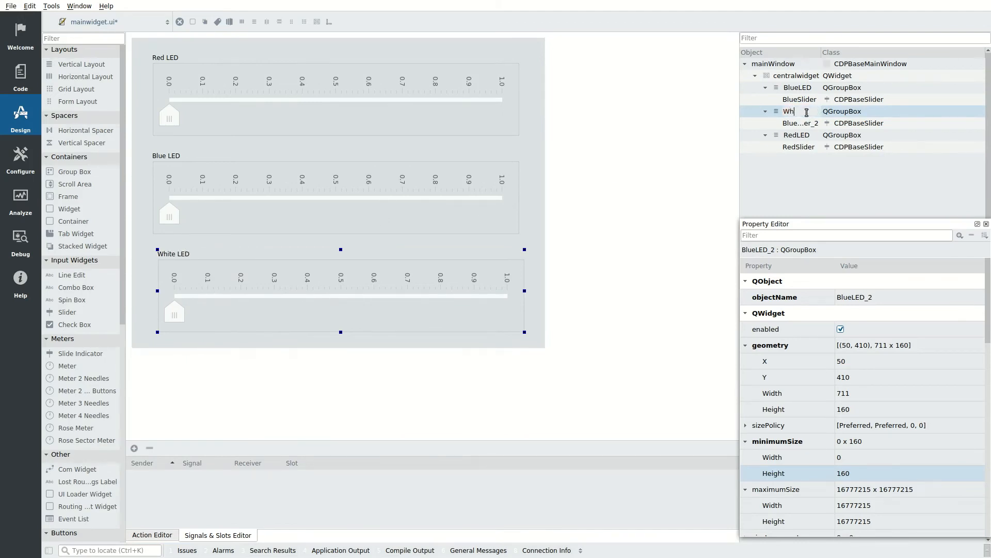
type("iteLED")
key("Return")
left_click(468, 285)
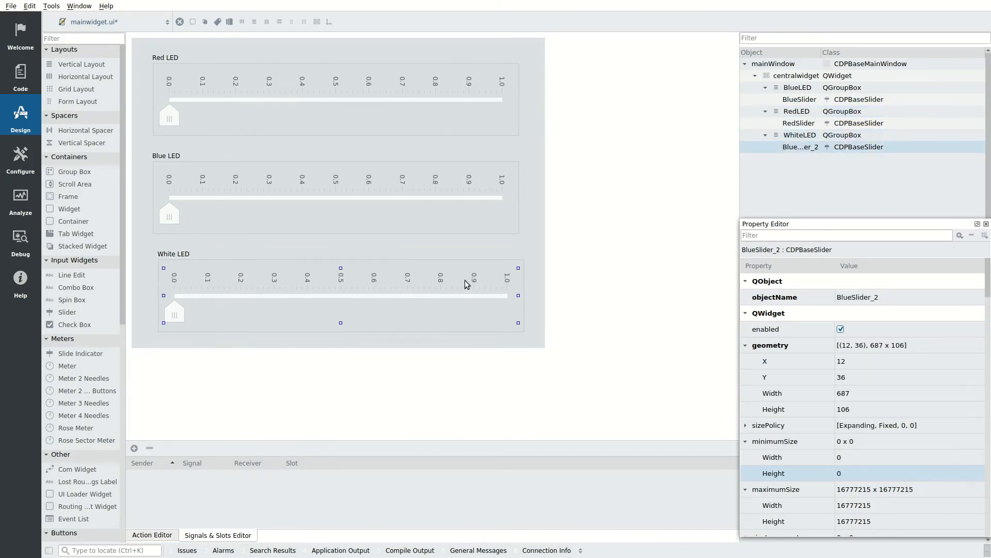
double_click(810, 146)
type("WhiteSlider")
key("Return")
left_click(266, 106)
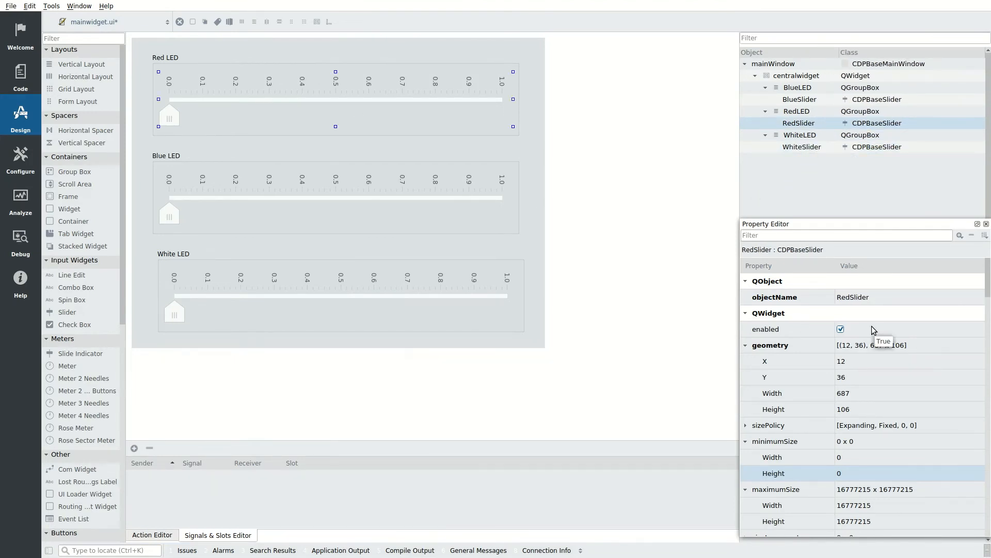
scroll(873, 330, "down", 20)
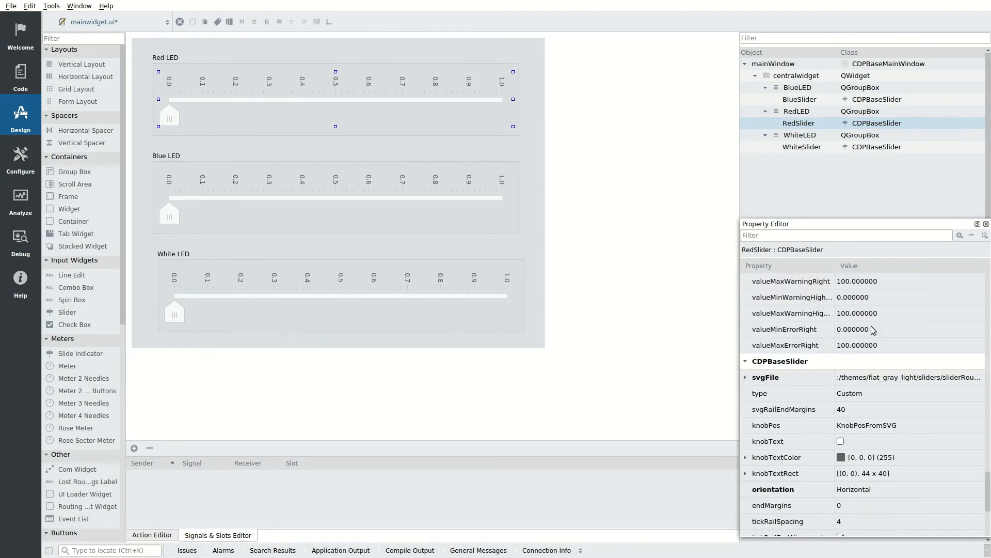
scroll(872, 329, "down", 3)
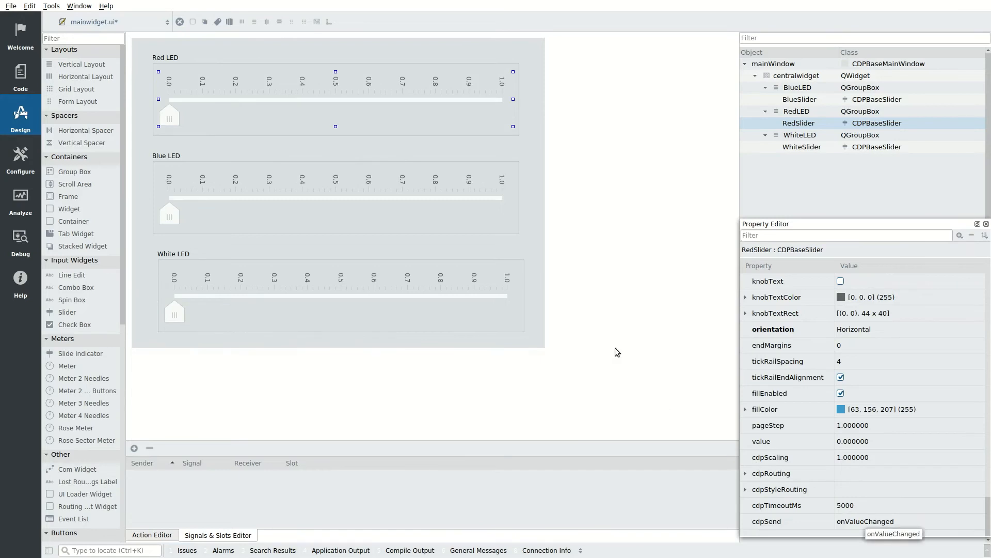
Step: Select RedSlider, BlueSlider and WhiteSlider together and set their cdpSend to onSliderMoved
left_click(452, 202)
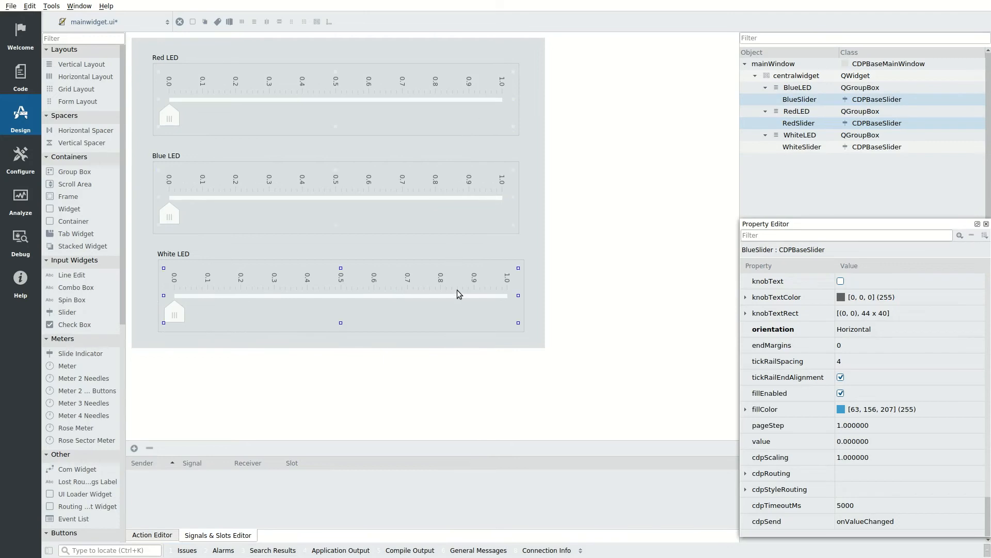
left_click(902, 522)
left_click(902, 523)
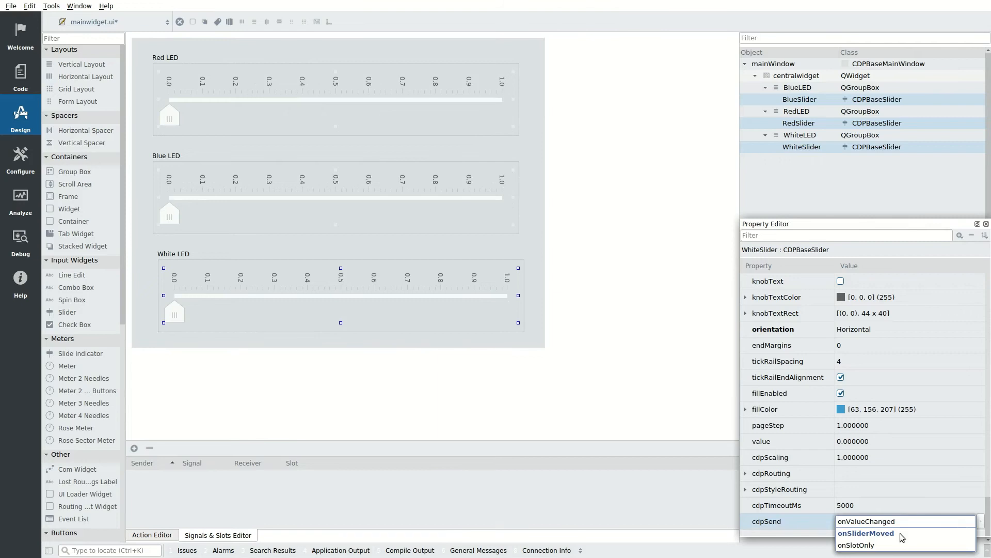
left_click(900, 533)
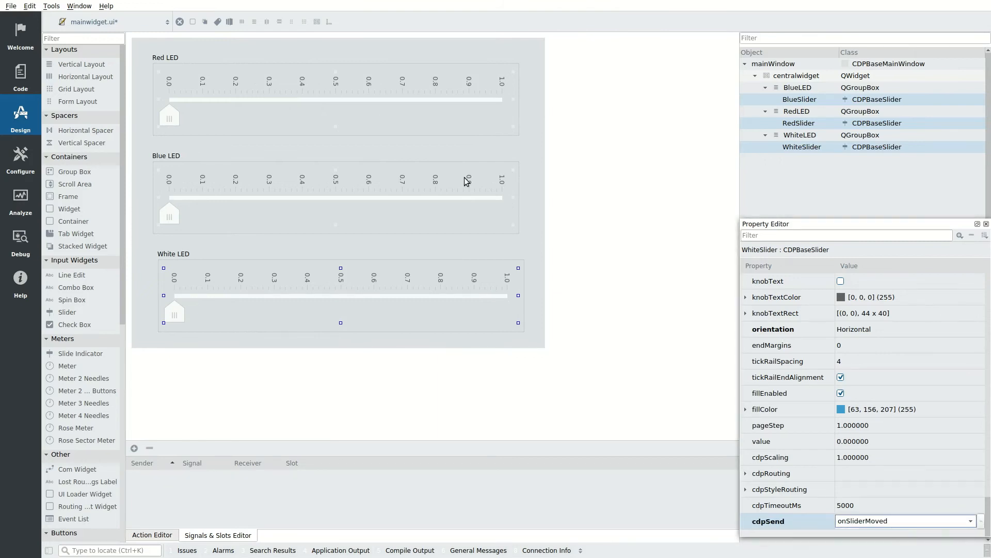
left_click(540, 151)
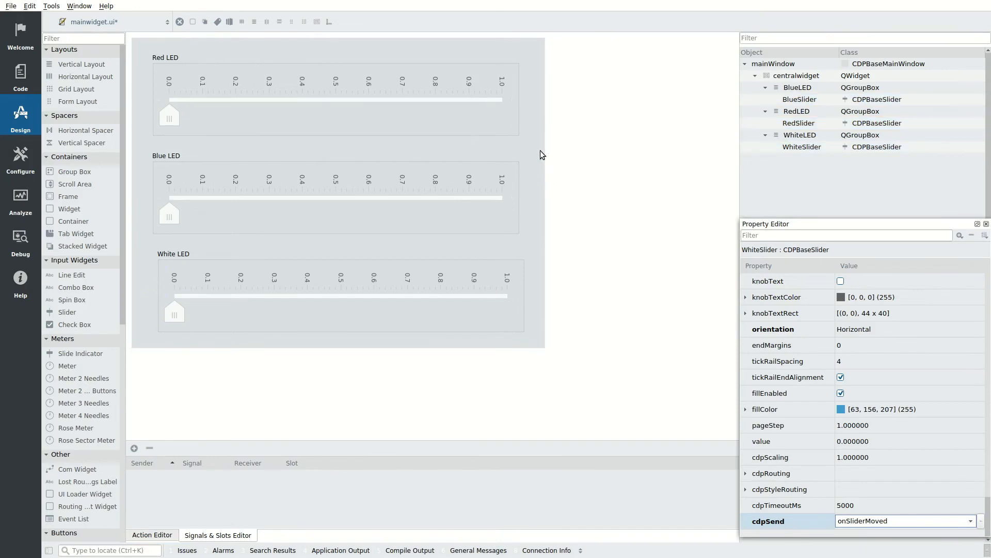
left_click(480, 102)
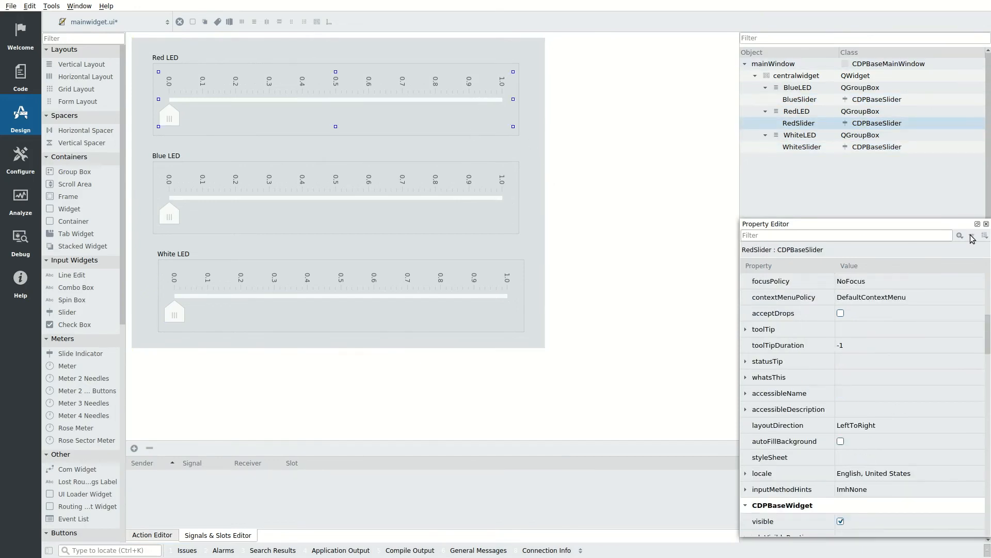
left_click_drag(988, 330, 988, 516)
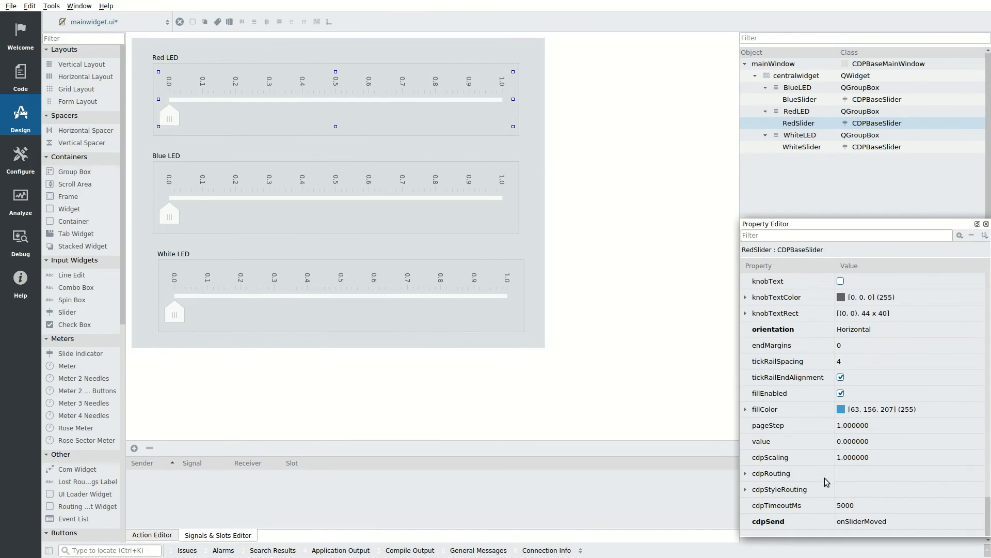
Step: Route the Red slider's cdpRouting to PWMDemoApp.GPIOServer.RedInput.Value
left_click(857, 475)
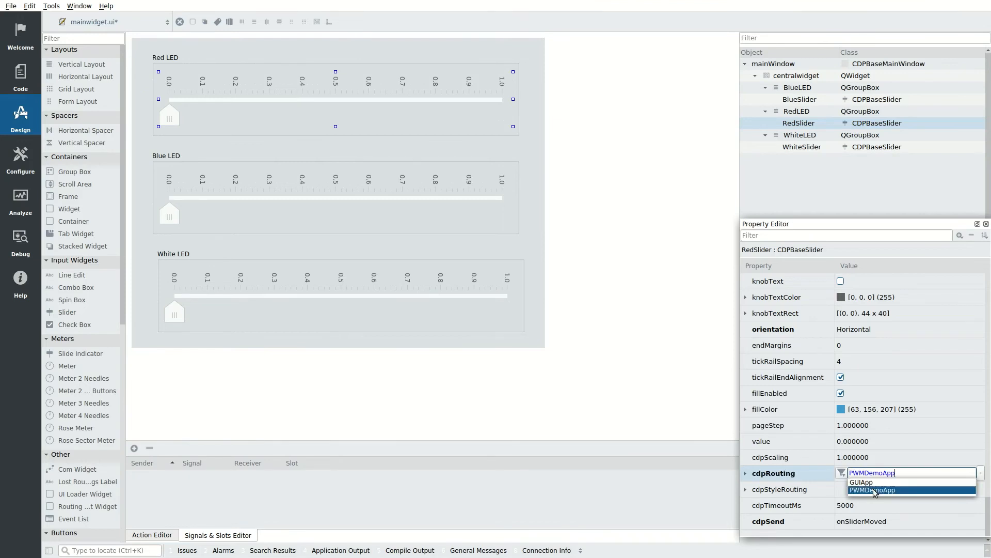
left_click(873, 490)
type(".GPIOServer.")
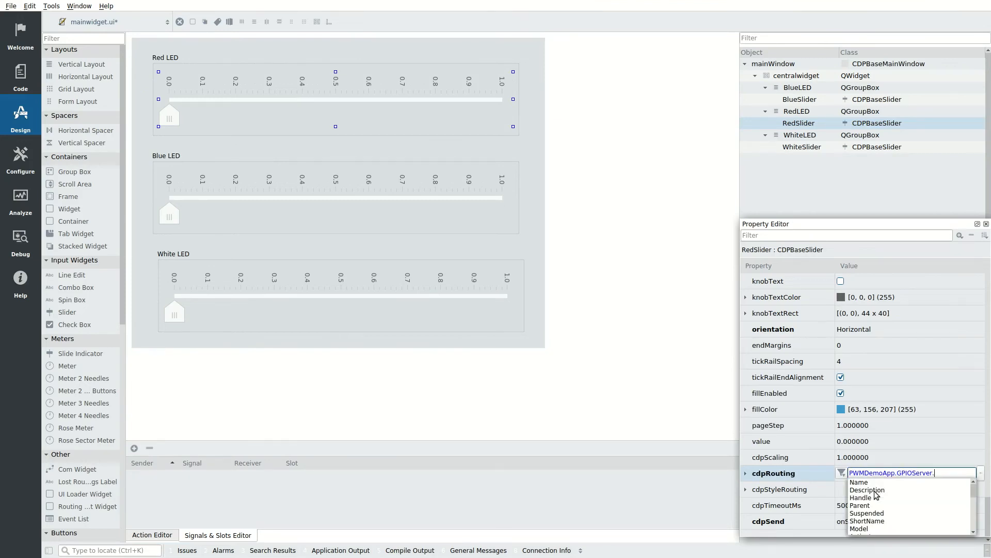
type("Re")
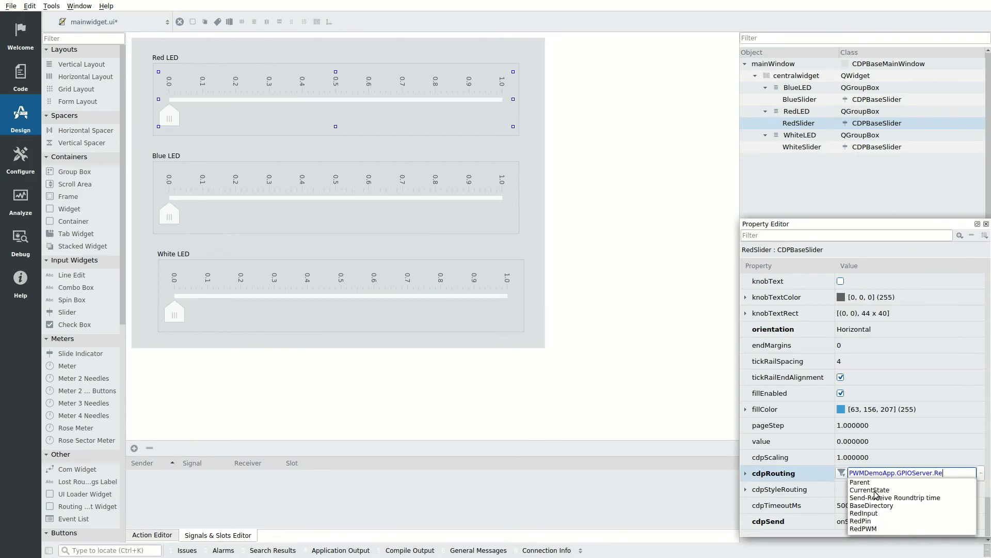
type("d")
key("Down")
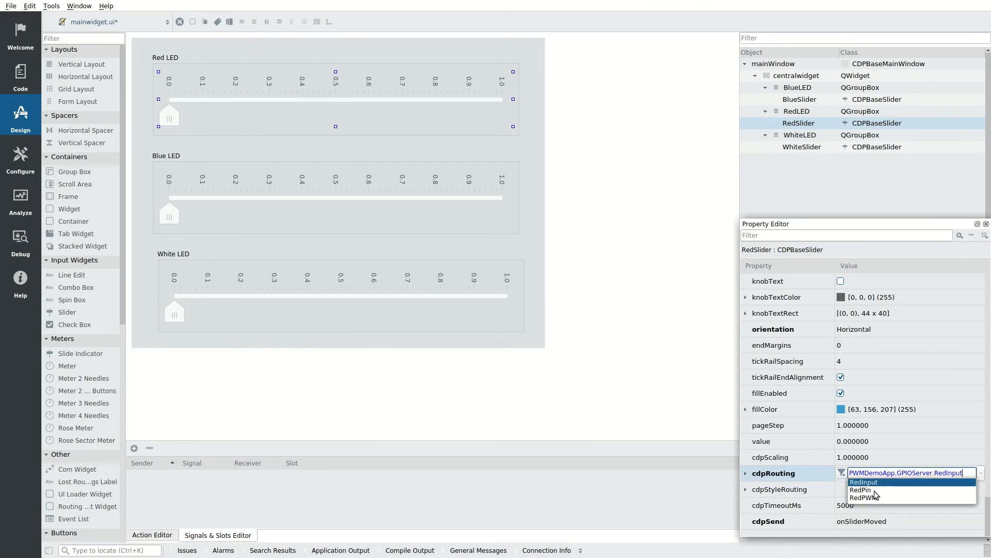
key("Return")
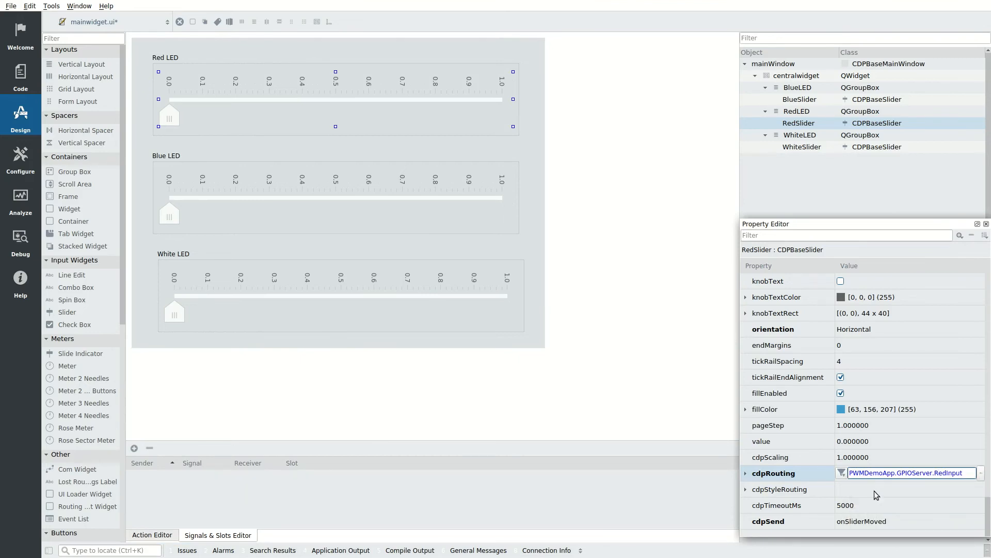
key("Return")
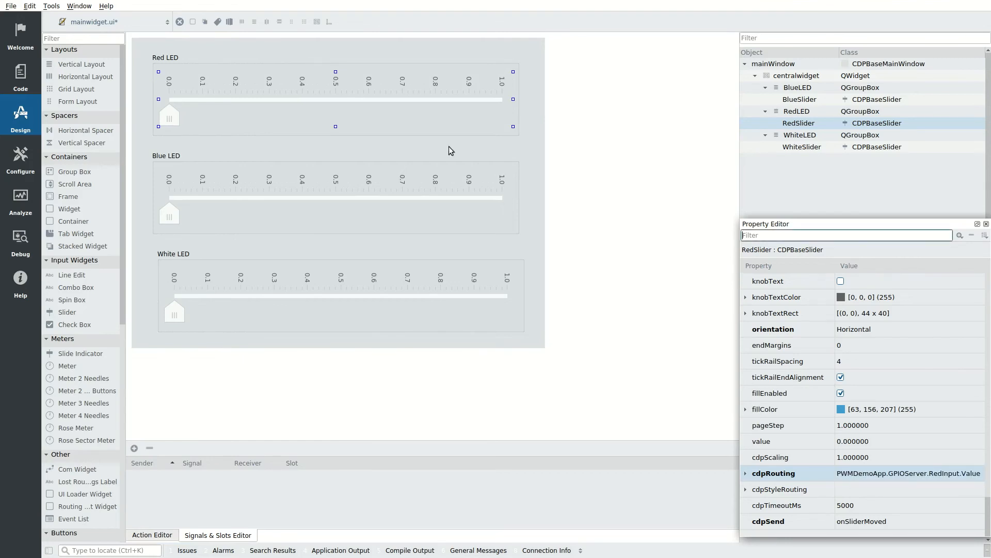
Step: Set BlueSlider's cdpRouting to PWMDemoApp.GPIOServer.BlueInput.Value using autocompletion
left_click(368, 192)
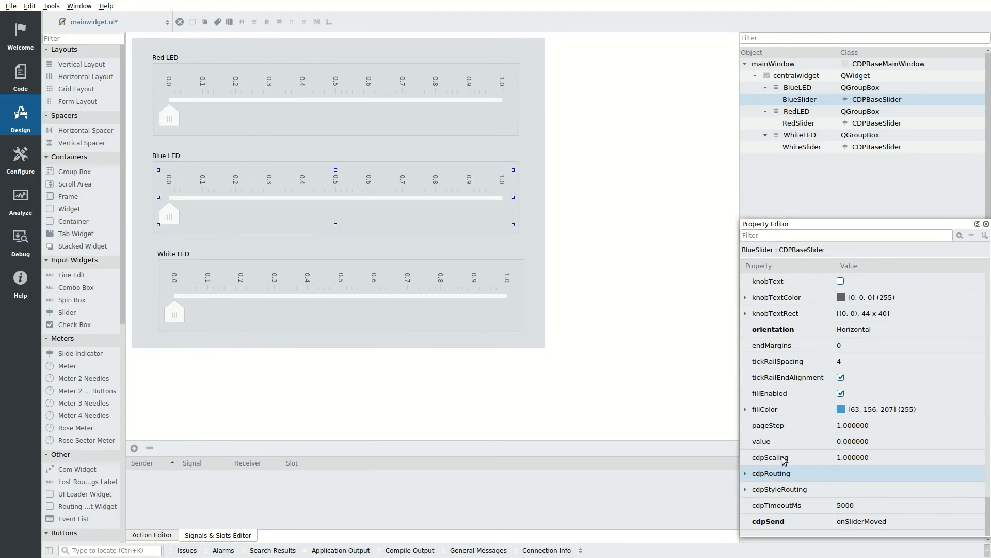
left_click(856, 474)
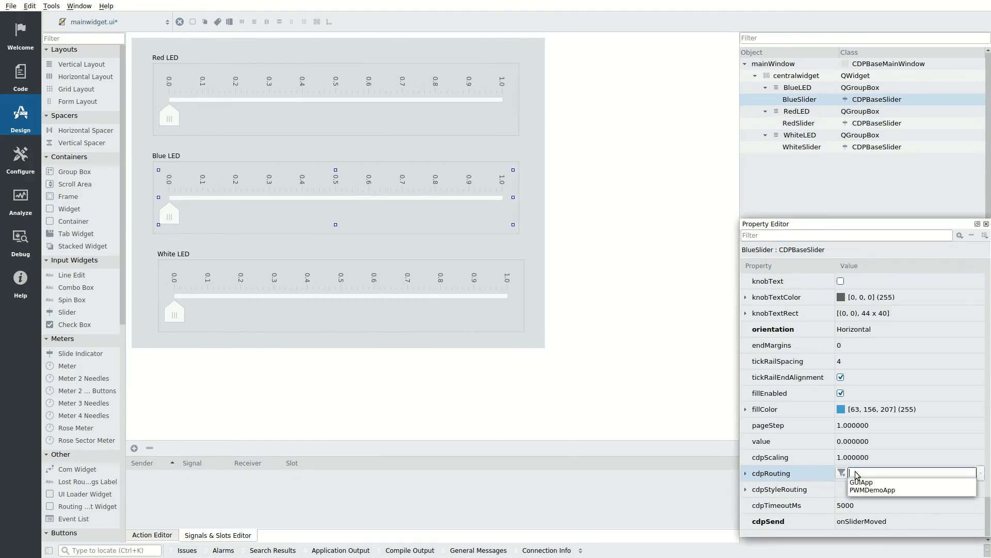
left_click(872, 491)
type(".")
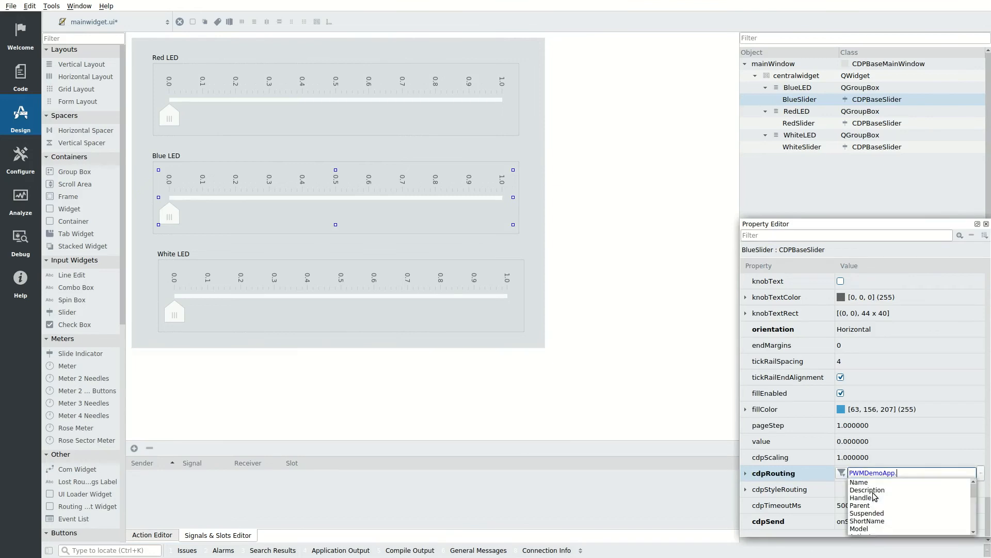
type("GPI")
key("Down")
type(".Blue")
key("Down")
key("Down")
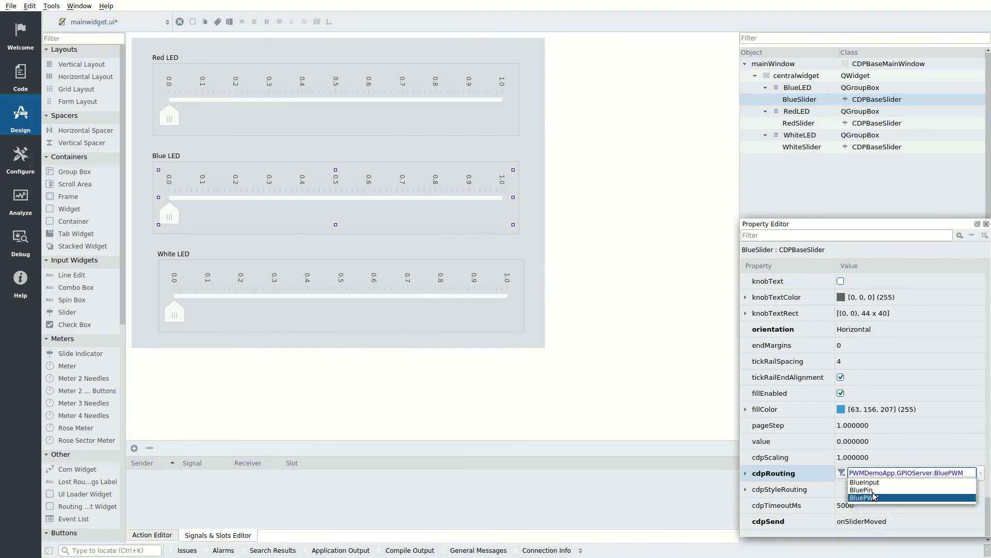
key("Up")
key("Return")
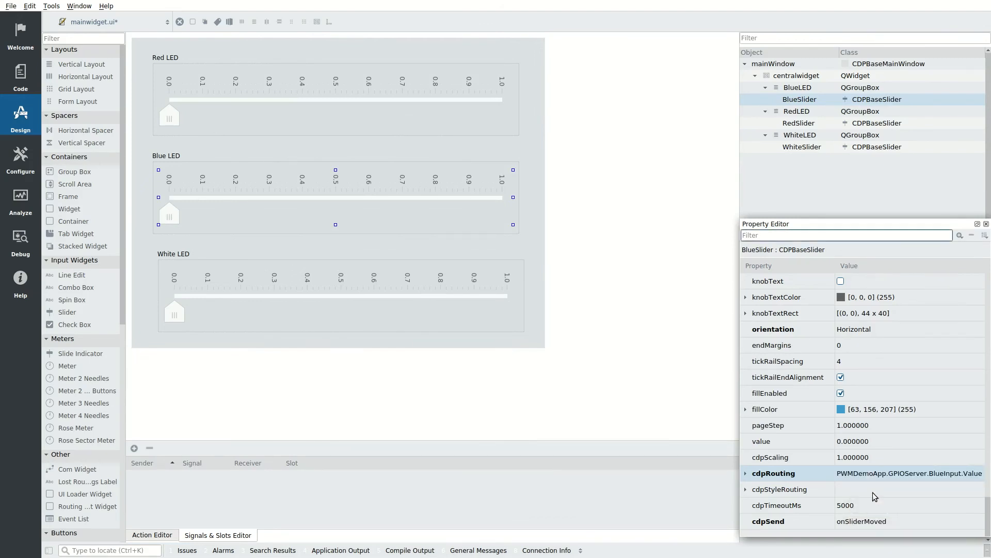
Step: Set WhiteSlider's cdpRouting to PWMDemoApp.GPIOServer.WhiteInput.Value using autocompletion
left_click(390, 289)
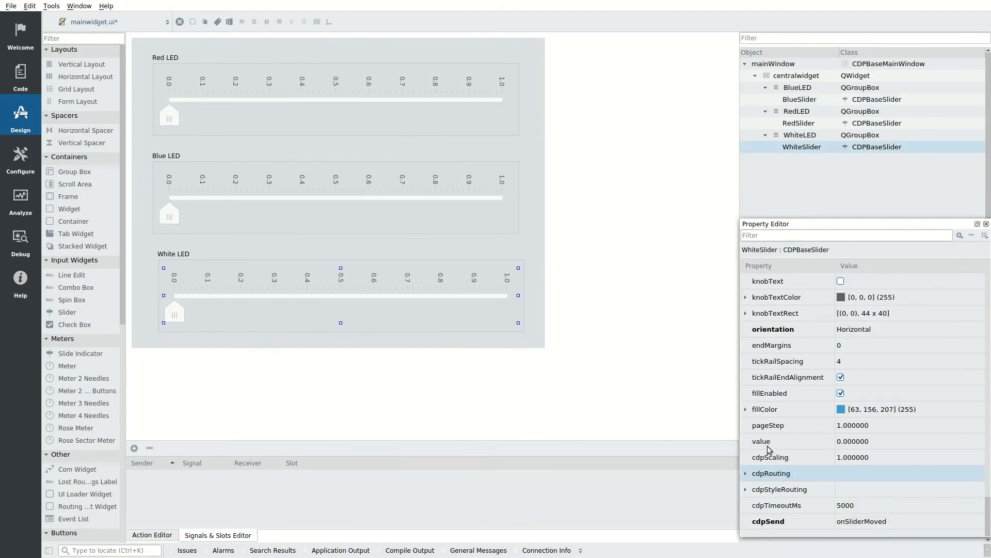
left_click(872, 480)
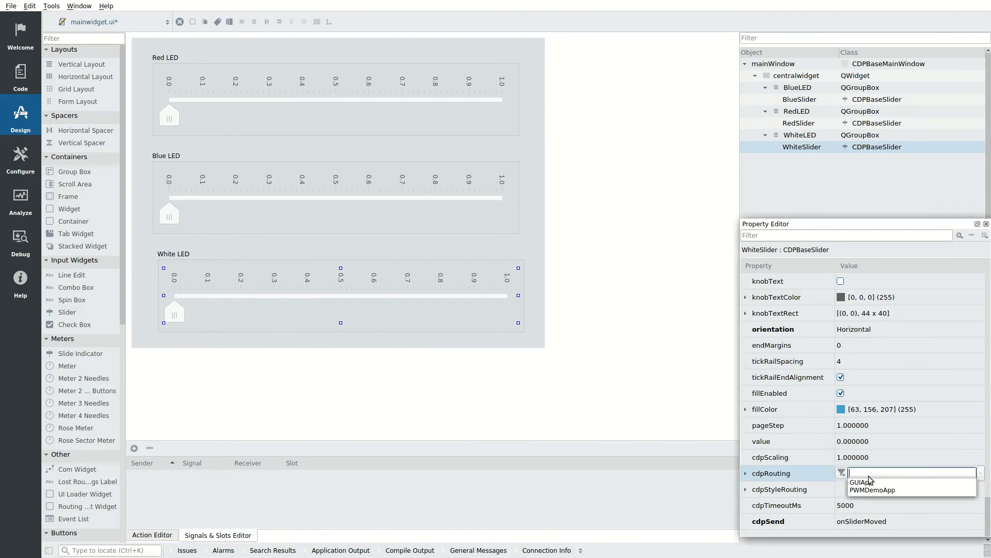
left_click(886, 491)
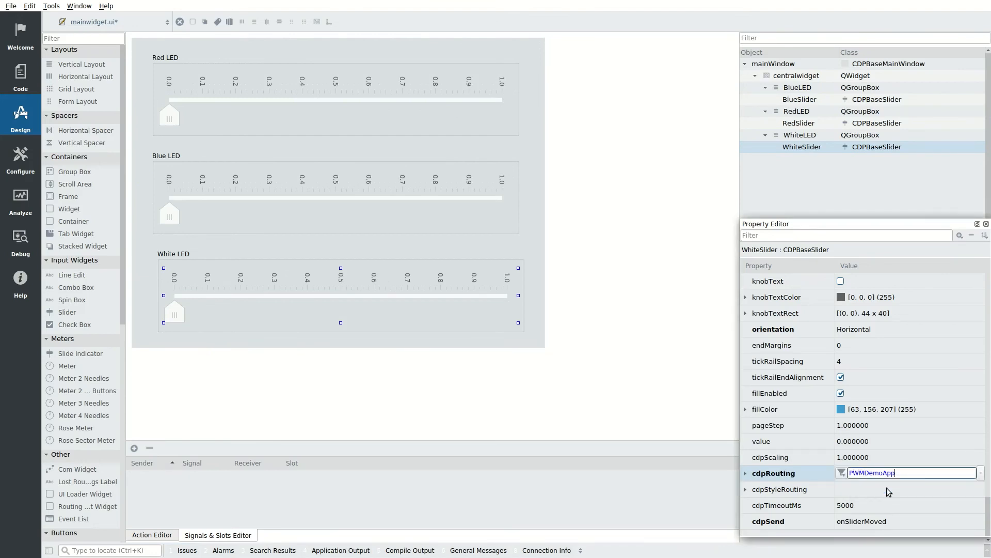
type(".")
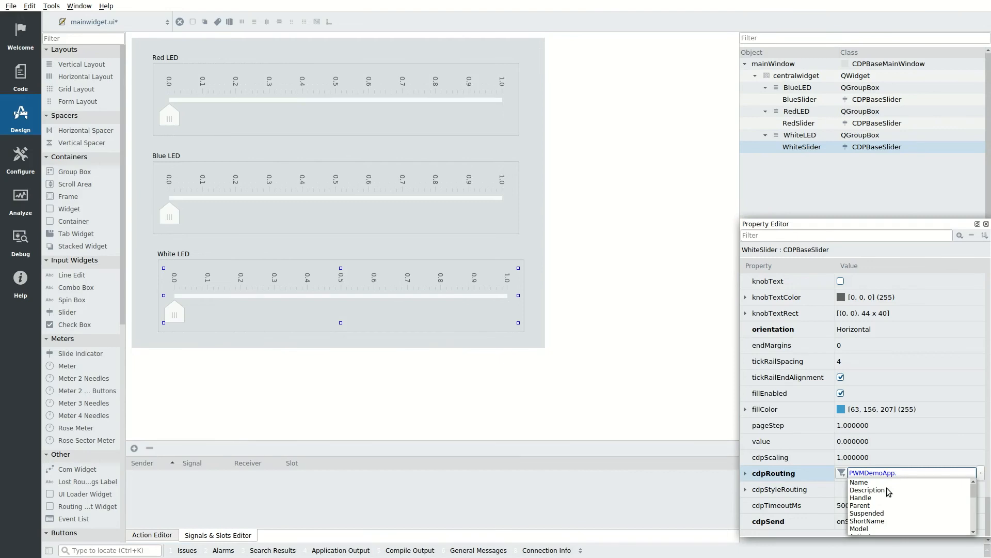
type("GPI")
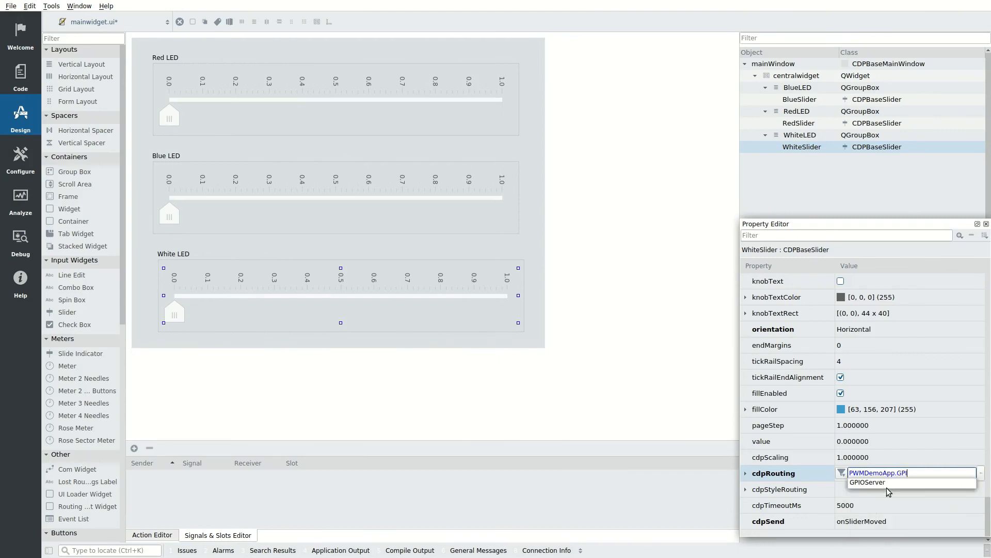
key("Down")
type(".")
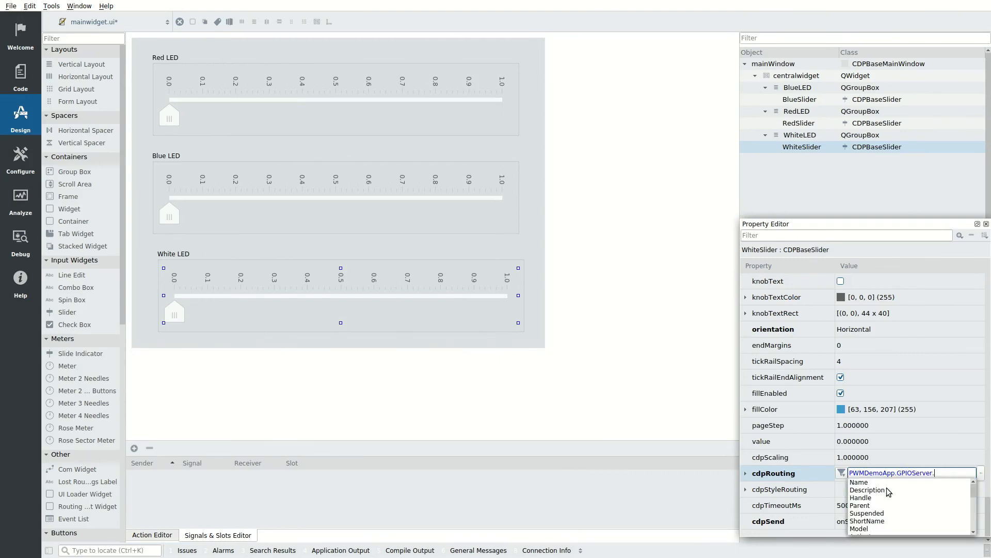
type("Whi")
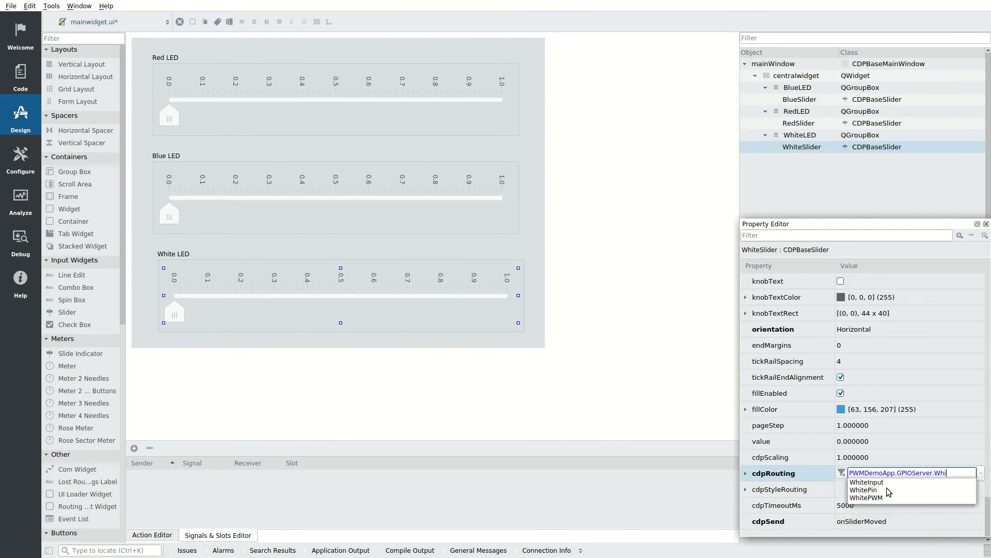
key("Down")
key("Return")
key("Return")
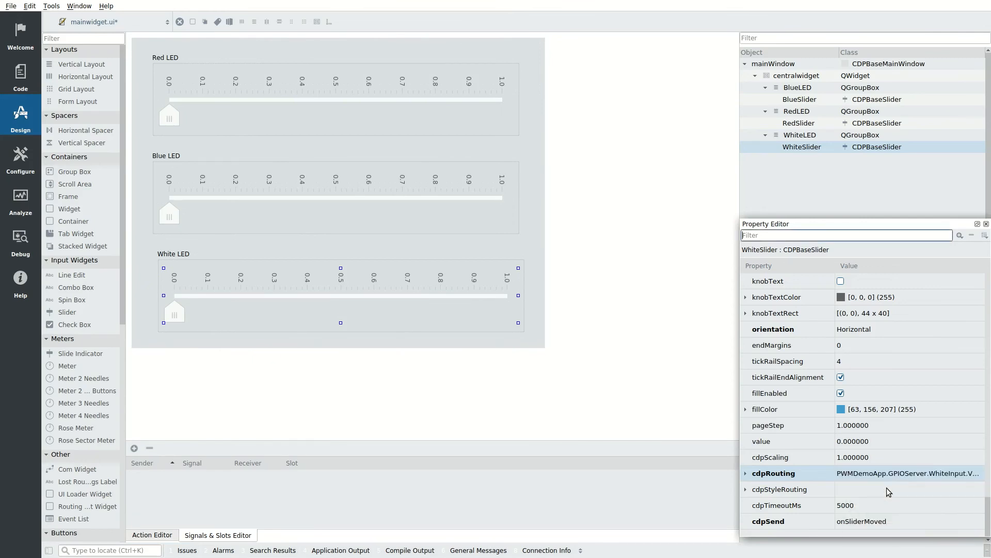
left_click(605, 310)
Step: Give the main window form a vertical layout, enlarge it slightly, and save mainwidget.ui
left_click(533, 187)
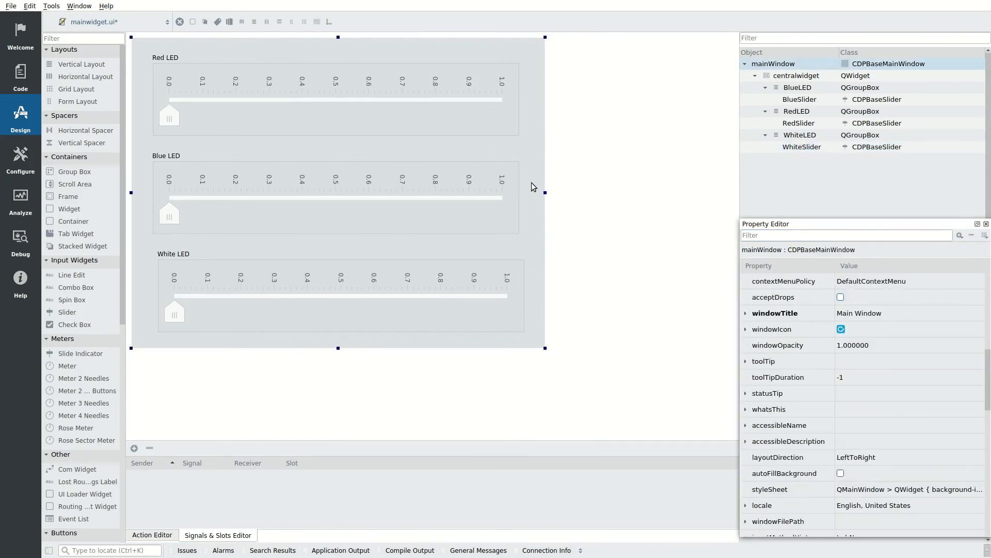
left_click(255, 22)
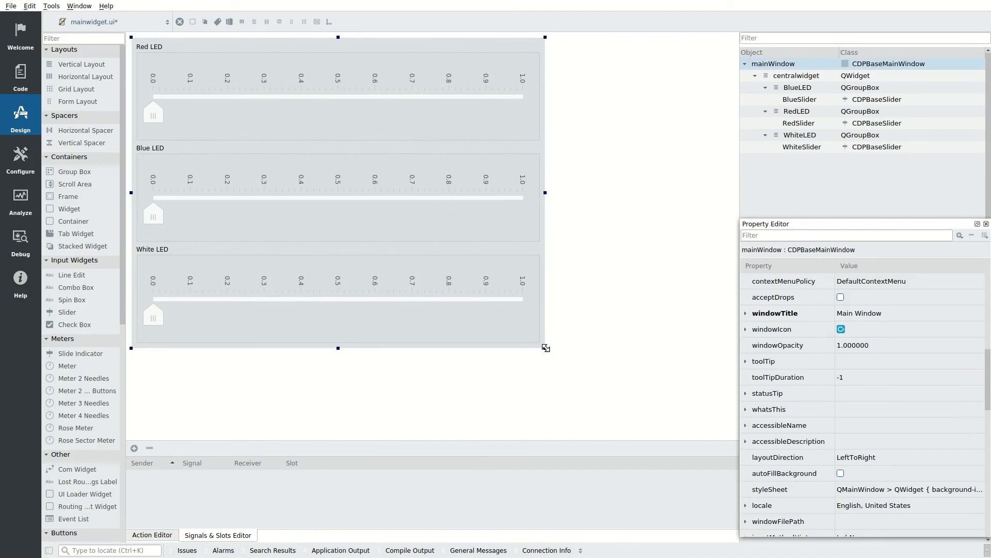
mouse_move(546, 348)
left_mouse_down()
mouse_move(566, 370)
mouse_move(558, 361)
left_mouse_up()
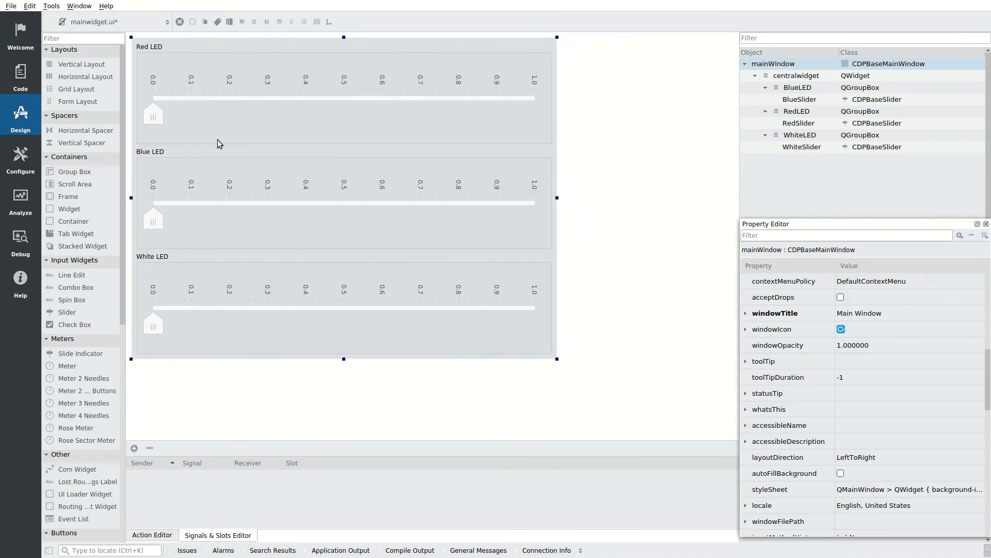
key("ctrl+s")
Step: In Configure mode, Run & Connect PWMDemo, then open PWMDemoApp's GPIOServer diagram
left_click(17, 164)
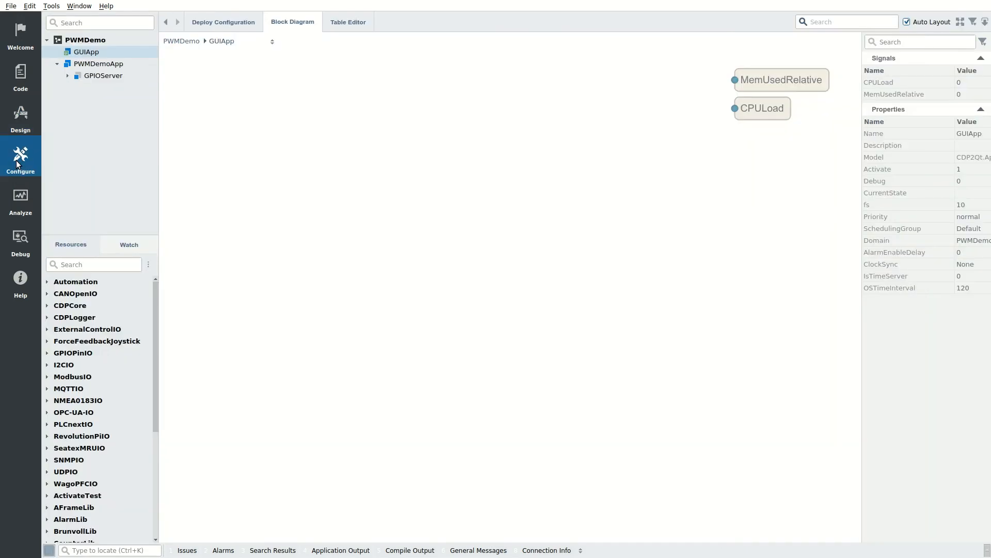
right_click(99, 36)
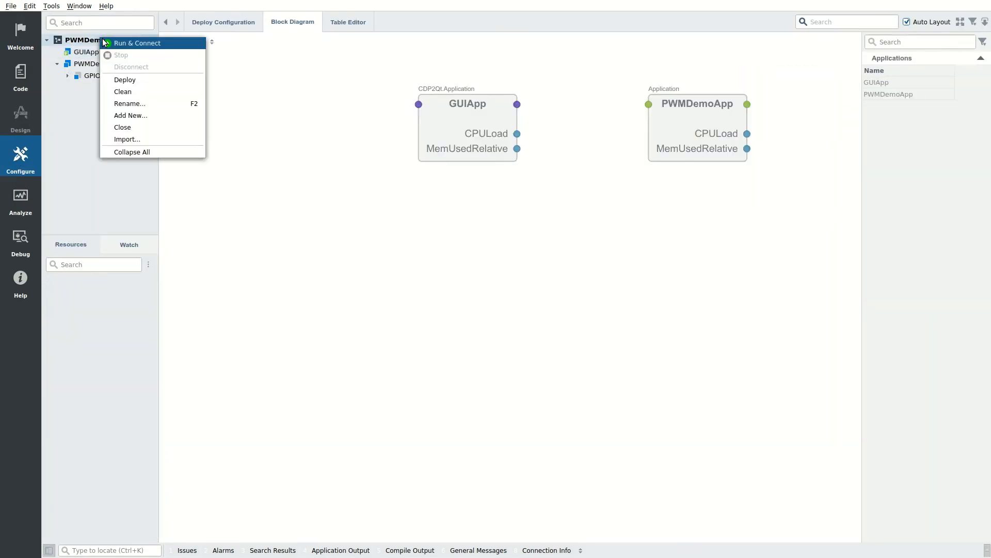
left_click(105, 42)
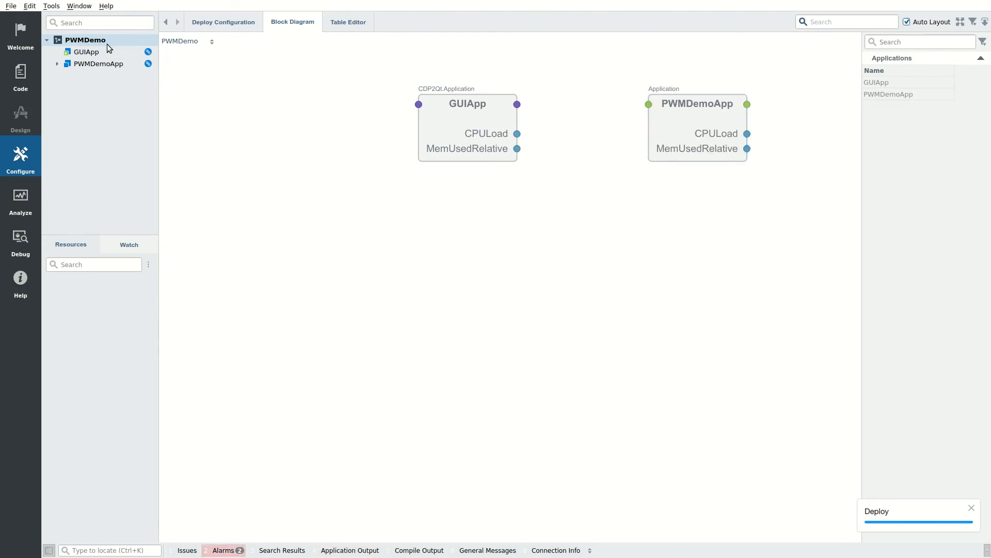
left_click(57, 64)
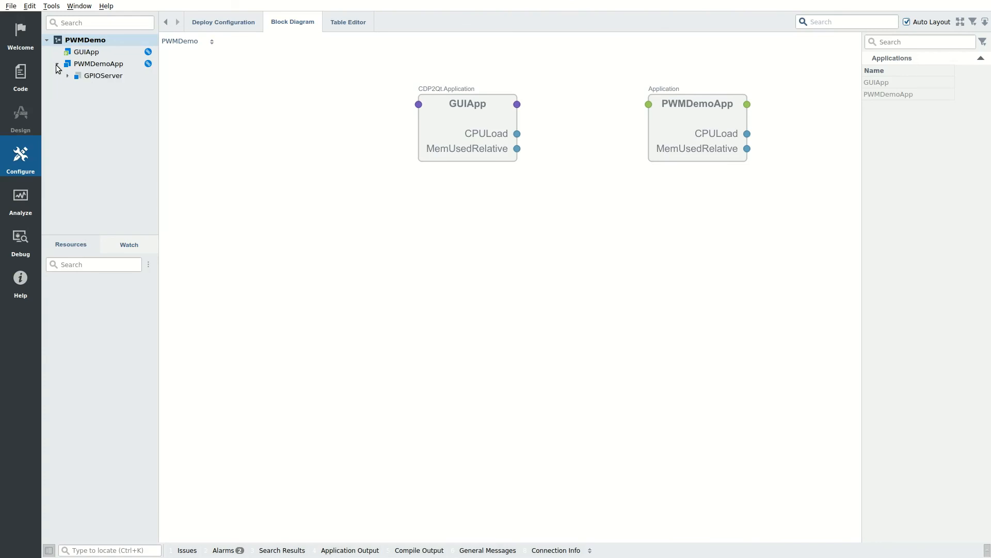
left_click(78, 76)
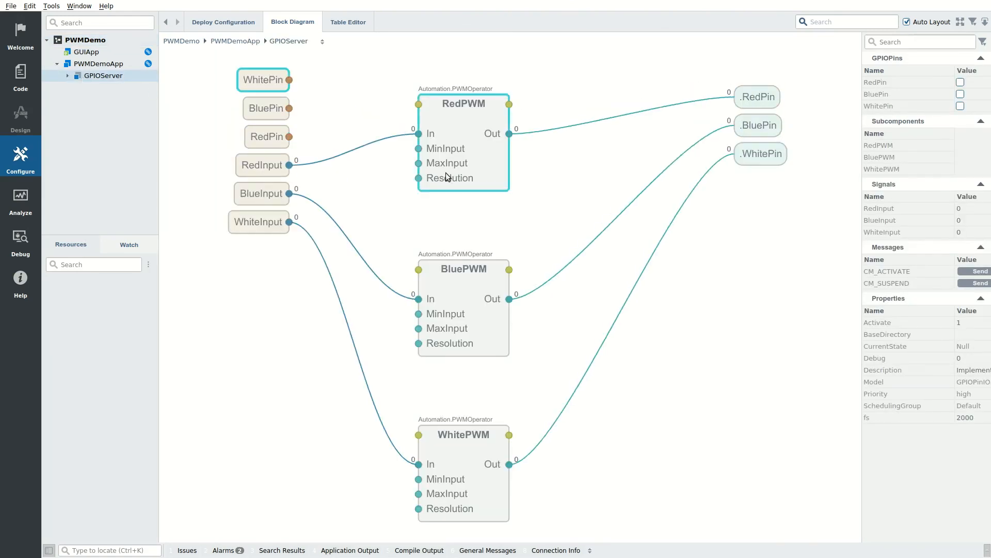
Step: In the running GUI, raise Red slightly, Blue to about 0.46, and White to 1.0
key("alt+Tab")
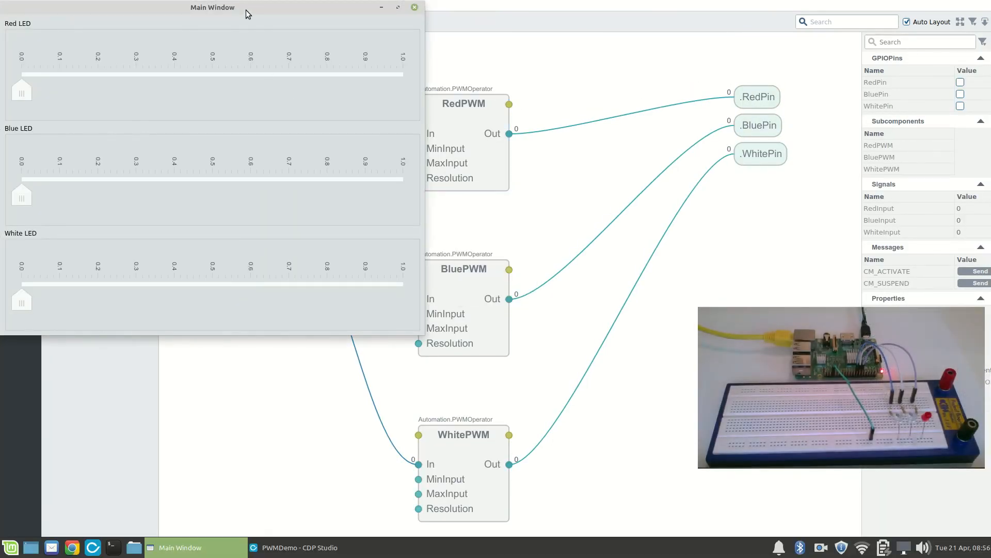
left_click_drag(22, 92, 14, 120)
left_click_drag(39, 192, 19, 214)
left_click_drag(13, 299, 86, 294)
left_click_drag(152, 282, 14, 287)
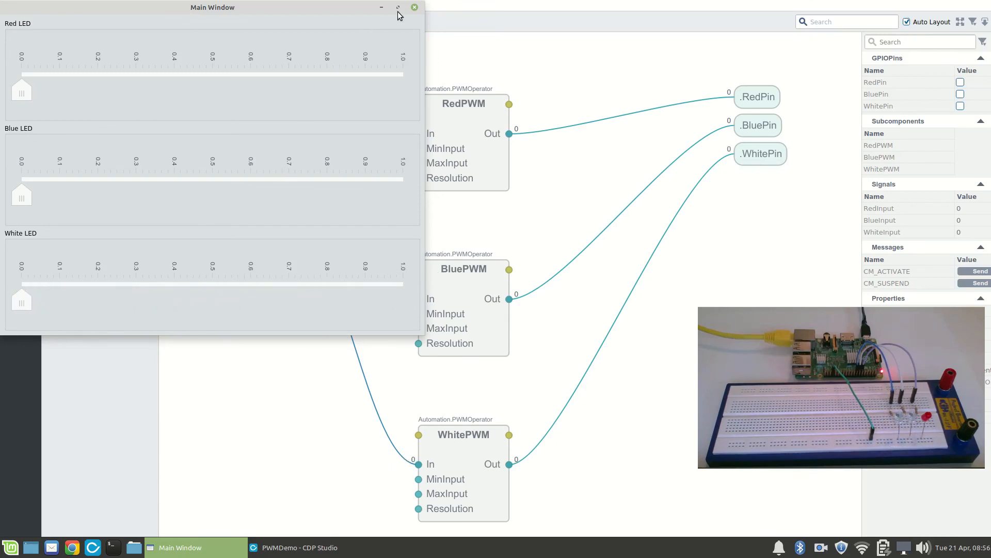
Step: Close the LED slider window and return to the top-level PWMDemo diagram
left_click(415, 9)
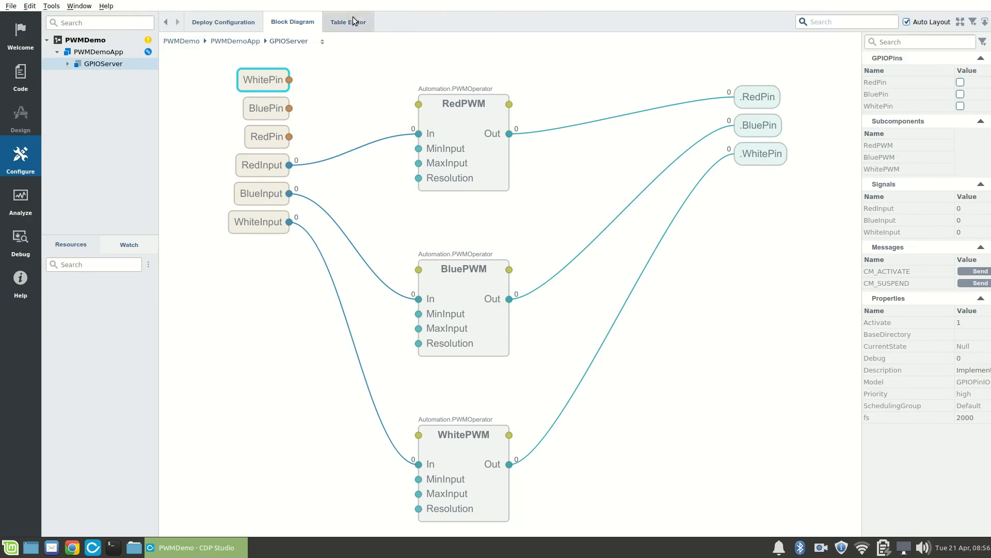
right_click(98, 45)
left_click(104, 60)
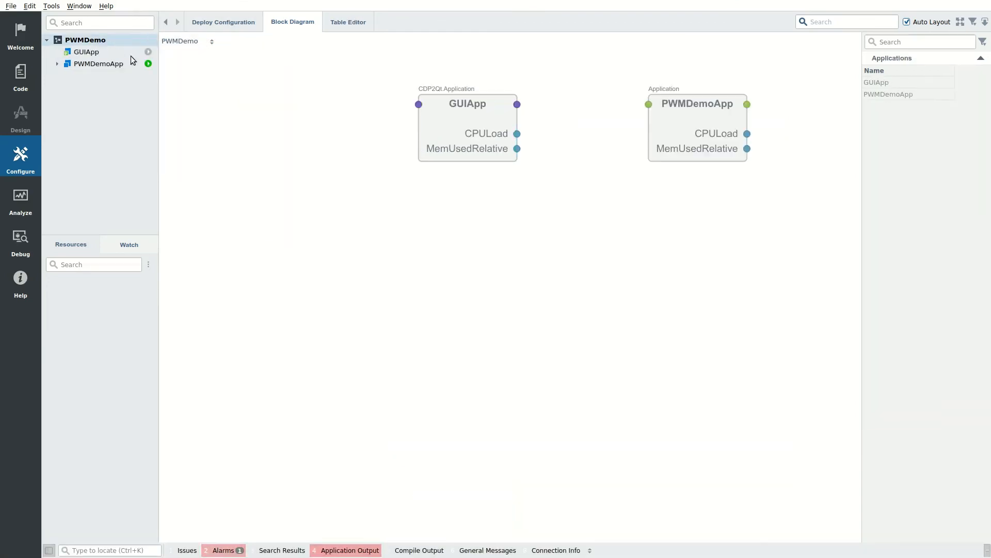